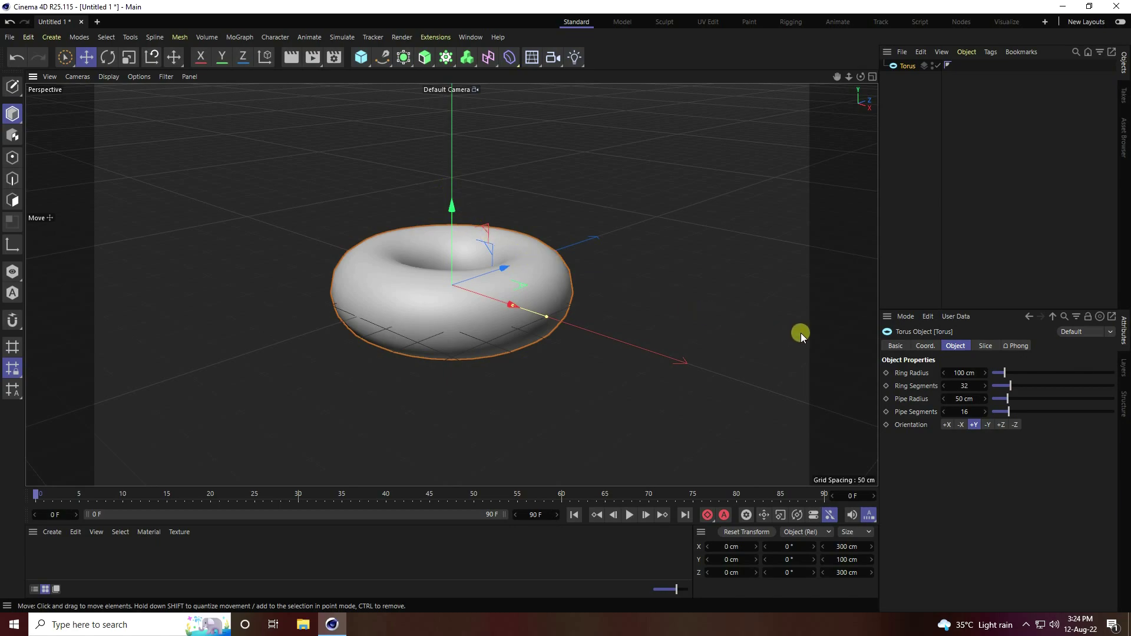
Step: Set the torus's ring radius to 400 cm and its pipe radius to 20 cm
{"action": "left_click", "coordinate": [970, 372]}
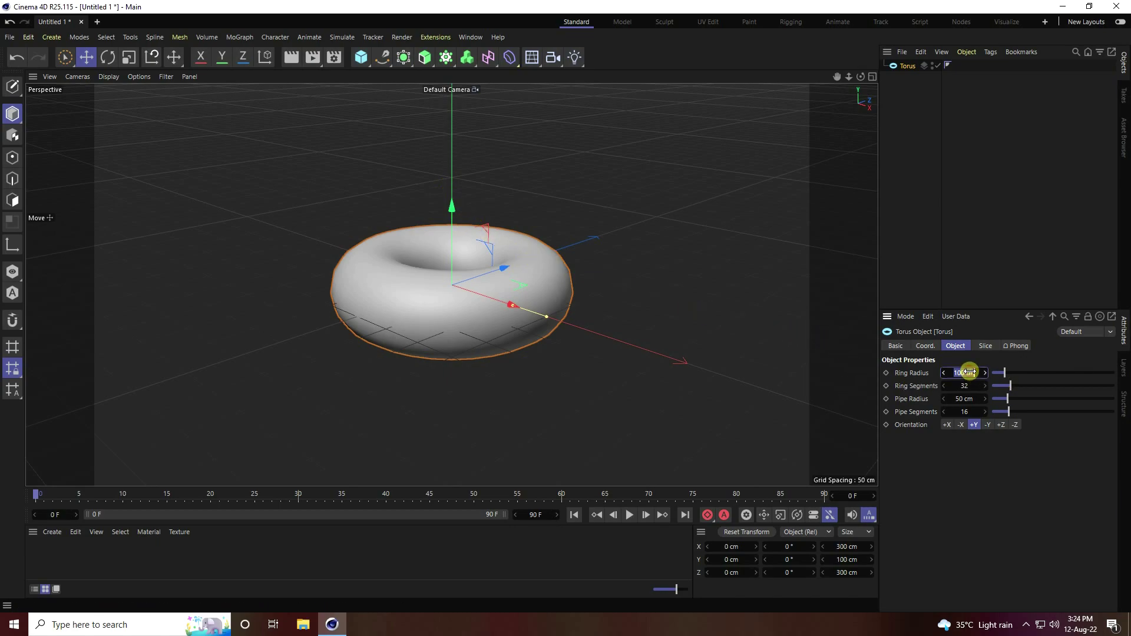
{"action": "type", "text": "400"}
{"action": "key", "text": "Return"}
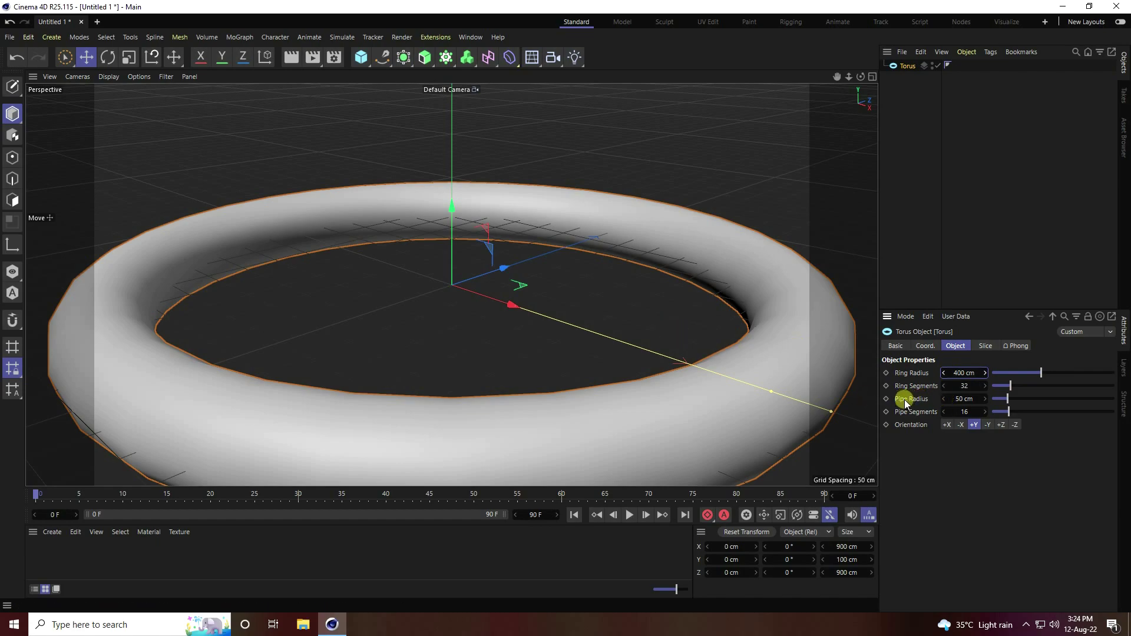
{"action": "left_click", "coordinate": [964, 400]}
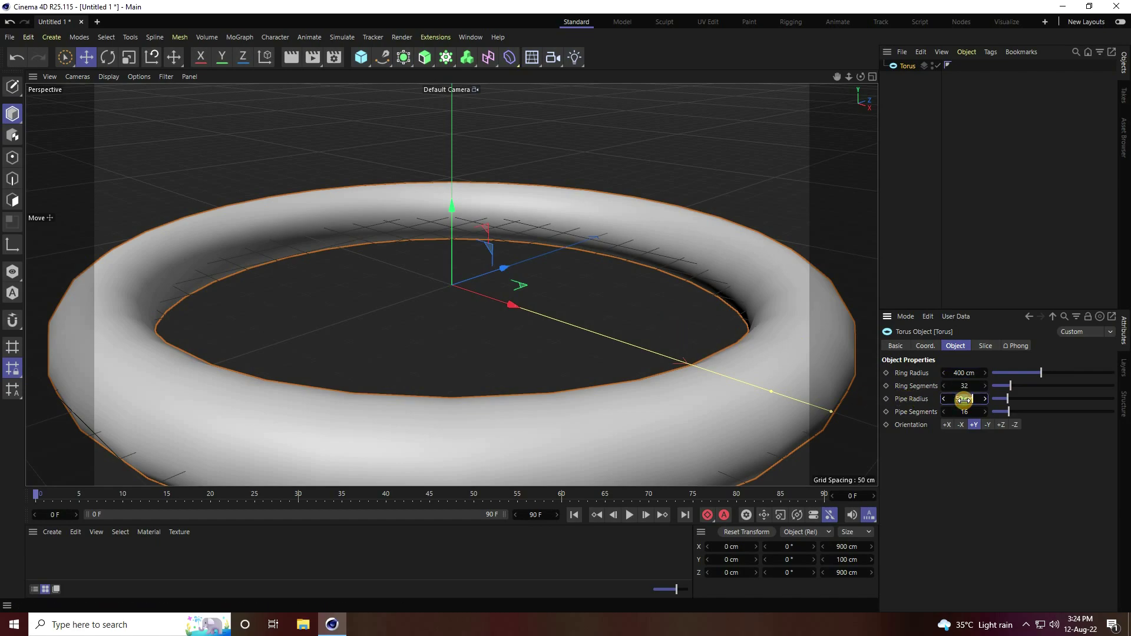
{"action": "type", "text": "20"}
{"action": "key", "text": "Return"}
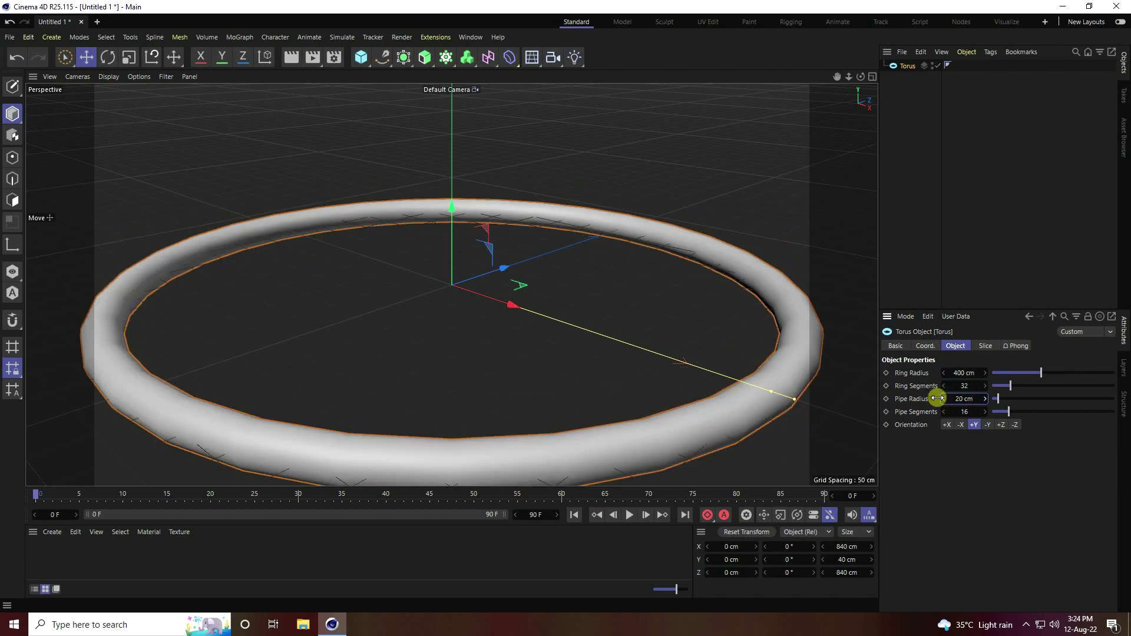
Step: Add a cube at the ring's centre with its X, Y and Z sizes all set to 15 cm
{"action": "left_click_drag", "start_coordinate": [462, 304], "coordinate": [545, 306], "text": "alt"}
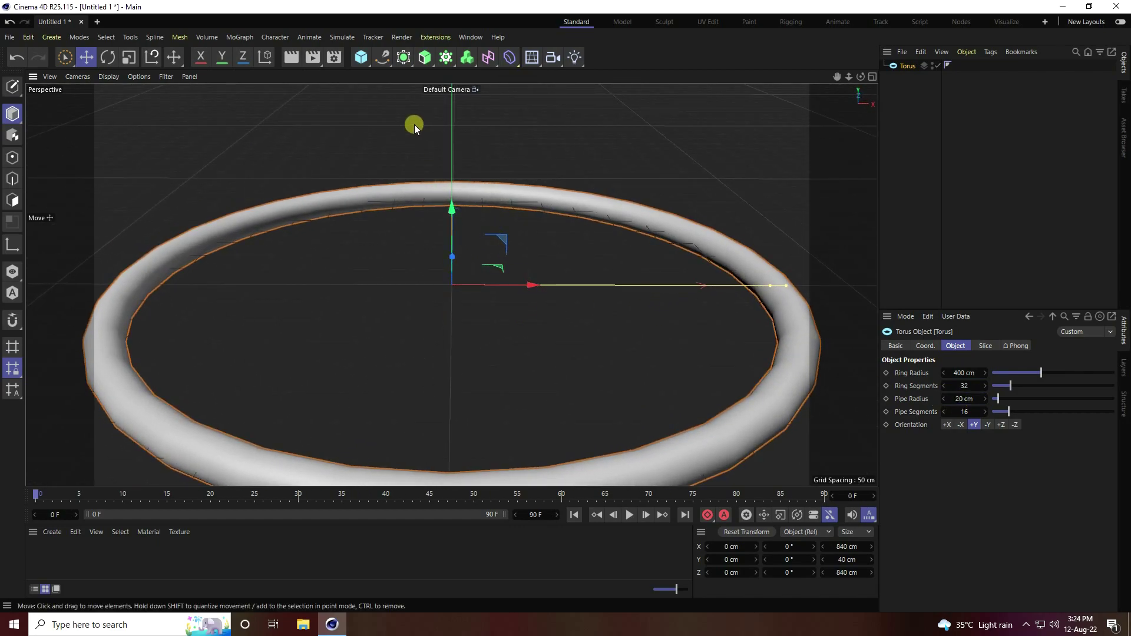
{"action": "left_click", "coordinate": [361, 57]}
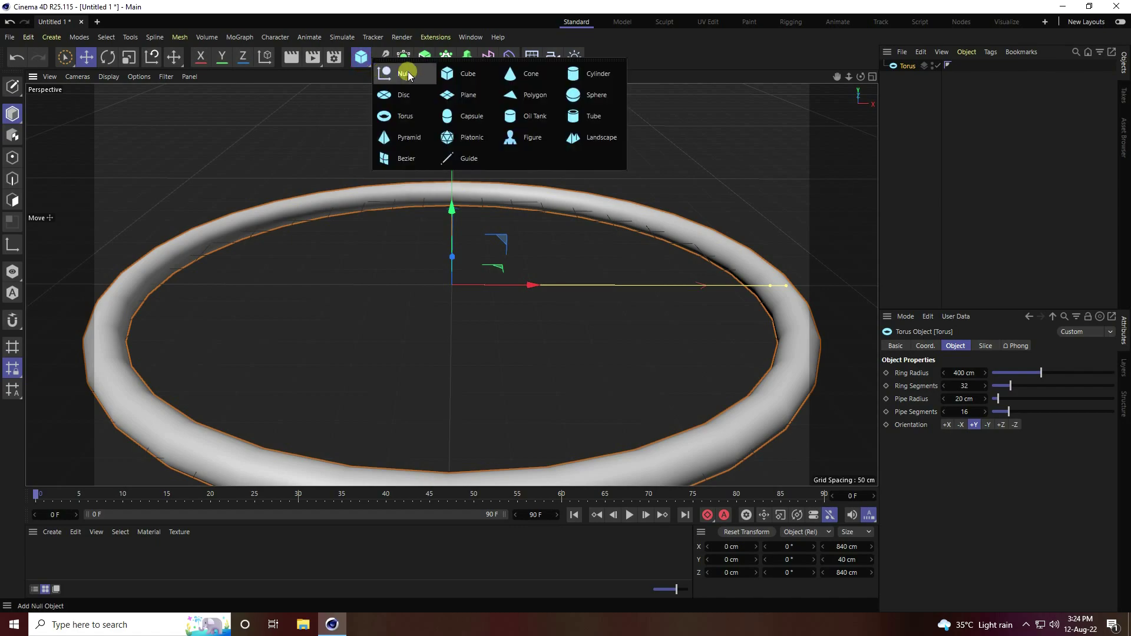
{"action": "left_click", "coordinate": [468, 73]}
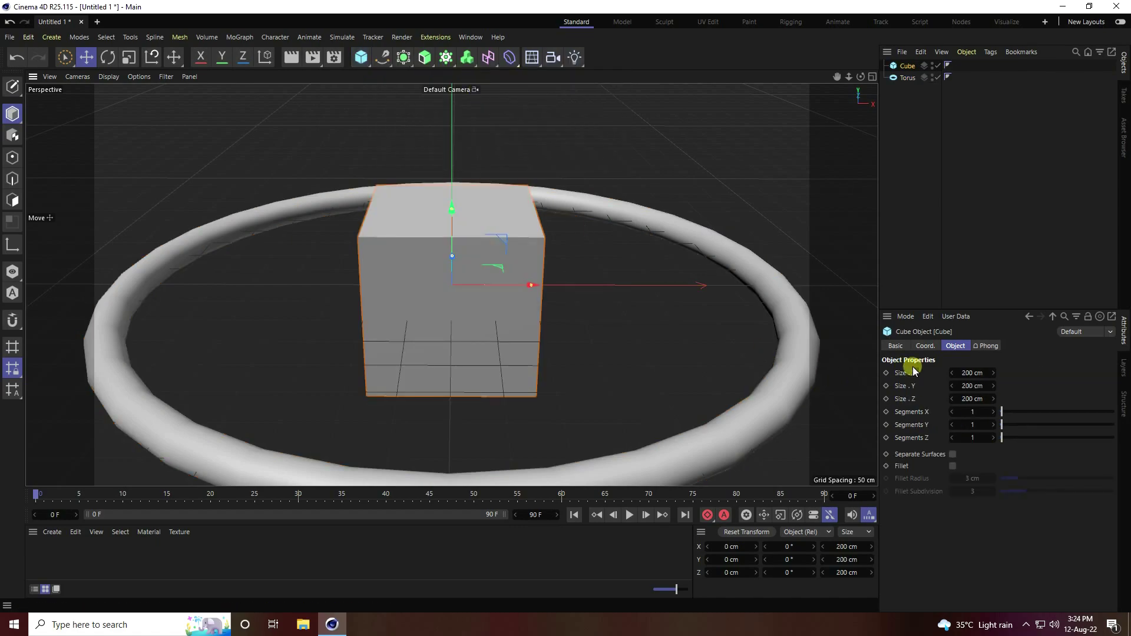
{"action": "left_click", "coordinate": [965, 375]}
{"action": "type", "text": "15"}
{"action": "left_click", "coordinate": [969, 386]}
{"action": "type", "text": "15"}
{"action": "left_click", "coordinate": [969, 399]}
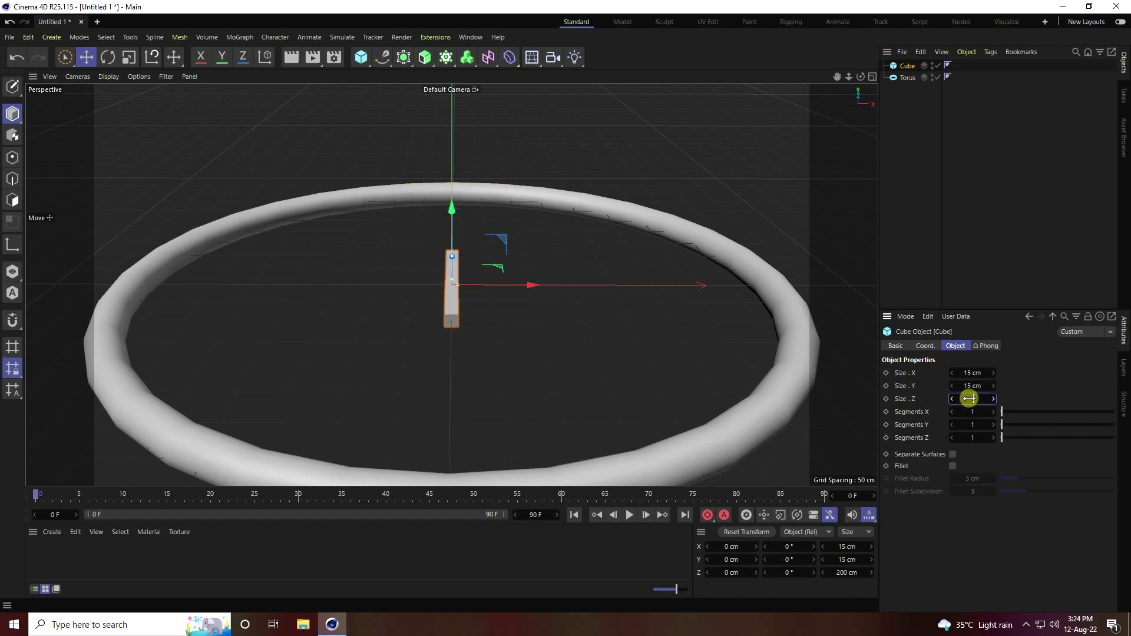
{"action": "type", "text": "15"}
{"action": "key", "text": "Return"}
Step: Enable the fillet on the small cube and set the fillet radius to 0.5 cm
{"action": "scroll", "coordinate": [453, 272], "scroll_direction": "up", "scroll_amount": 8}
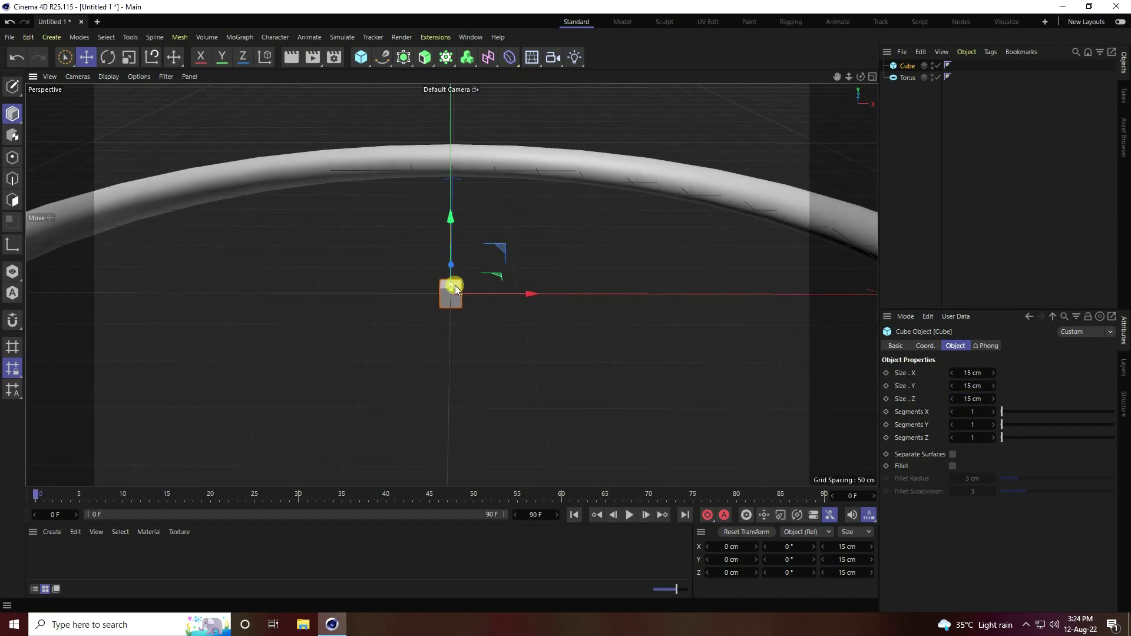
{"action": "scroll", "coordinate": [456, 292], "scroll_direction": "up", "scroll_amount": 3}
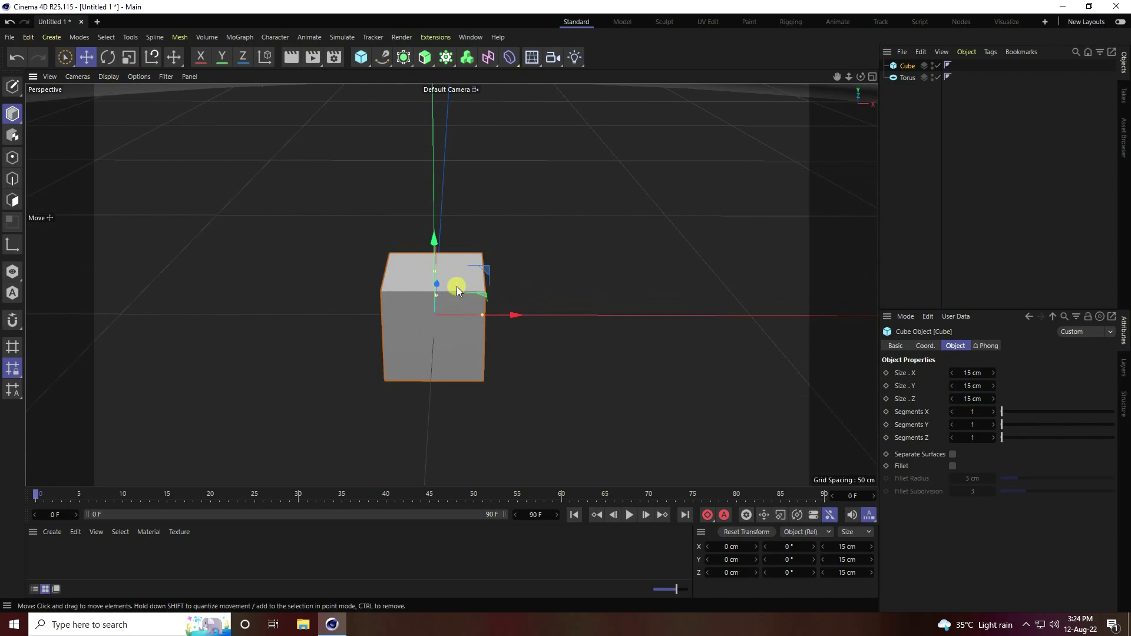
{"action": "left_click", "coordinate": [953, 466]}
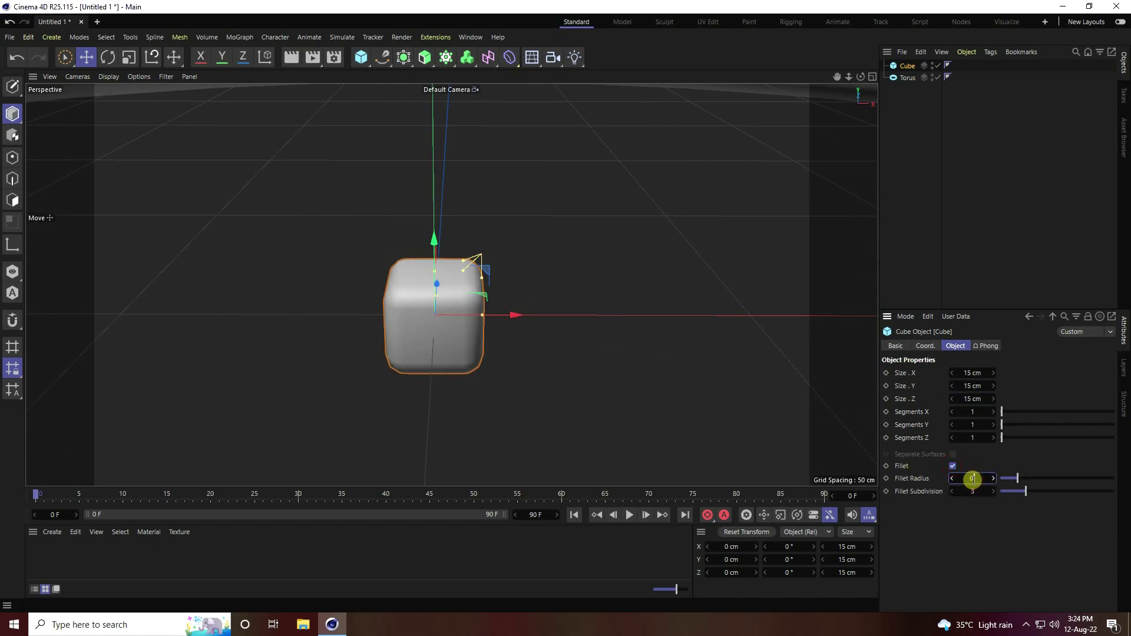
{"action": "key", "text": "Return"}
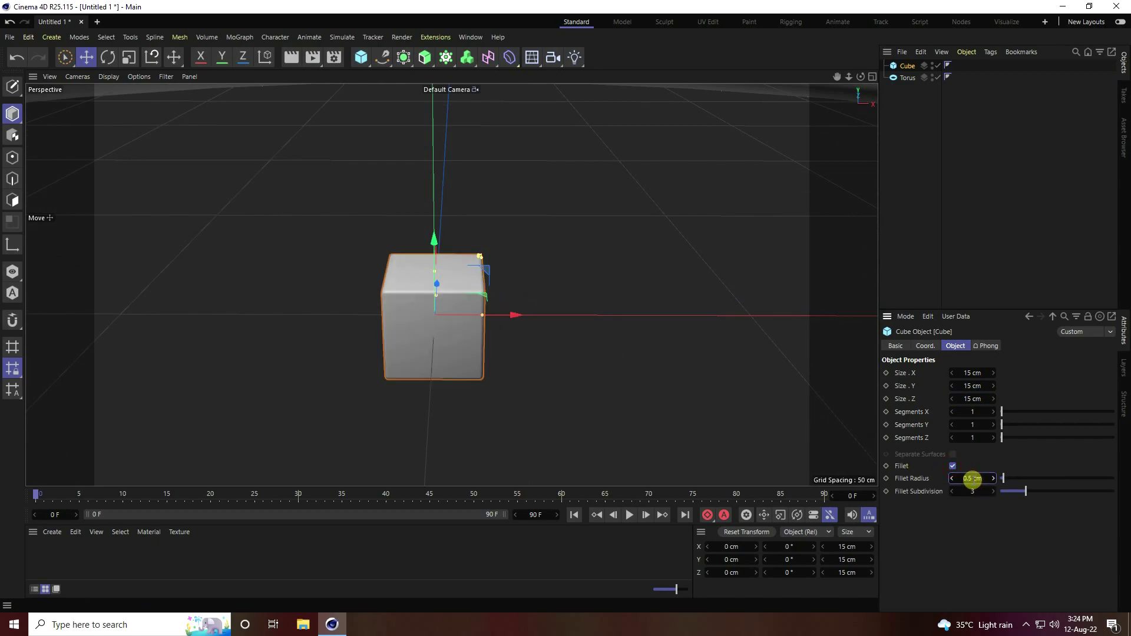
Step: Add a sphere with an 8 cm radius and 24 segments, and switch the viewport display to Gouraud Shading (Lines)
{"action": "left_click", "coordinate": [362, 59]}
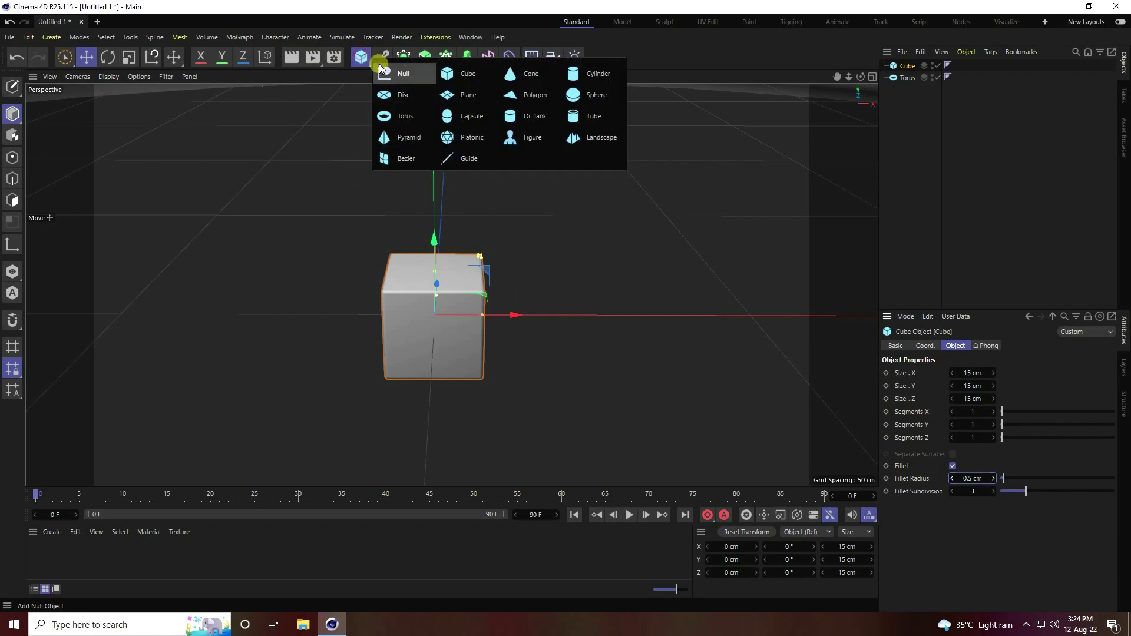
{"action": "left_click", "coordinate": [594, 97]}
{"action": "left_click", "coordinate": [962, 373]}
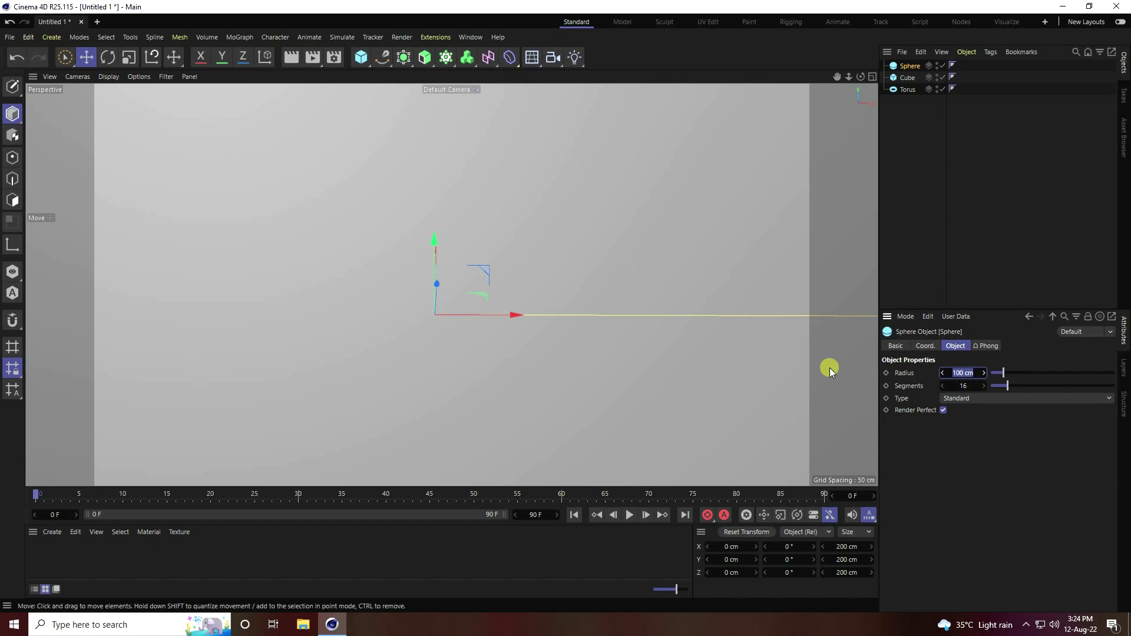
{"action": "type", "text": "8"}
{"action": "key", "text": "Return"}
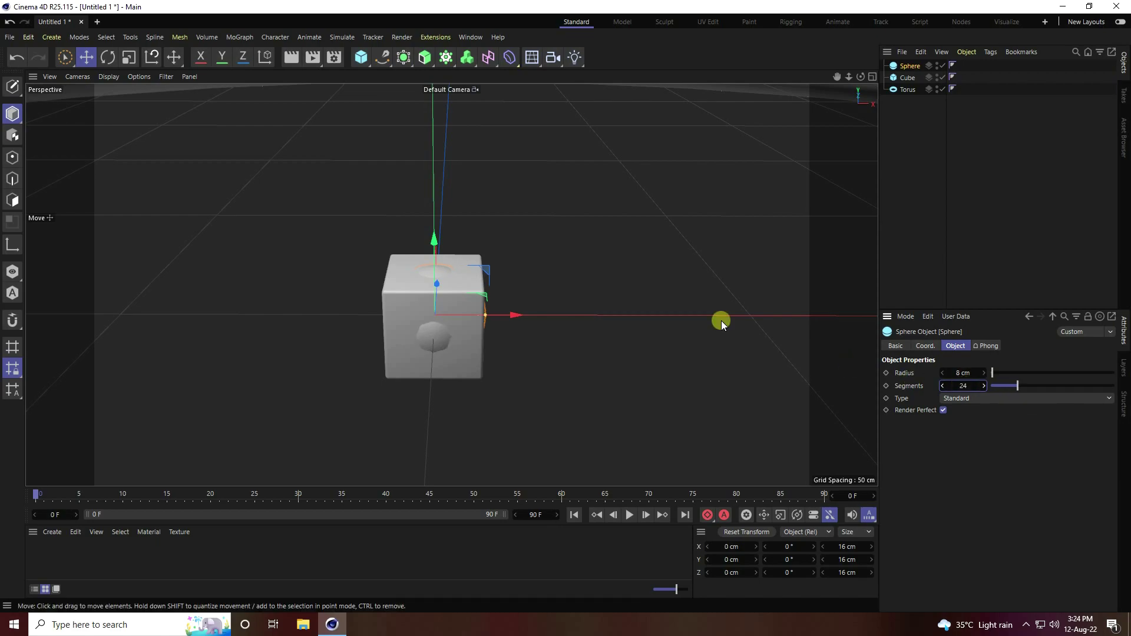
{"action": "left_click", "coordinate": [108, 77]}
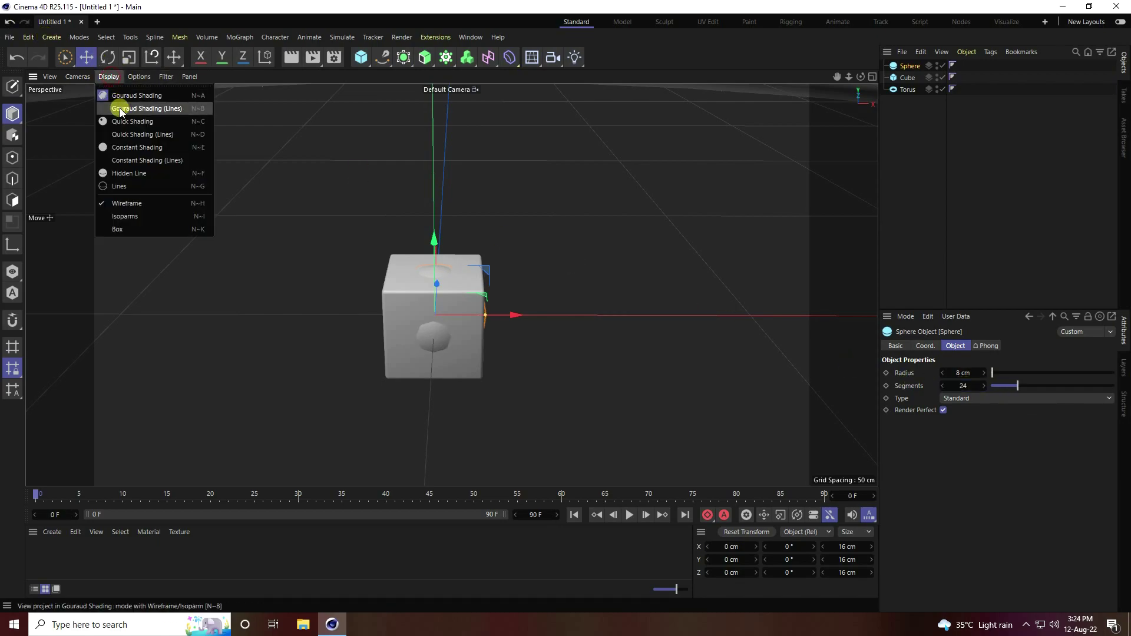
{"action": "left_click", "coordinate": [119, 108]}
Step: Add a second torus with an 8 cm ring radius and a 4 cm pipe radius
{"action": "left_click", "coordinate": [361, 58]}
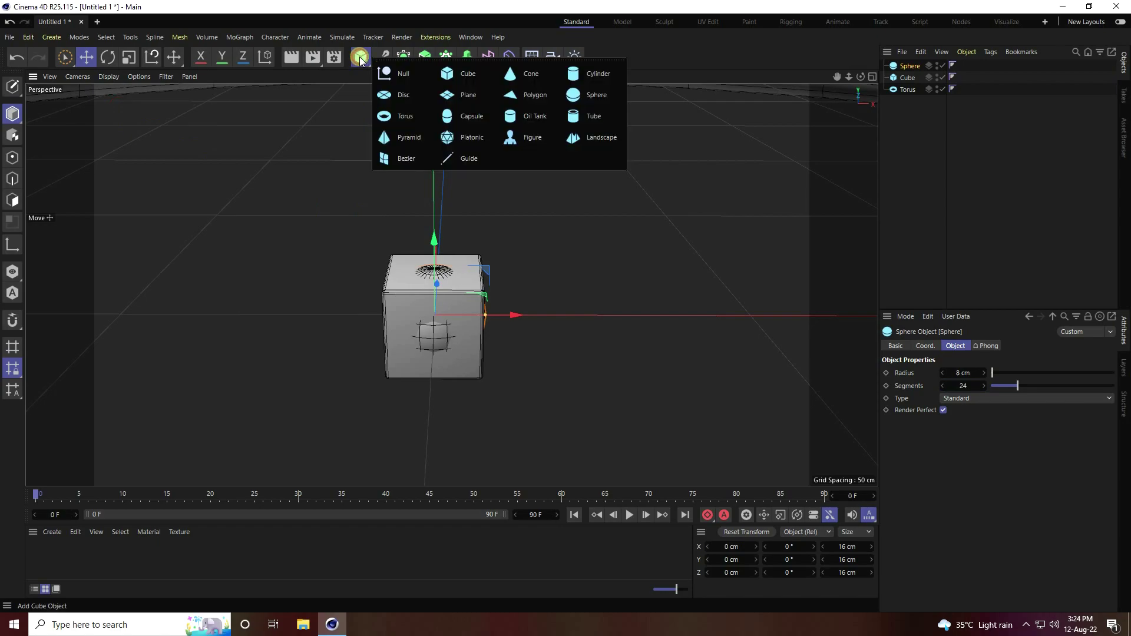
{"action": "left_click", "coordinate": [411, 109]}
{"action": "left_click", "coordinate": [965, 373]}
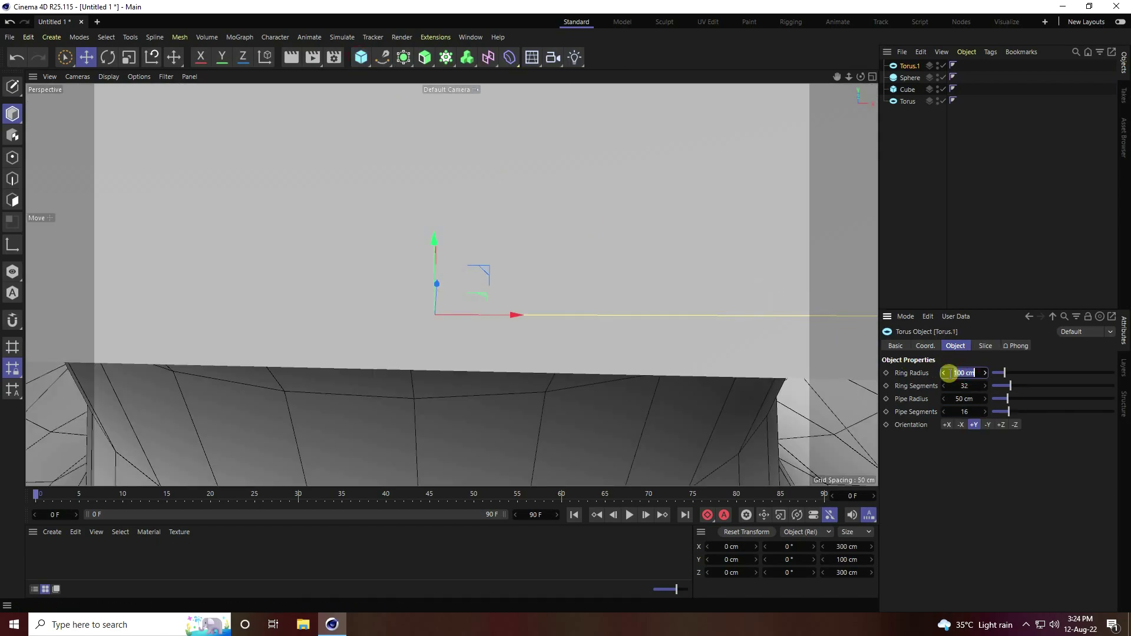
{"action": "type", "text": "8"}
{"action": "key", "text": "Return"}
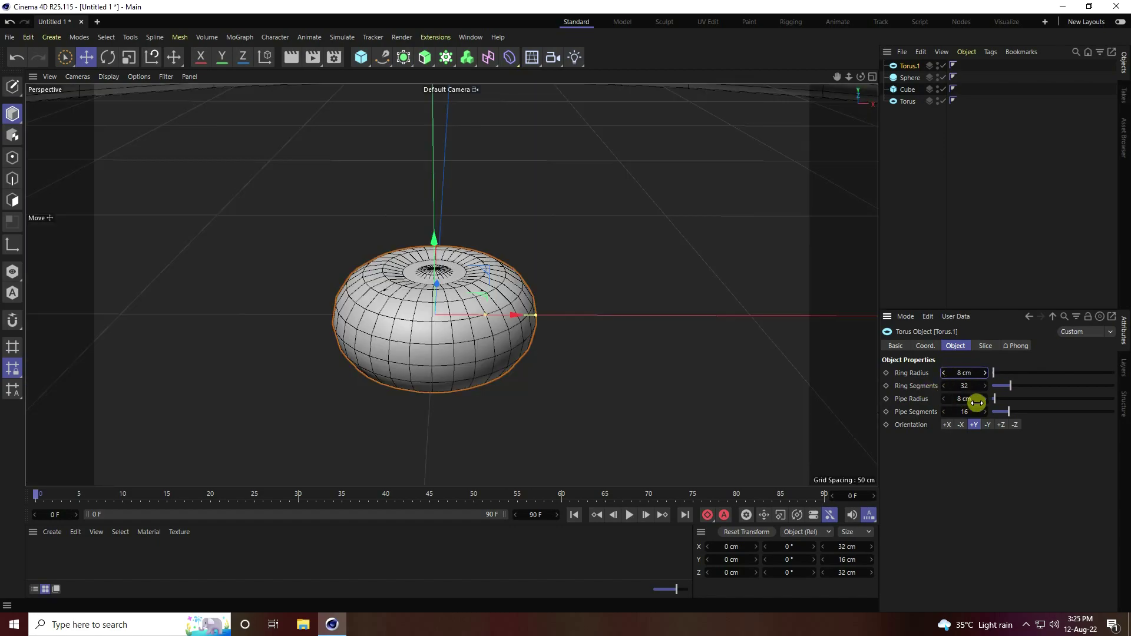
{"action": "left_click", "coordinate": [959, 400]}
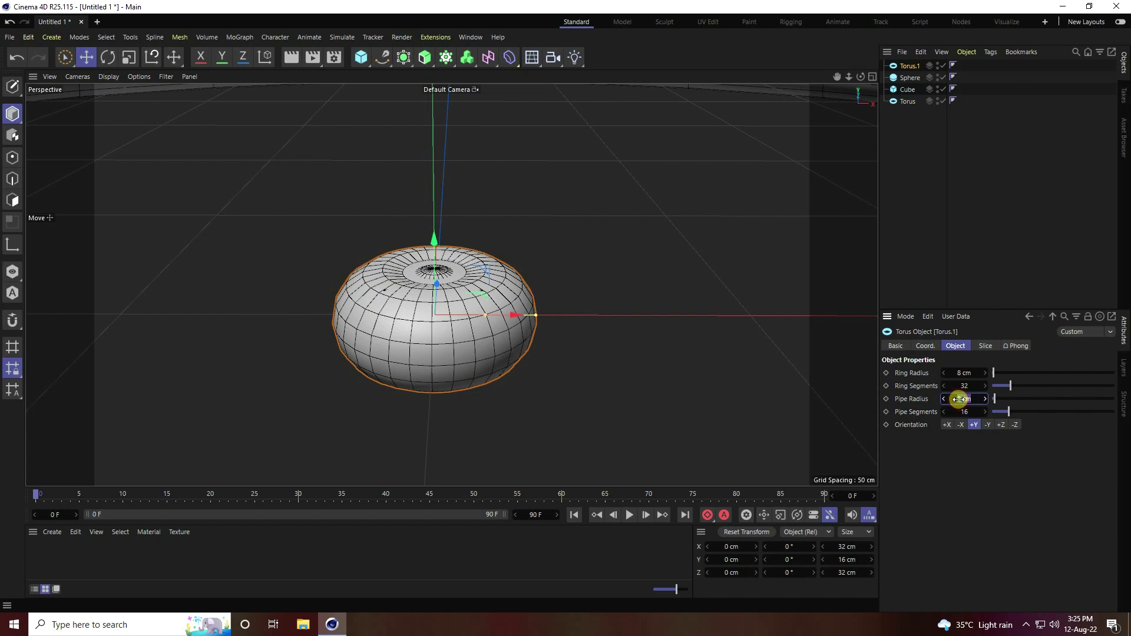
{"action": "key", "text": "Return"}
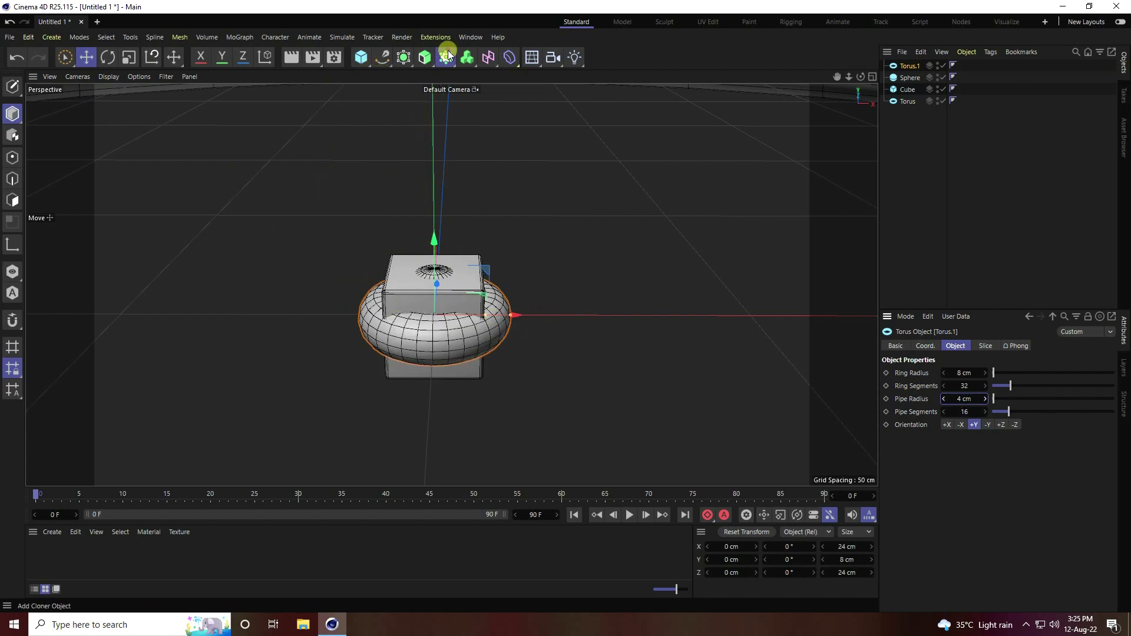
Step: Add a Cloner and make the small torus, the sphere and the cube its children
{"action": "left_click", "coordinate": [467, 59]}
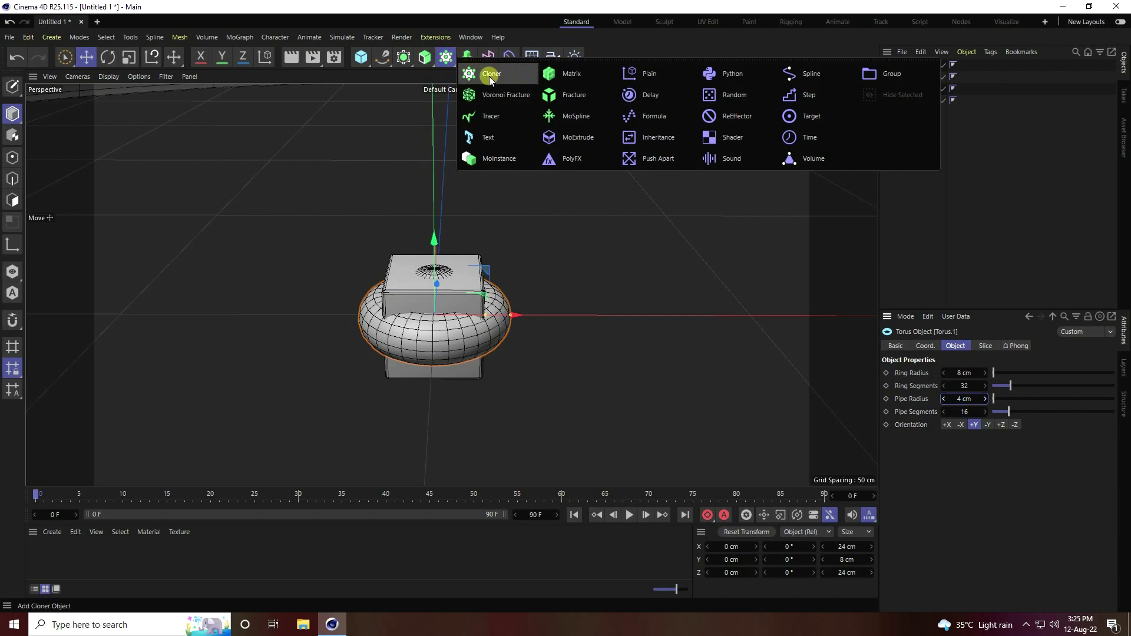
{"action": "left_click", "coordinate": [490, 75]}
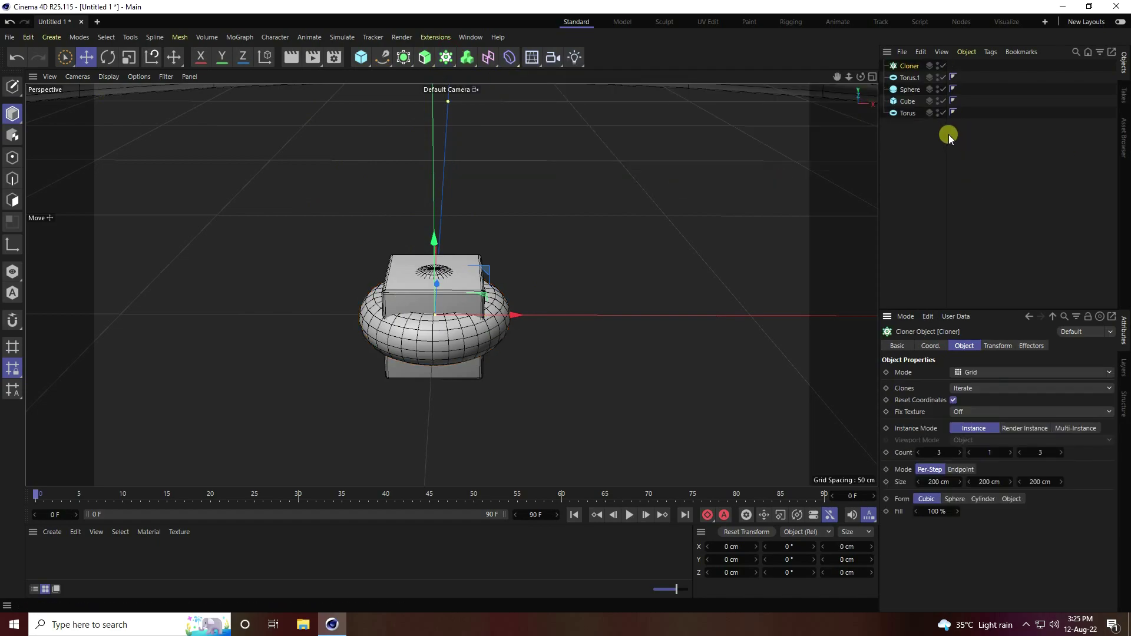
{"action": "mouse_move", "coordinate": [910, 101]}
{"action": "left_mouse_down"}
{"action": "mouse_move", "coordinate": [933, 105]}
{"action": "mouse_move", "coordinate": [900, 73]}
{"action": "mouse_move", "coordinate": [906, 65]}
{"action": "left_mouse_up"}
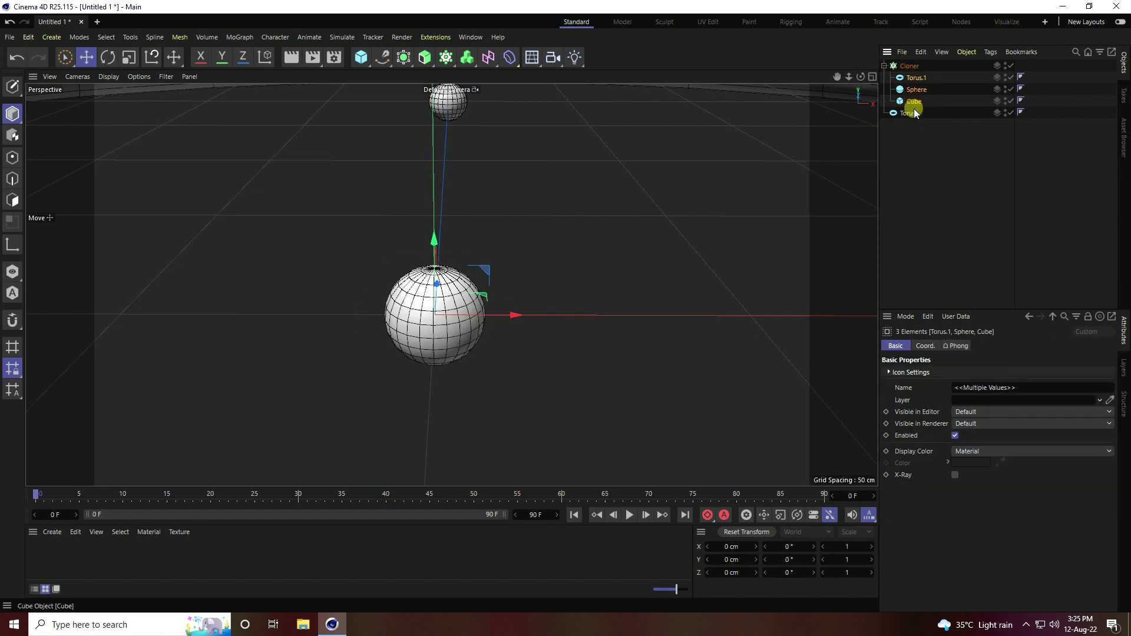
Step: Set the Cloner's mode to Object and assign the large torus as its source object
{"action": "left_click", "coordinate": [909, 66]}
{"action": "left_click", "coordinate": [974, 371]}
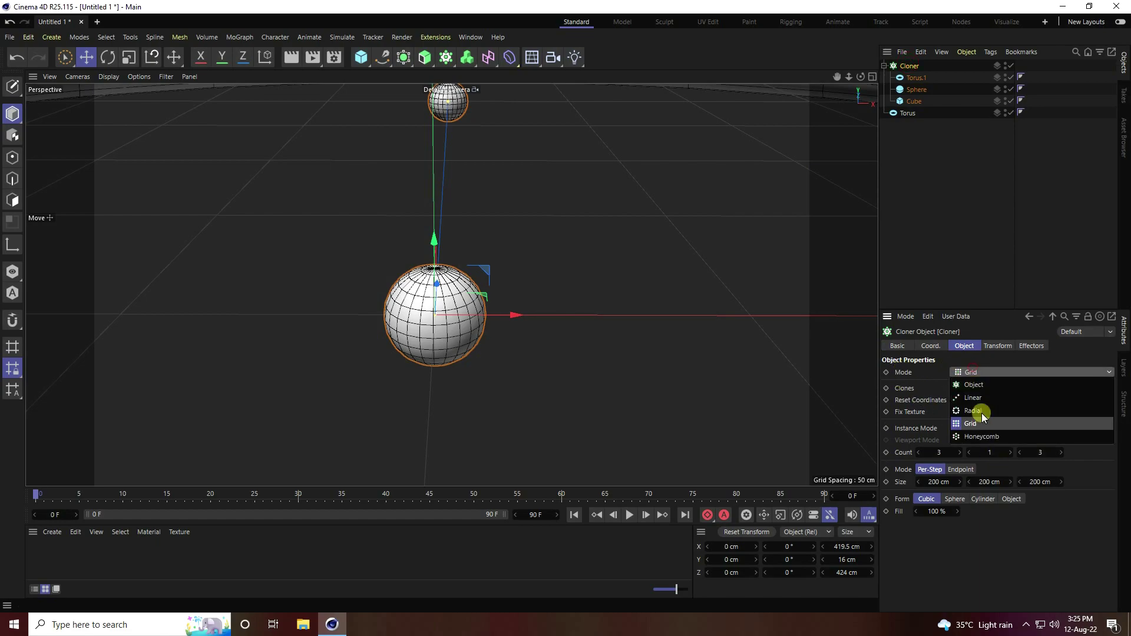
{"action": "left_click", "coordinate": [982, 384]}
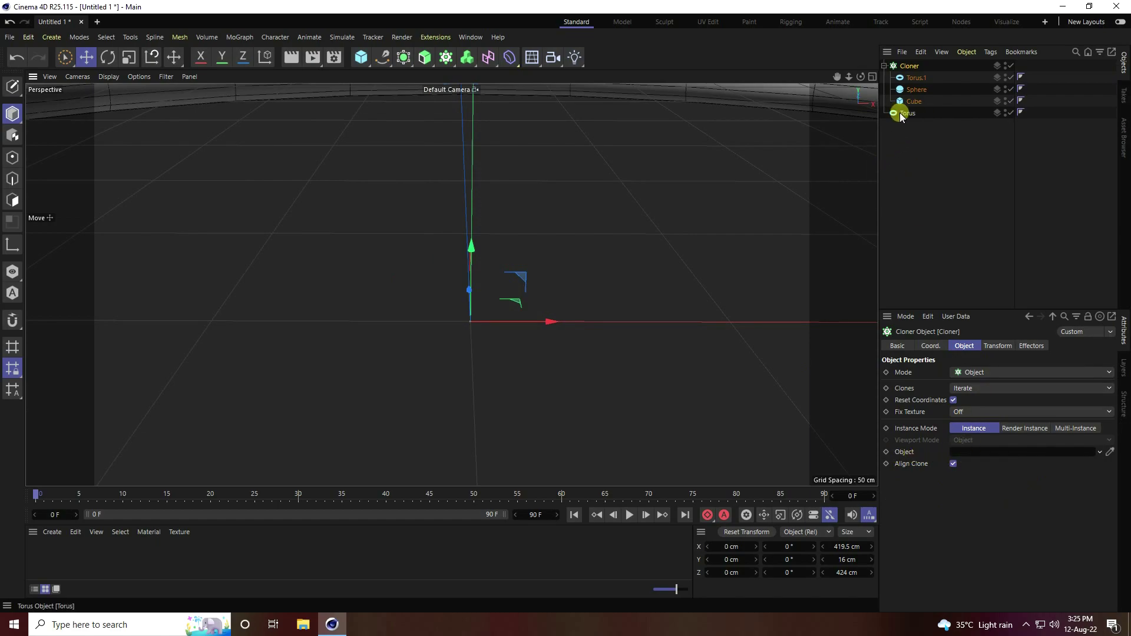
{"action": "left_click_drag", "start_coordinate": [589, 212], "coordinate": [528, 93], "text": "alt"}
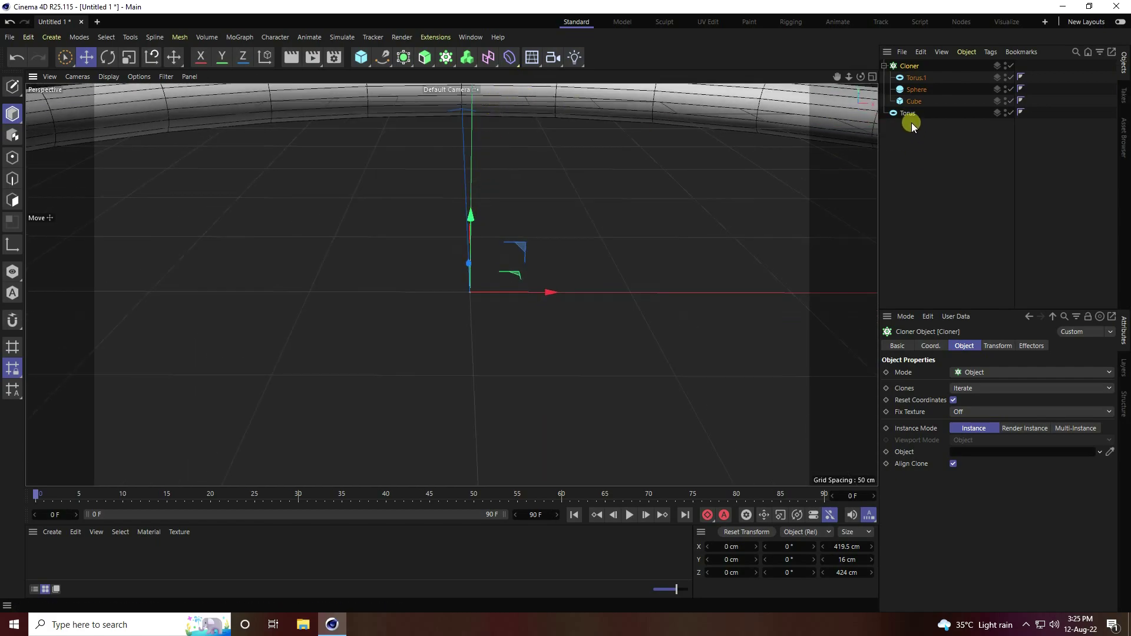
{"action": "left_click_drag", "start_coordinate": [902, 113], "coordinate": [993, 453]}
Step: Hide the large torus in both the editor and the renderer
{"action": "left_click_drag", "start_coordinate": [577, 353], "coordinate": [321, 209], "text": "alt"}
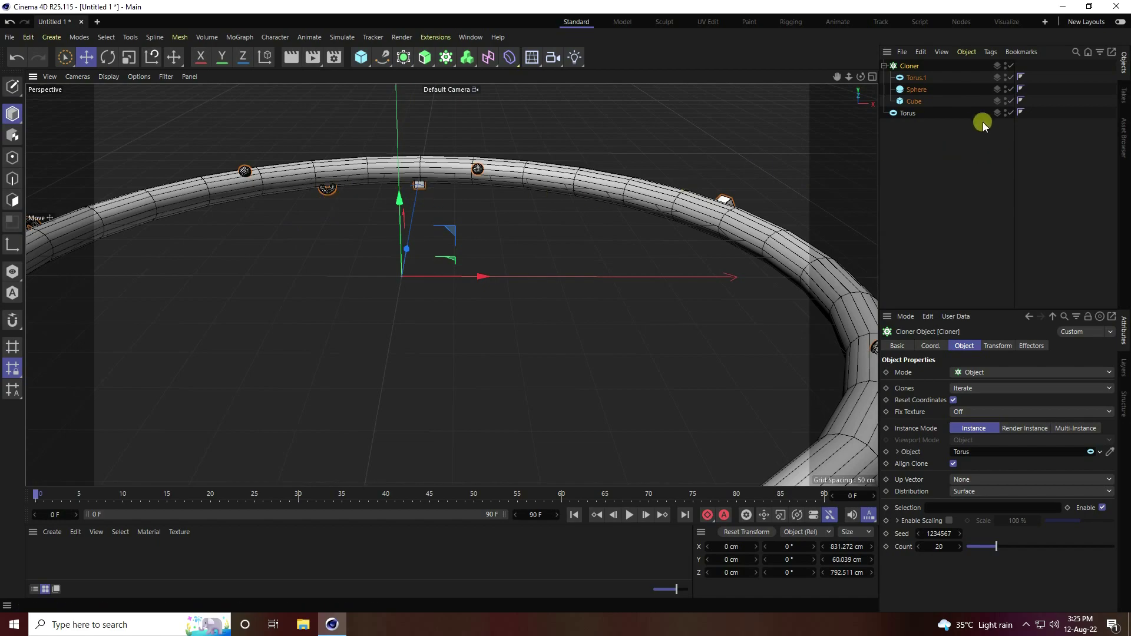
{"action": "left_click", "coordinate": [1006, 112]}
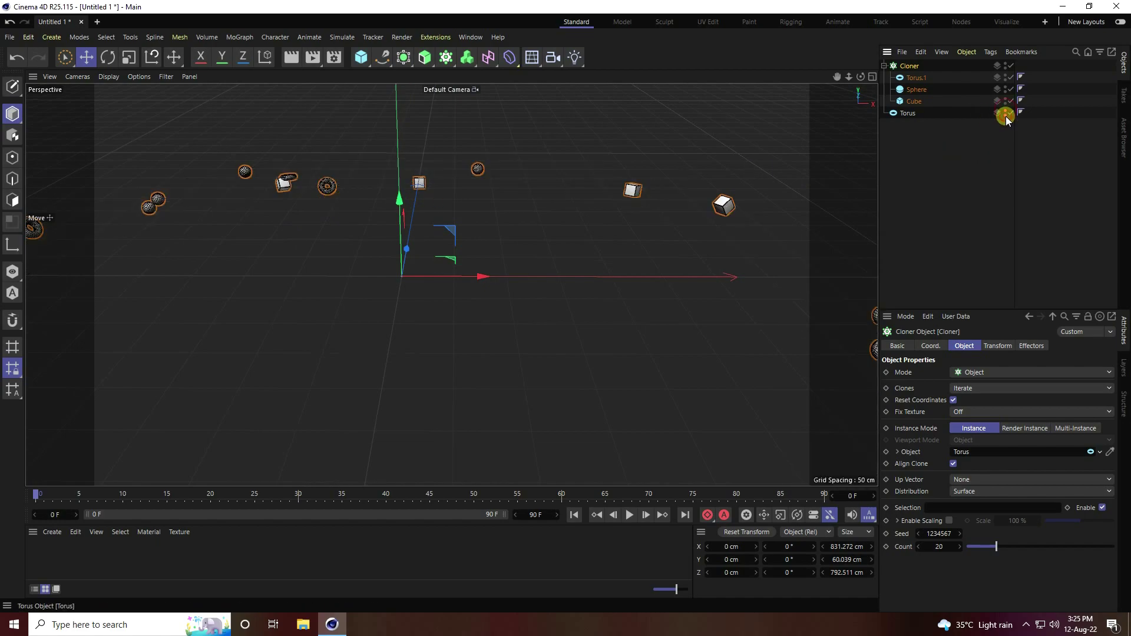
{"action": "left_click_drag", "start_coordinate": [479, 171], "coordinate": [298, 165], "text": "alt"}
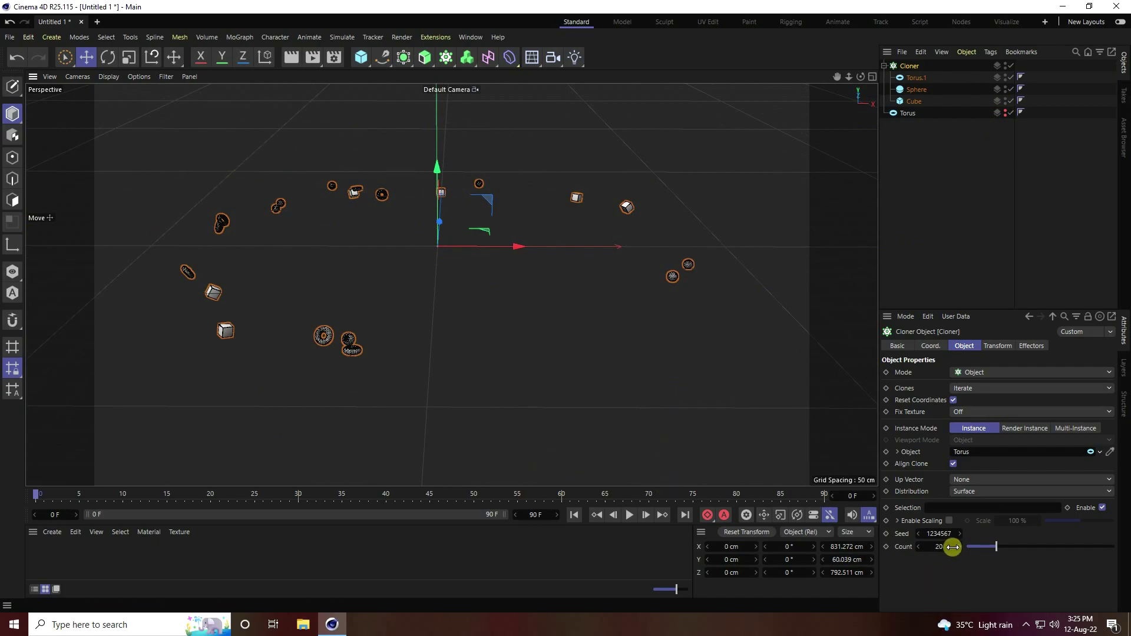
Step: Set the Cloner's distribution to Volume with a count of 1000
{"action": "left_click", "coordinate": [960, 490]}
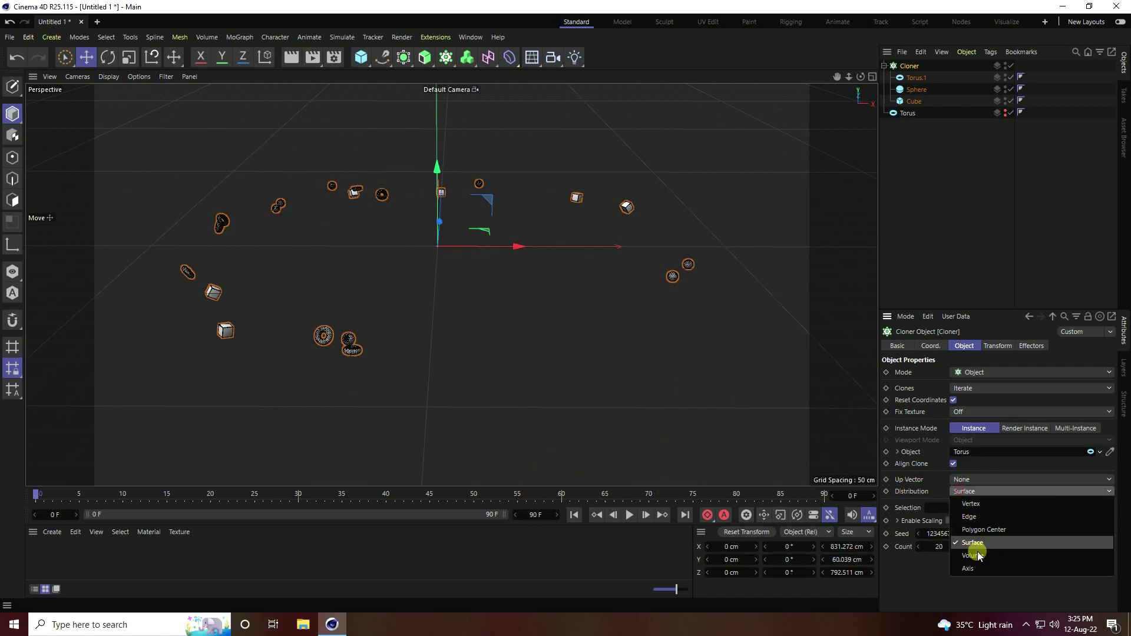
{"action": "left_click", "coordinate": [967, 555]}
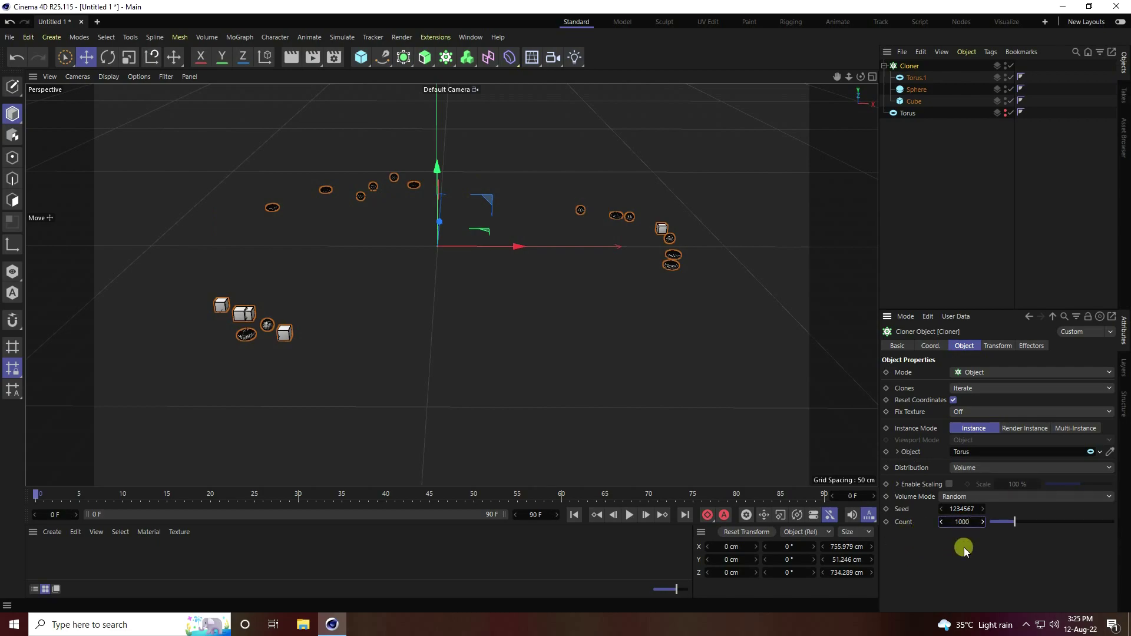
{"action": "key", "text": "Return"}
Step: Inspect how the cloned cubes, spheres and small tori are packed around the ring from several distances
{"action": "scroll", "coordinate": [432, 364], "scroll_direction": "up", "scroll_amount": 5}
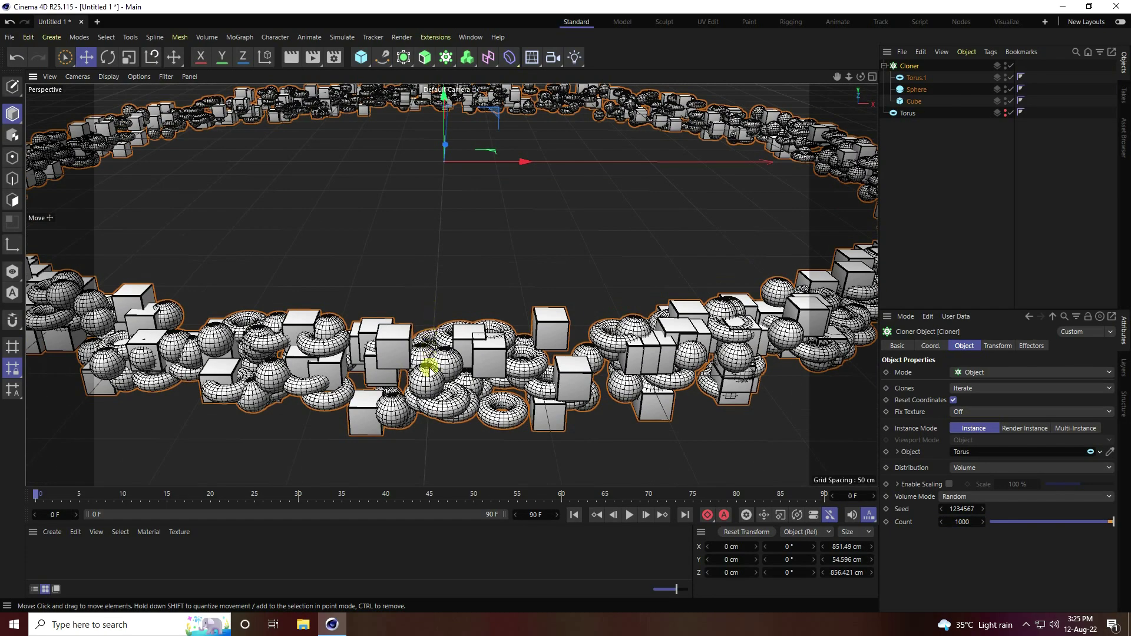
{"action": "scroll", "coordinate": [428, 358], "scroll_direction": "up", "scroll_amount": 2}
{"action": "scroll", "coordinate": [420, 442], "scroll_direction": "up", "scroll_amount": 2}
{"action": "scroll", "coordinate": [420, 444], "scroll_direction": "down", "scroll_amount": 4}
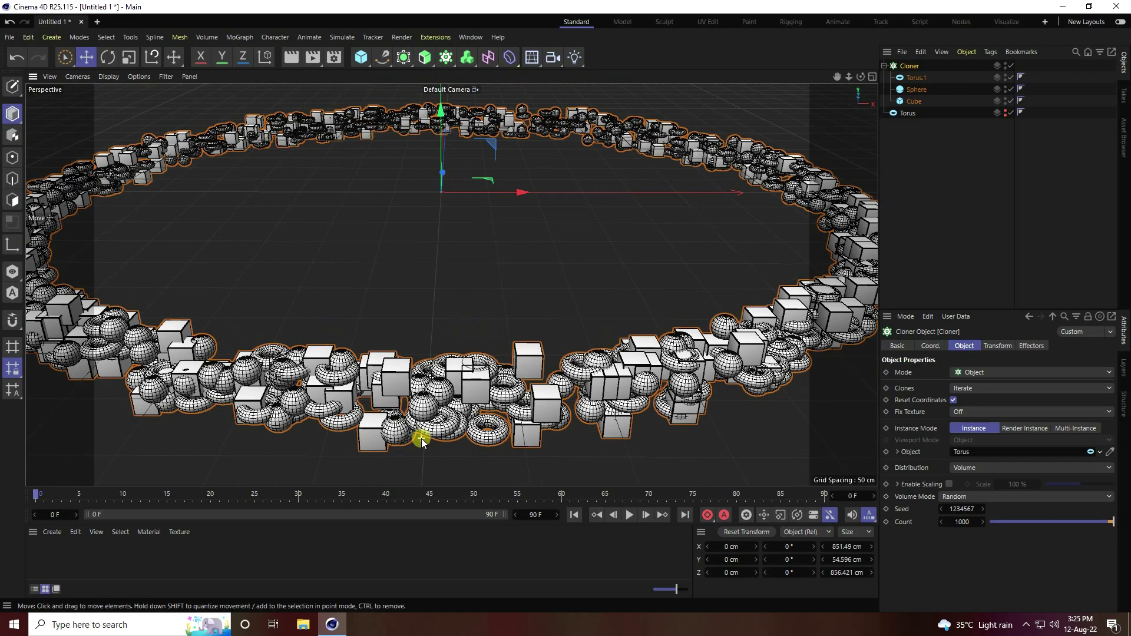
{"action": "scroll", "coordinate": [448, 128], "scroll_direction": "up", "scroll_amount": 2}
{"action": "left_click_drag", "start_coordinate": [447, 128], "coordinate": [435, 369], "text": "alt"}
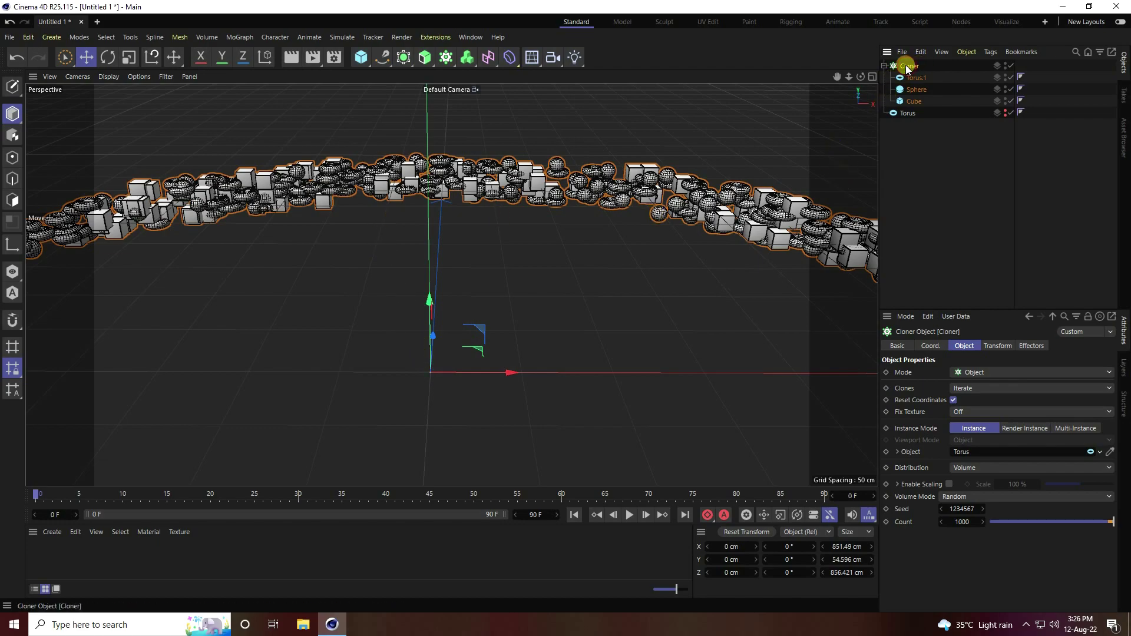
Step: Add a Random effector to the Cloner
{"action": "left_click", "coordinate": [249, 36]}
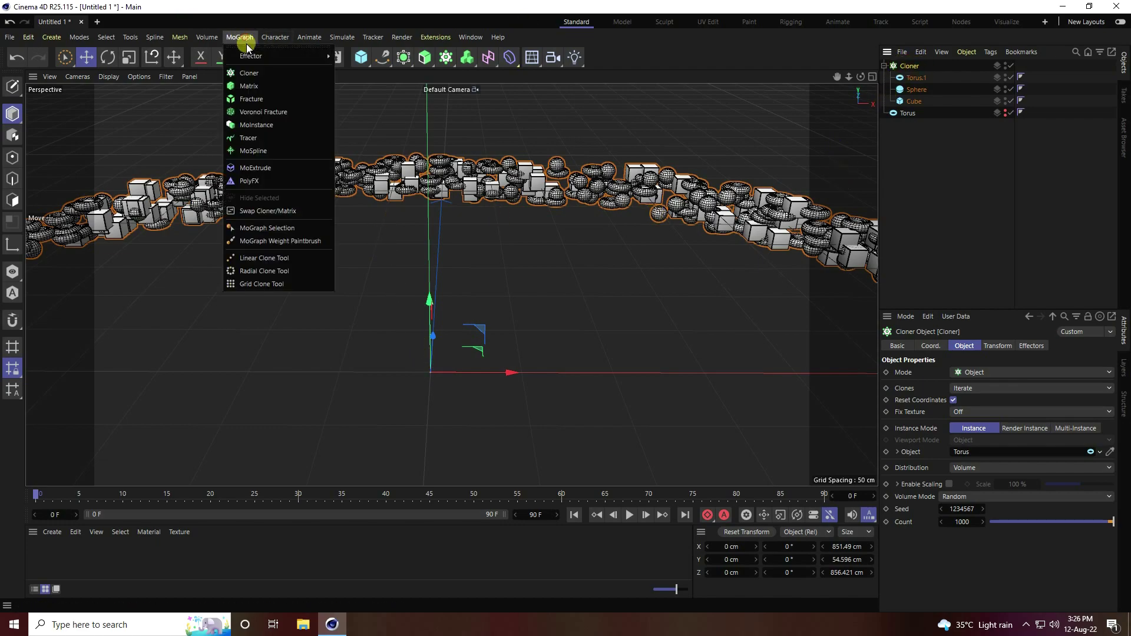
{"action": "mouse_move", "coordinate": [268, 54]}
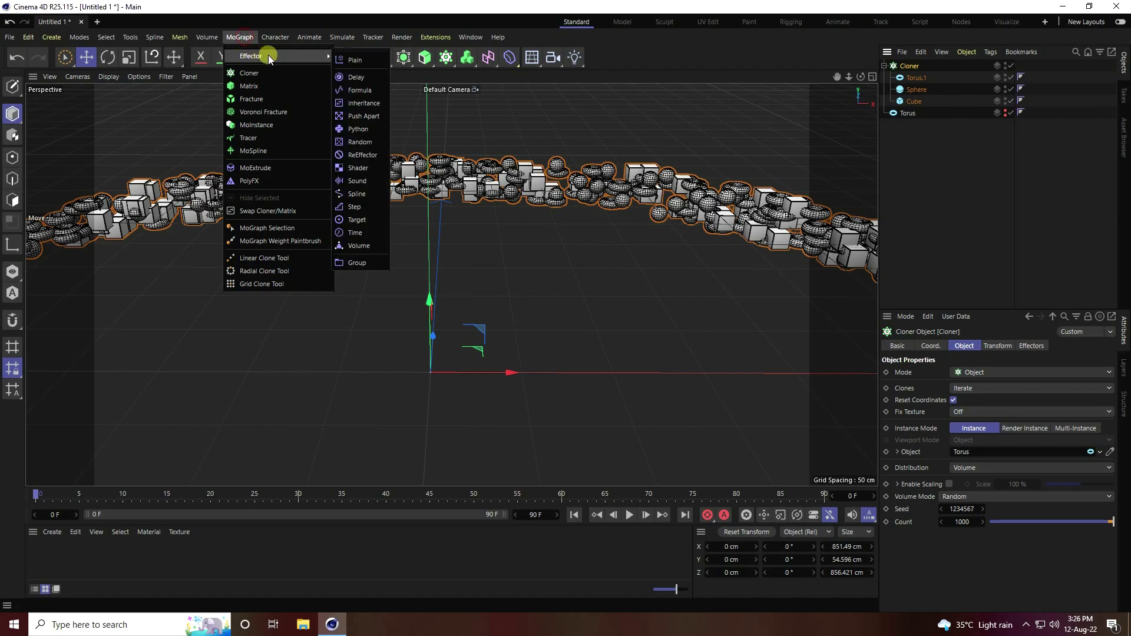
{"action": "left_click", "coordinate": [356, 141]}
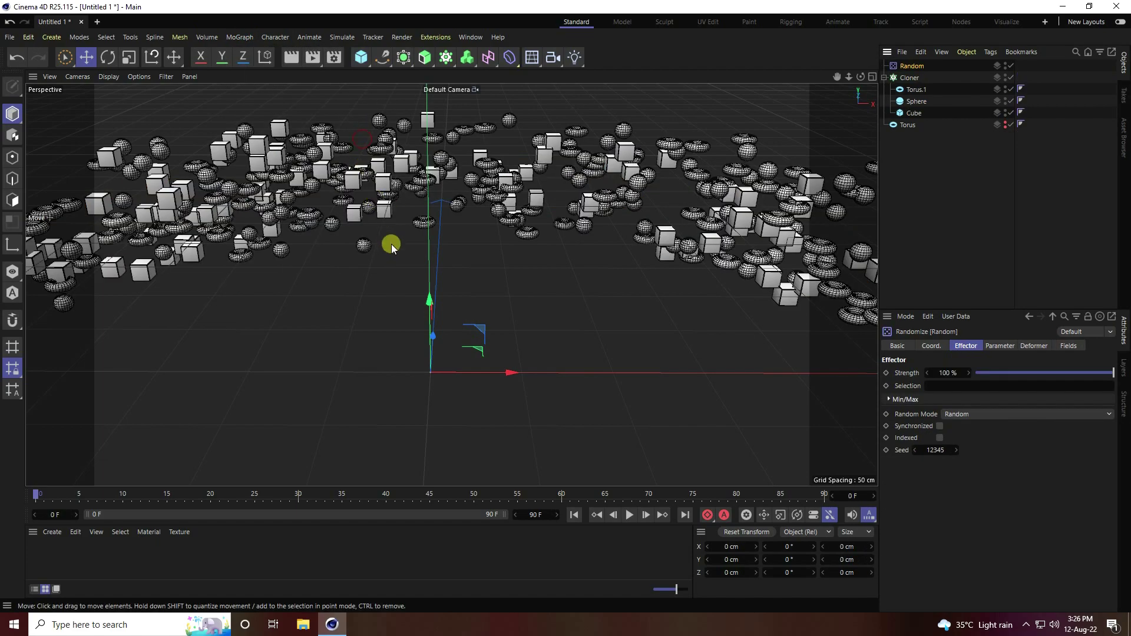
Step: Add a camera, look through it, and set its X, Y and Z position to 0 cm
{"action": "left_click_drag", "start_coordinate": [553, 57], "coordinate": [563, 72]}
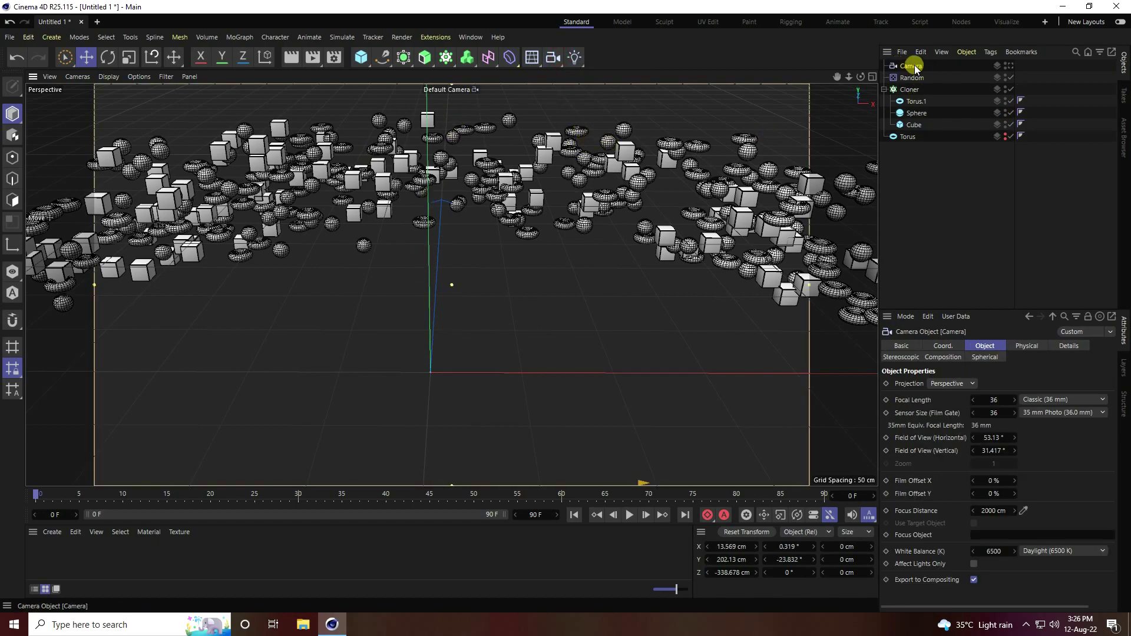
{"action": "left_click", "coordinate": [1008, 66]}
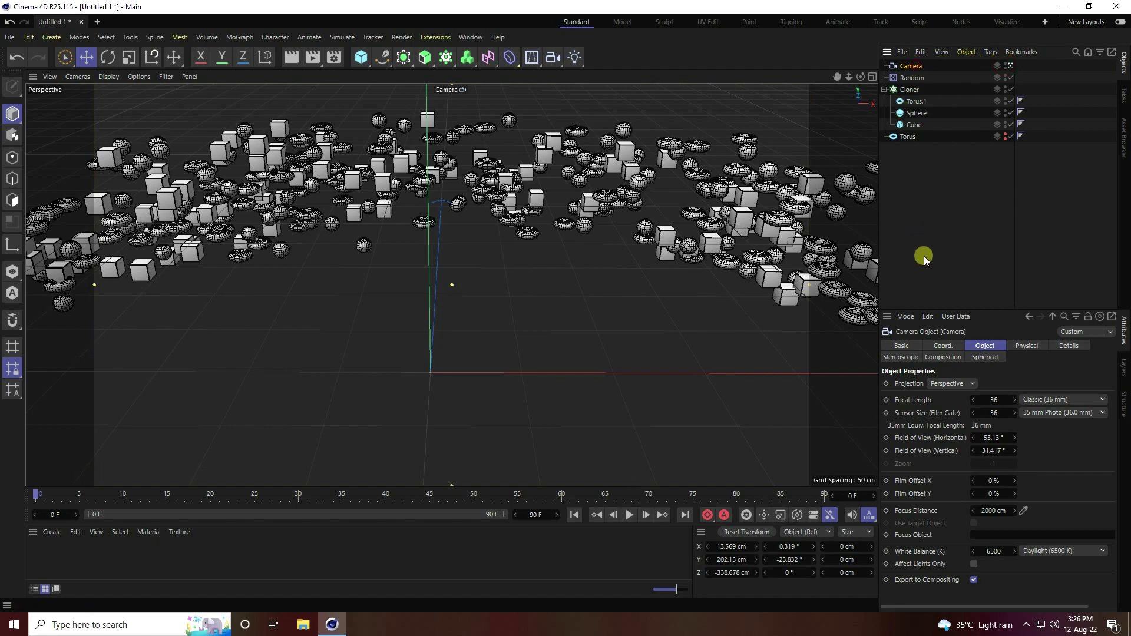
{"action": "left_click", "coordinate": [946, 345]}
{"action": "double_click", "coordinate": [935, 384]}
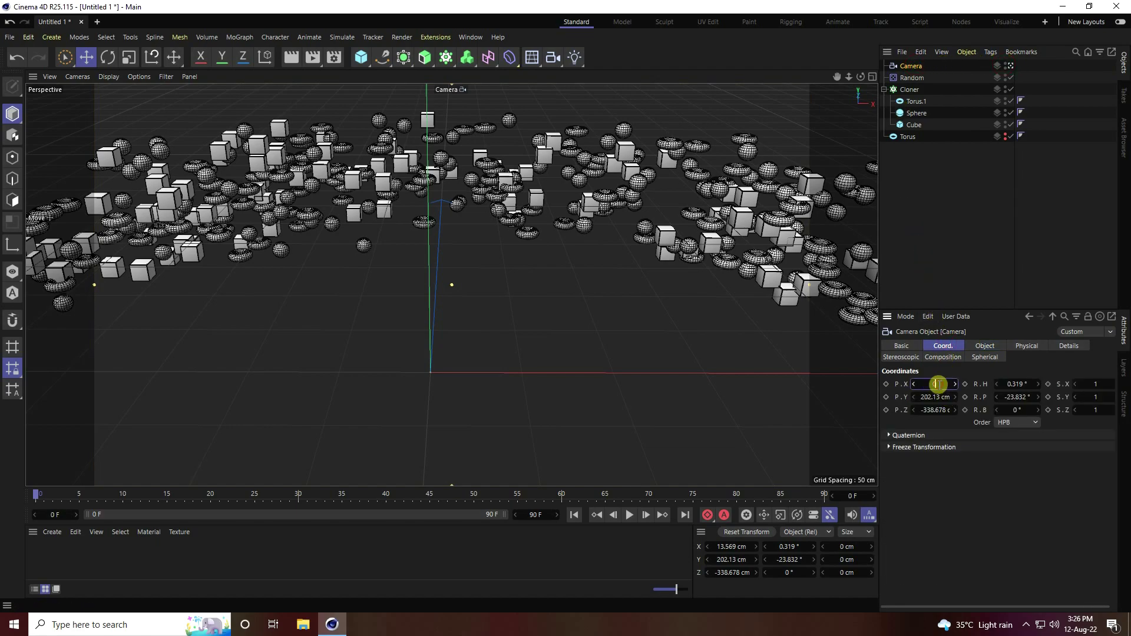
{"action": "type", "text": "0"}
{"action": "key", "text": "Return"}
{"action": "double_click", "coordinate": [935, 397]}
{"action": "type", "text": "0"}
{"action": "key", "text": "Return"}
{"action": "type", "text": "0"}
{"action": "key", "text": "Return"}
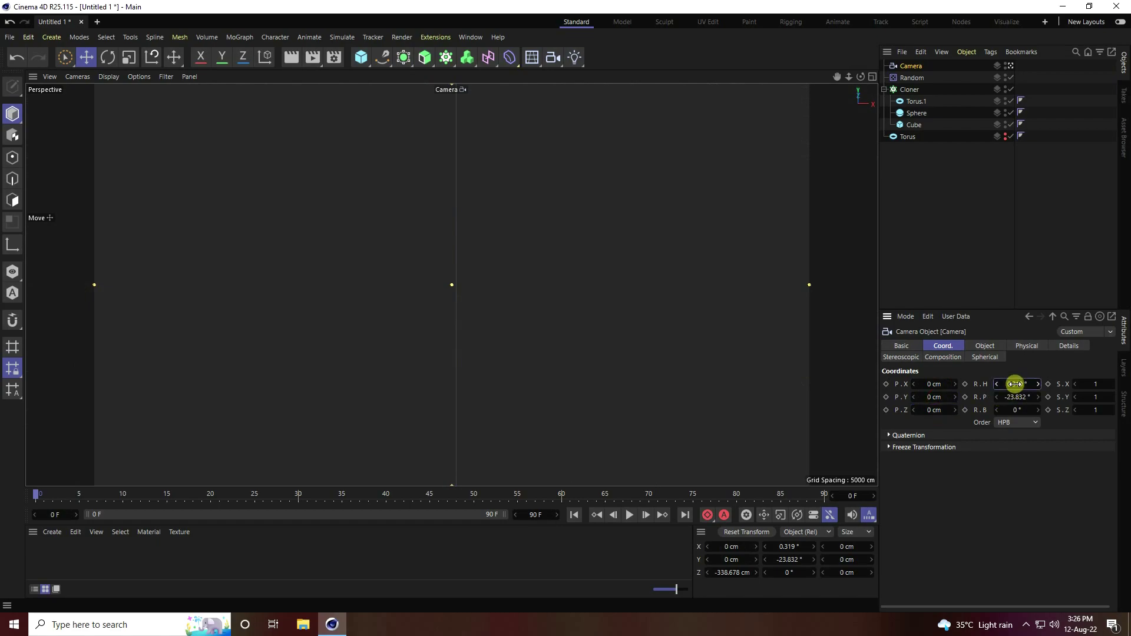
Step: Set the camera's heading and pitch rotation to 0°
{"action": "double_click", "coordinate": [1012, 384]}
{"action": "type", "text": "0"}
{"action": "key", "text": "Return"}
{"action": "double_click", "coordinate": [1018, 397]}
{"action": "type", "text": "0"}
{"action": "key", "text": "Return"}
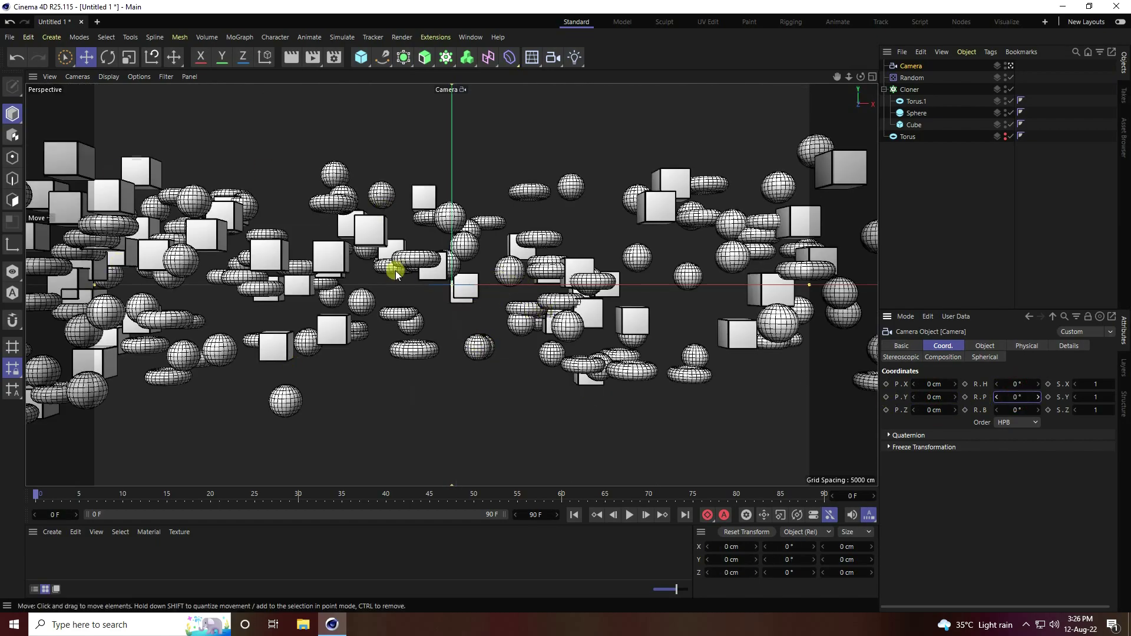
Step: Check the camera's placement inside the ring from the default view and return to the camera's view
{"action": "left_click", "coordinate": [1010, 66]}
{"action": "key", "text": "ctrl+z"}
{"action": "scroll", "coordinate": [499, 292], "scroll_direction": "down", "scroll_amount": 5}
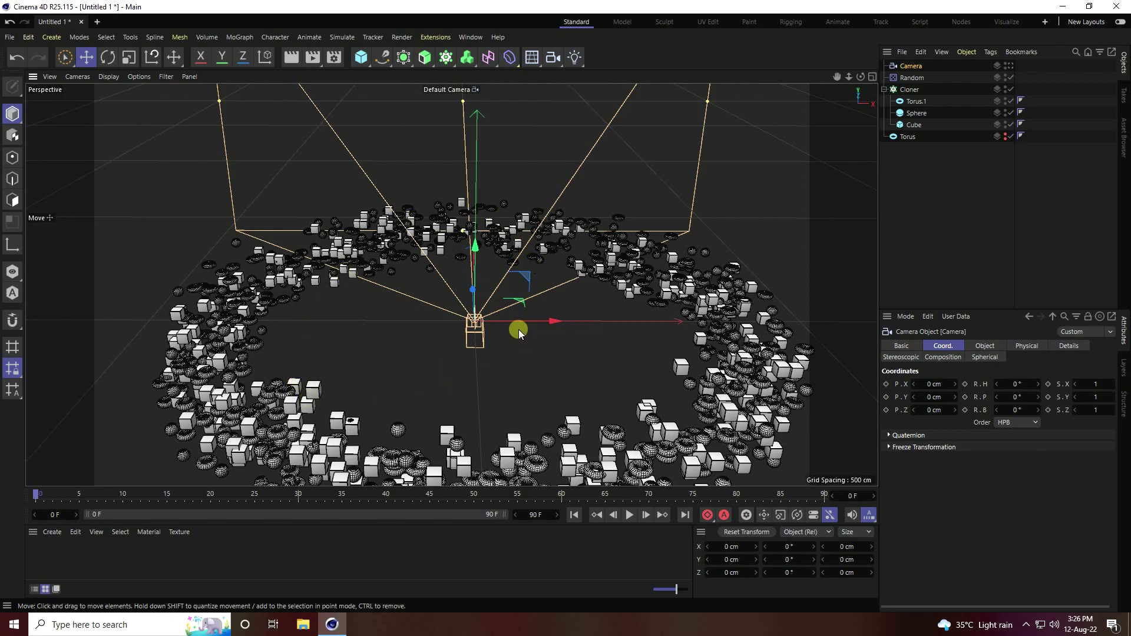
{"action": "left_click", "coordinate": [1010, 65]}
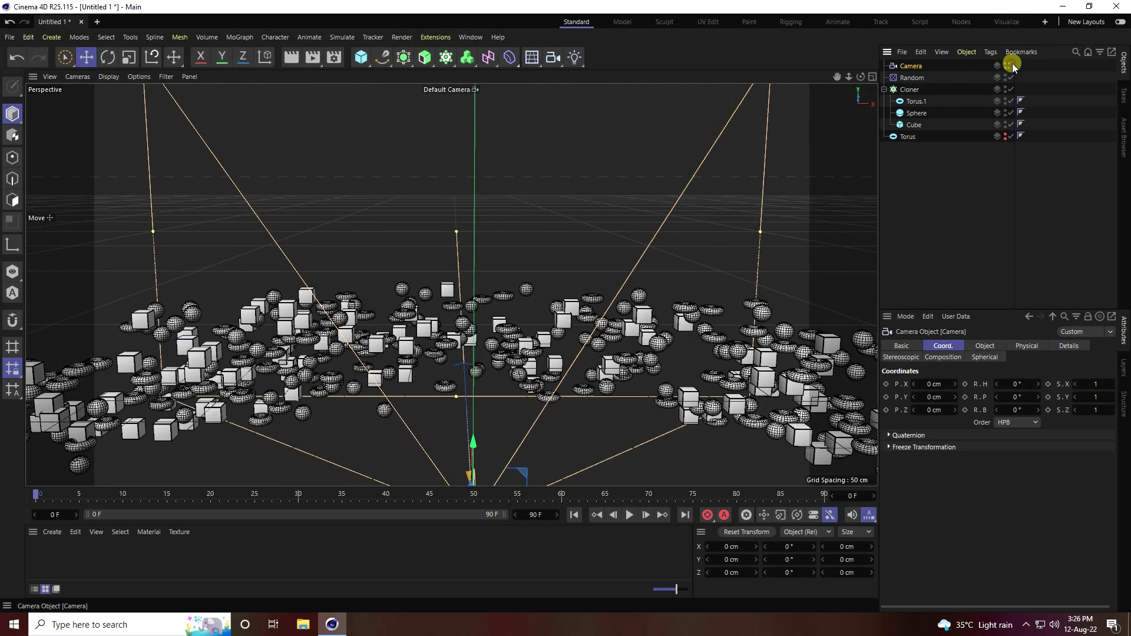
Step: Turn off the Random effector's position variation and enable its rotation variation
{"action": "left_click", "coordinate": [910, 78]}
{"action": "left_click", "coordinate": [966, 346]}
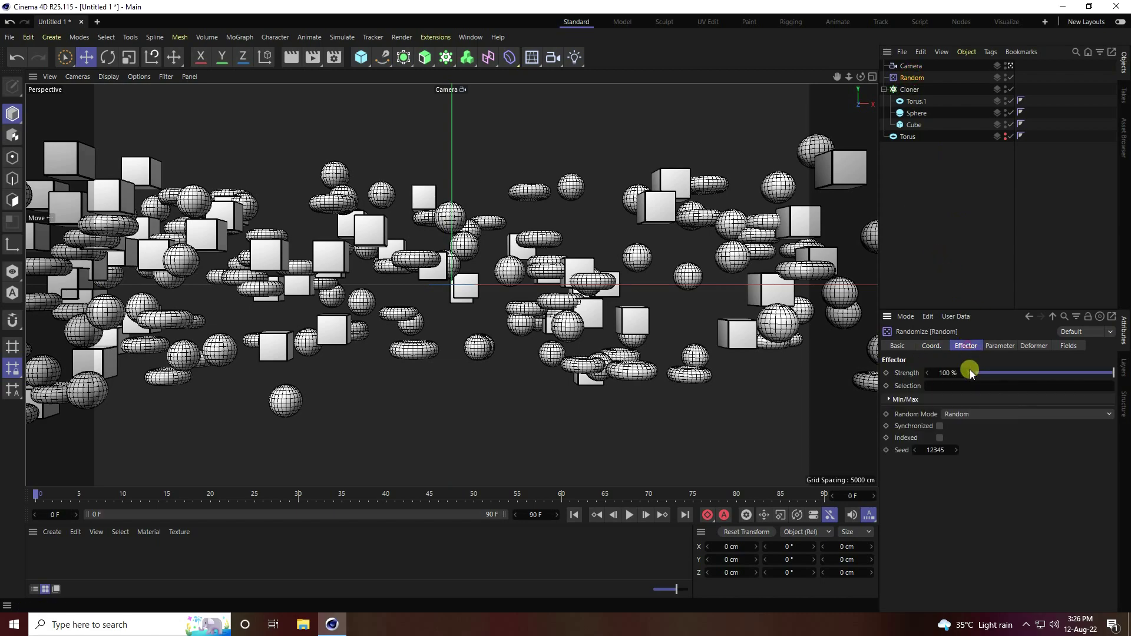
{"action": "left_click", "coordinate": [1000, 346]}
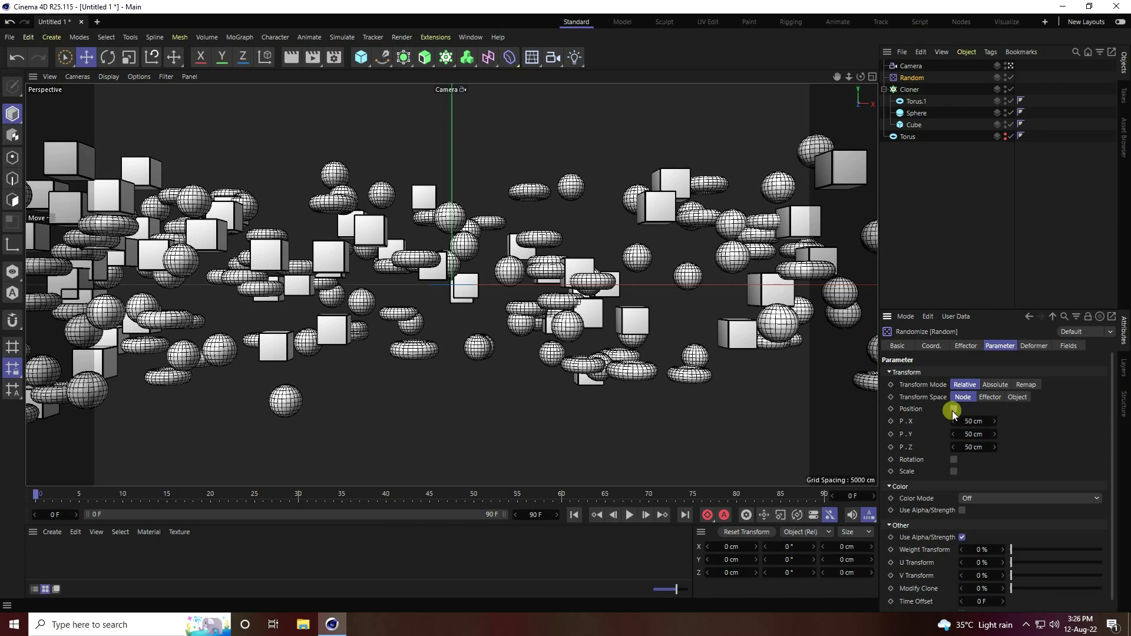
{"action": "left_click", "coordinate": [954, 410]}
{"action": "left_click", "coordinate": [954, 421]}
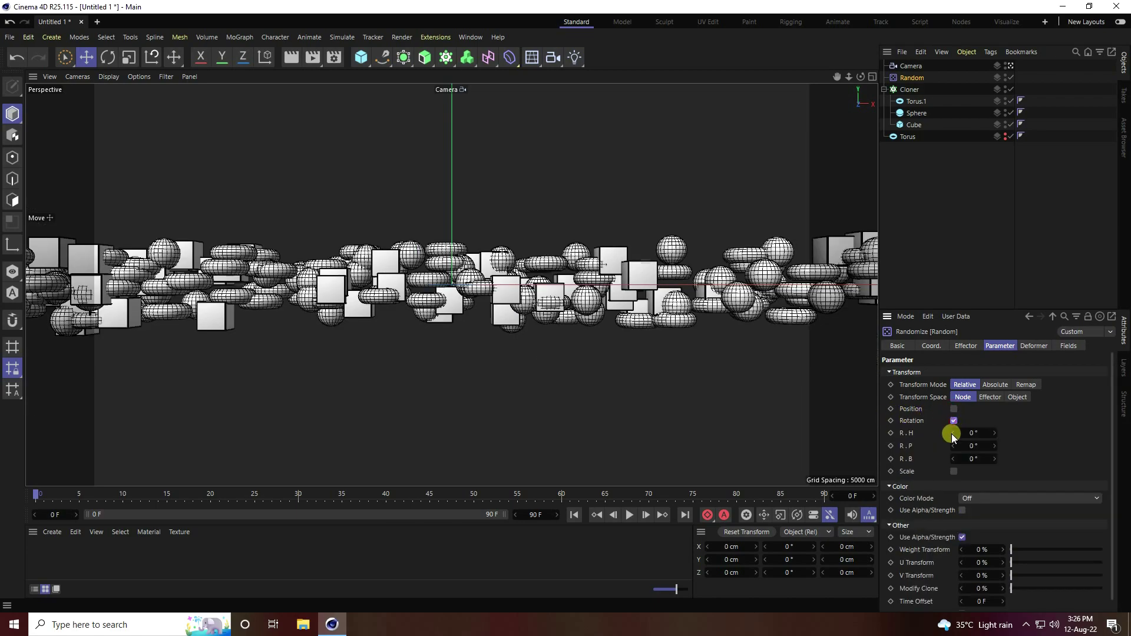
Step: Set the Random effector's rotation to 90° heading, 45° pitch and -45° bank
{"action": "left_click", "coordinate": [973, 433]}
{"action": "type", "text": "90"}
{"action": "key", "text": "Return"}
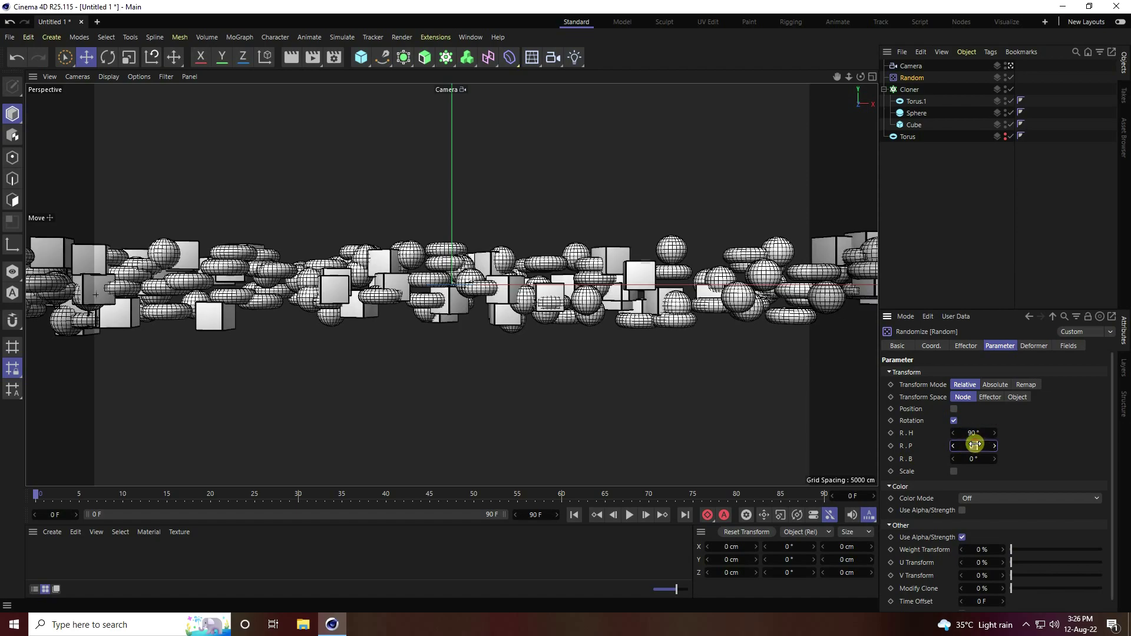
{"action": "left_click", "coordinate": [973, 445]}
{"action": "type", "text": "45"}
{"action": "key", "text": "Return"}
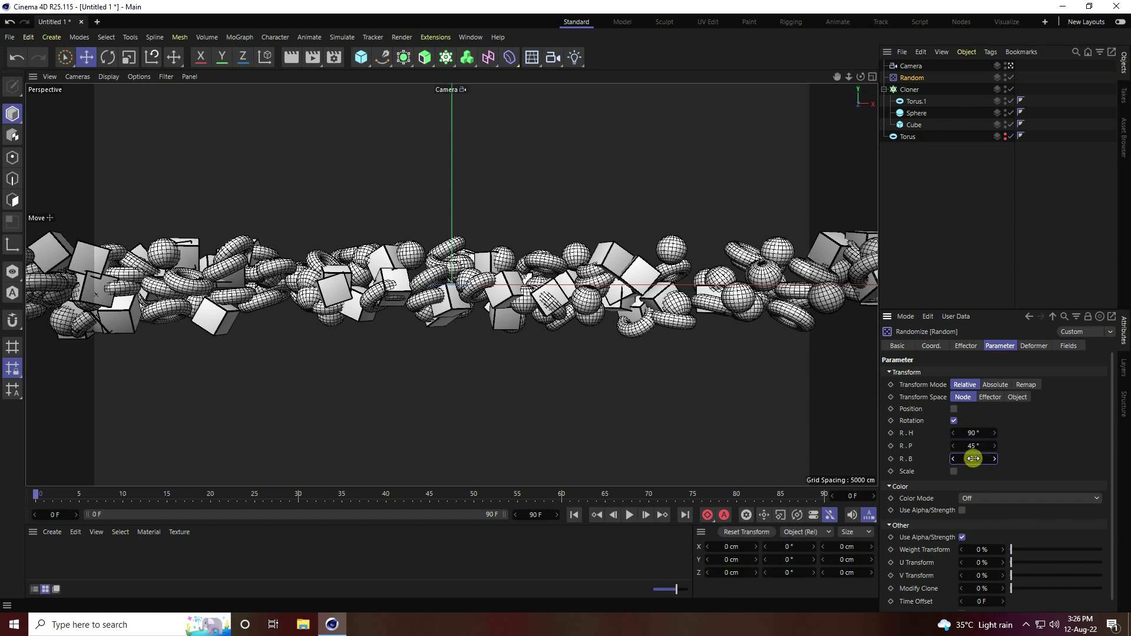
{"action": "left_click", "coordinate": [973, 459]}
{"action": "type", "text": "-45"}
{"action": "key", "text": "Return"}
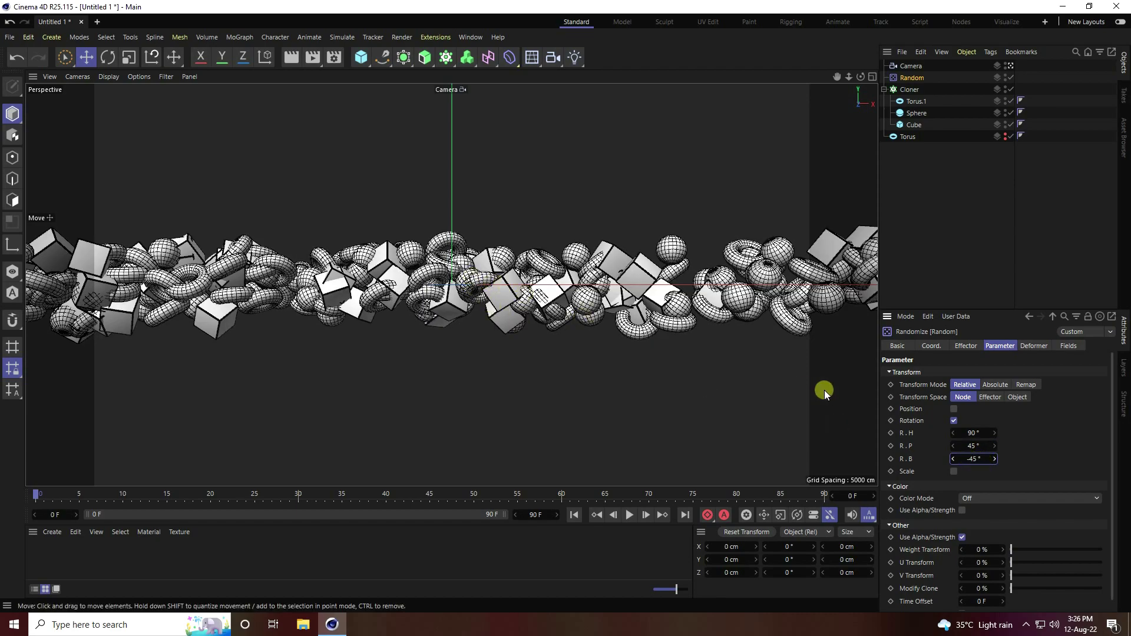
Step: Enable uniform scale variation on the Random effector with a scale of -1
{"action": "left_click", "coordinate": [953, 471]}
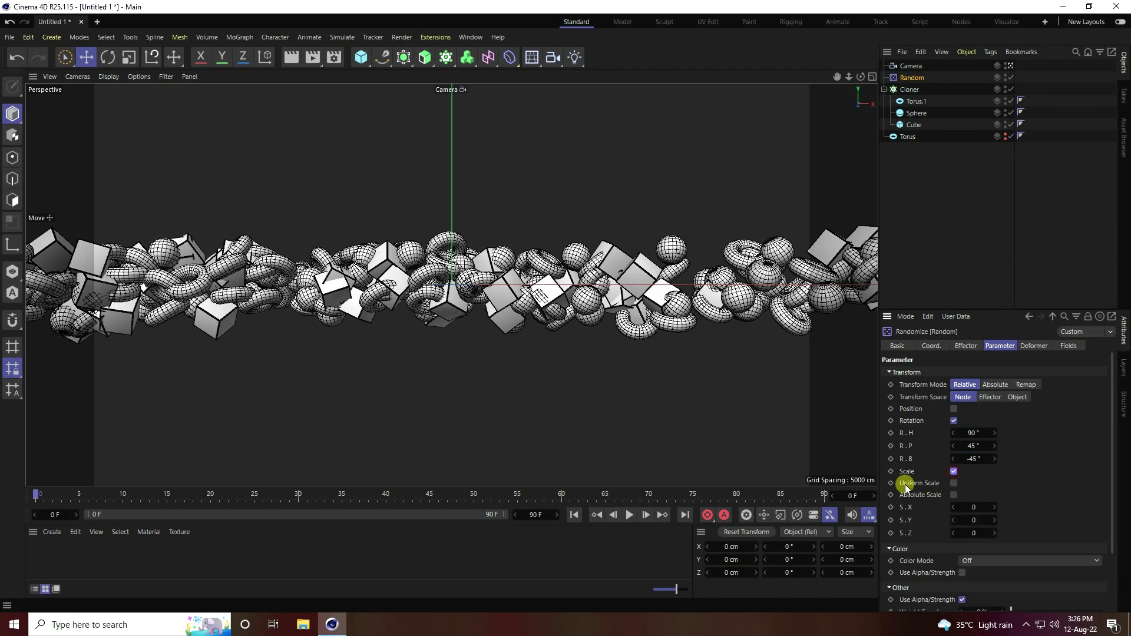
{"action": "left_click", "coordinate": [953, 484]}
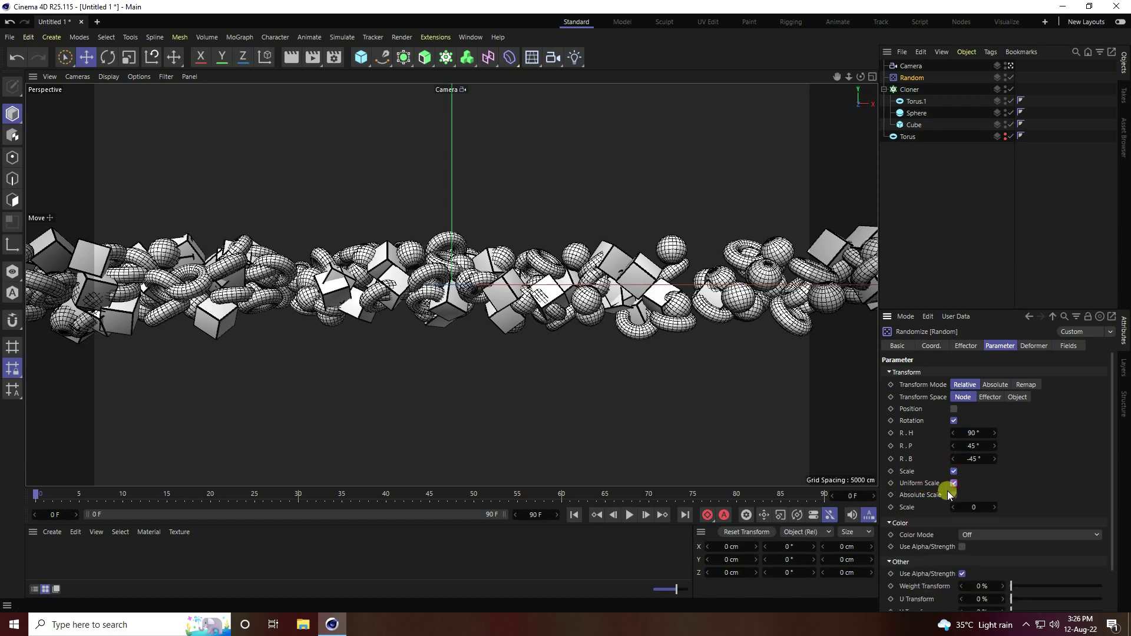
{"action": "left_click", "coordinate": [975, 508]}
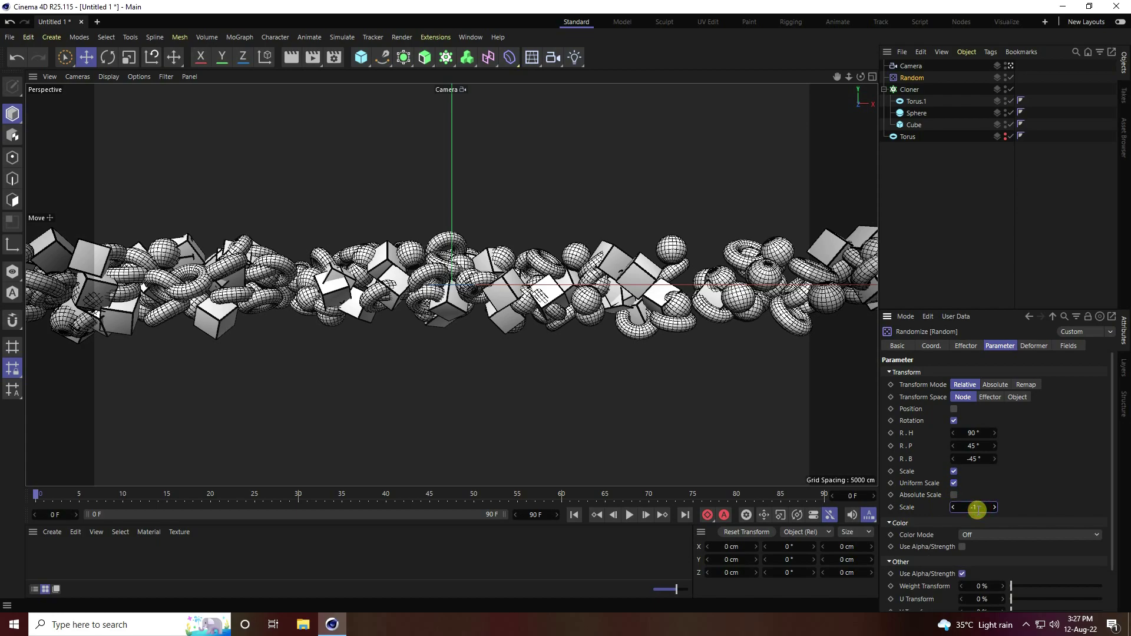
{"action": "type", "text": "-1"}
{"action": "key", "text": "Return"}
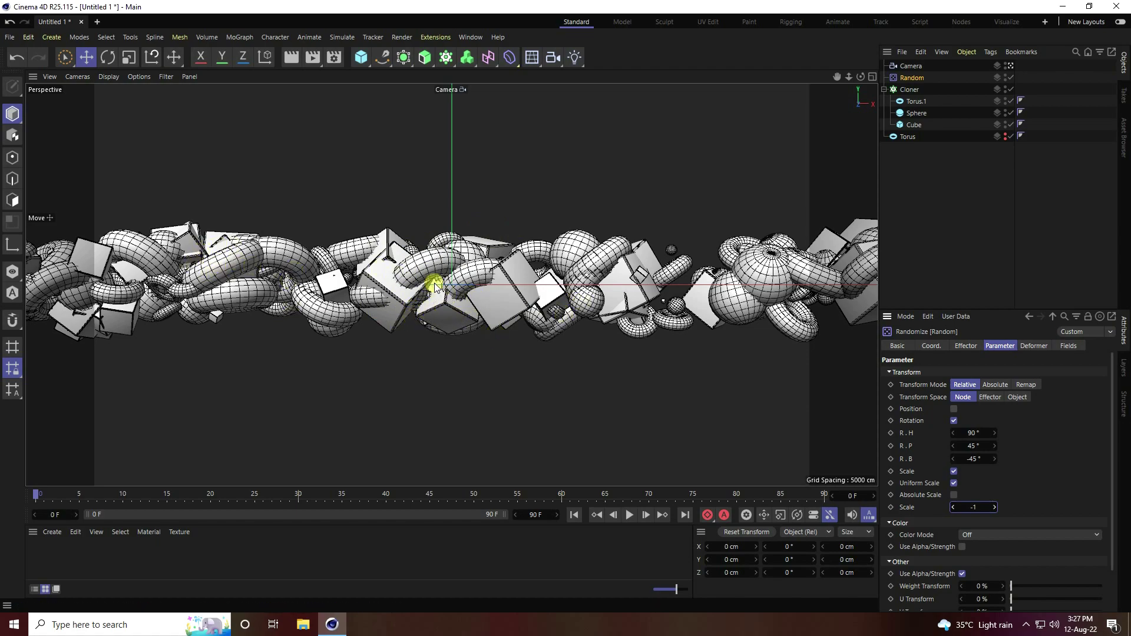
Step: Add a Plain effector to the Cloner
{"action": "left_click", "coordinate": [472, 322]}
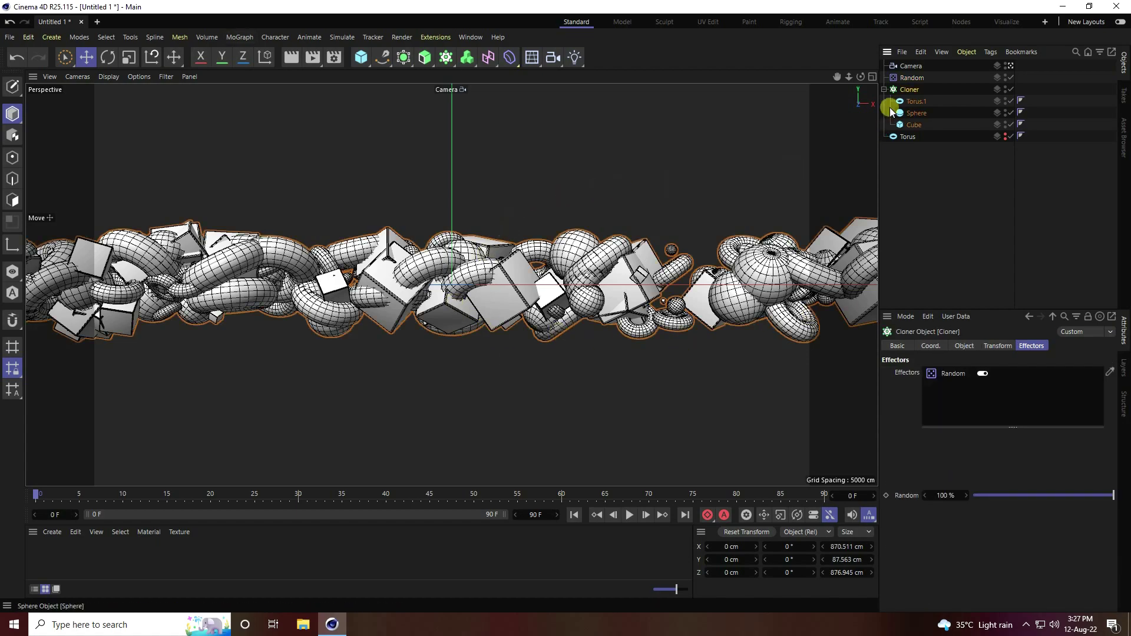
{"action": "left_click", "coordinate": [245, 35]}
{"action": "mouse_move", "coordinate": [331, 57]}
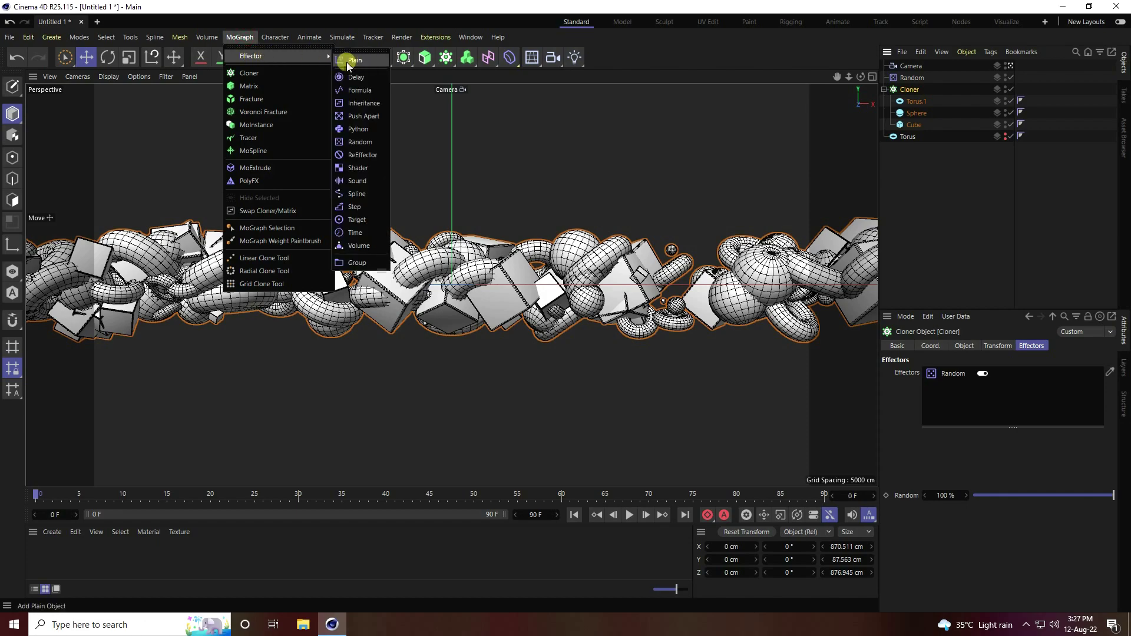
{"action": "left_click", "coordinate": [361, 60]}
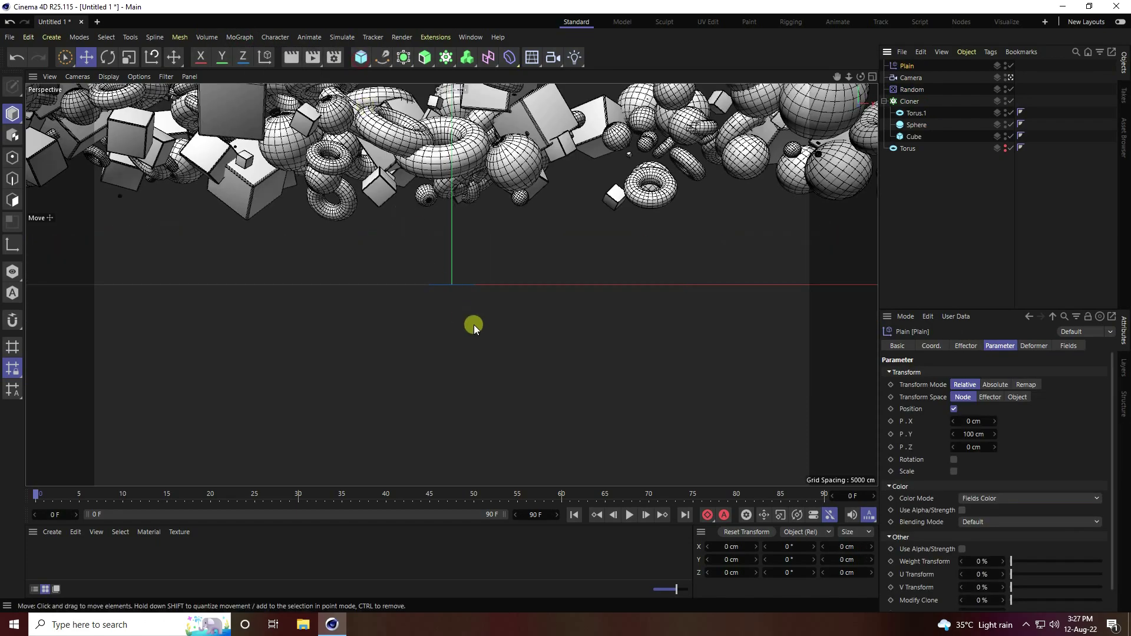
Step: Turn off the Plain effector's position and enable a uniform scale of -1
{"action": "left_click", "coordinate": [954, 409]}
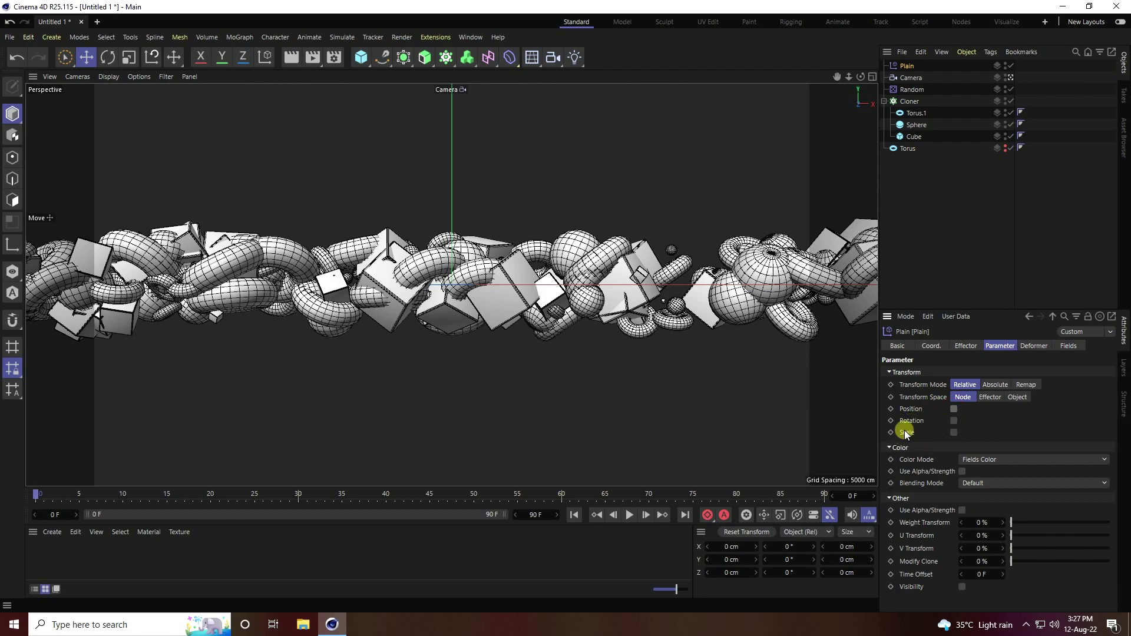
{"action": "left_click", "coordinate": [954, 433]}
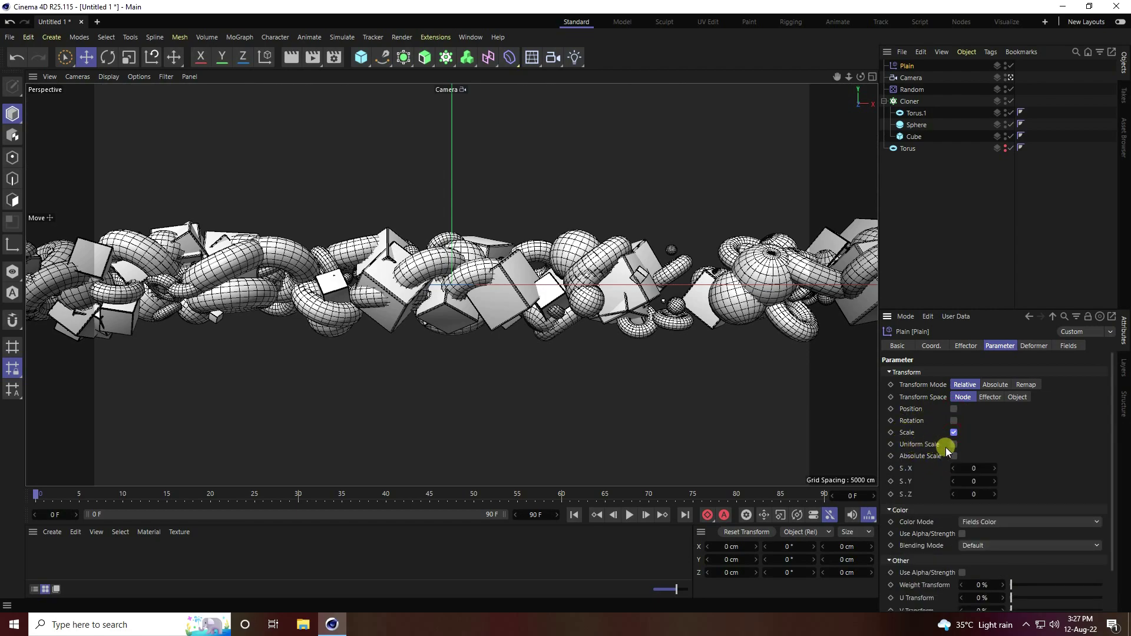
{"action": "left_click", "coordinate": [953, 444]}
{"action": "left_click", "coordinate": [976, 469]}
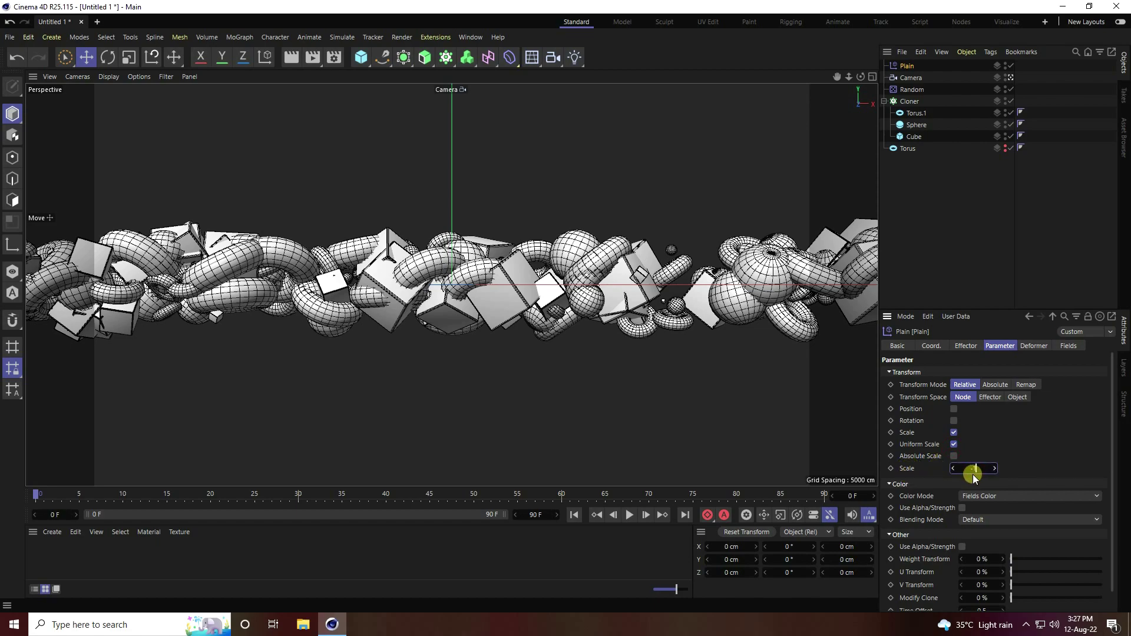
{"action": "type", "text": "1"}
{"action": "key", "text": "Return"}
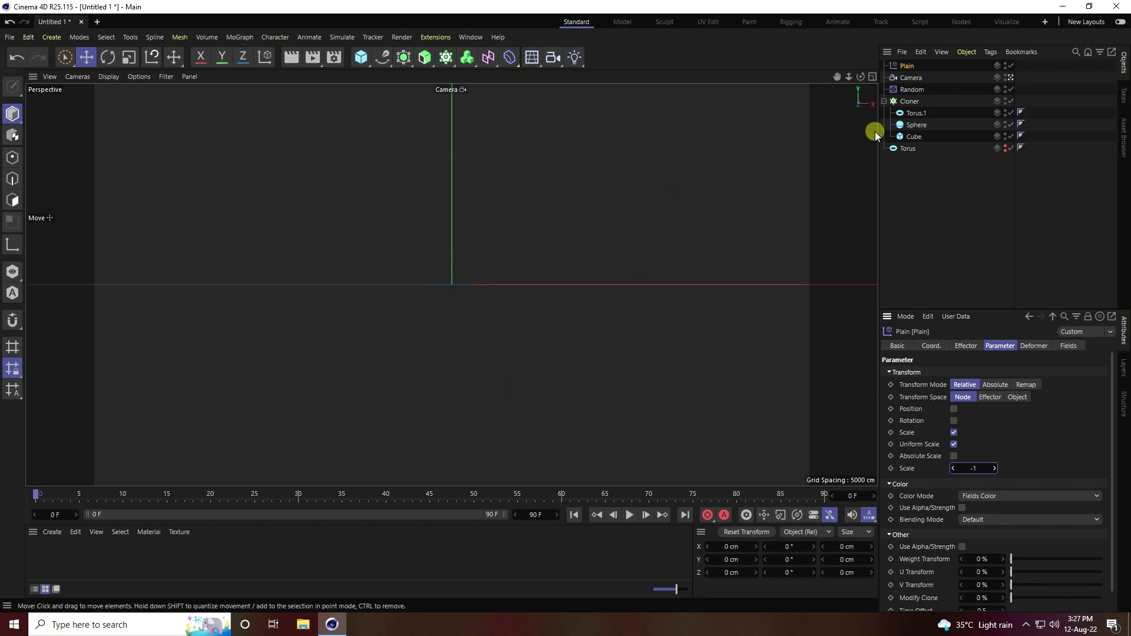
Step: Limit the Plain effector with a Spherical Field
{"action": "left_click", "coordinate": [1070, 347]}
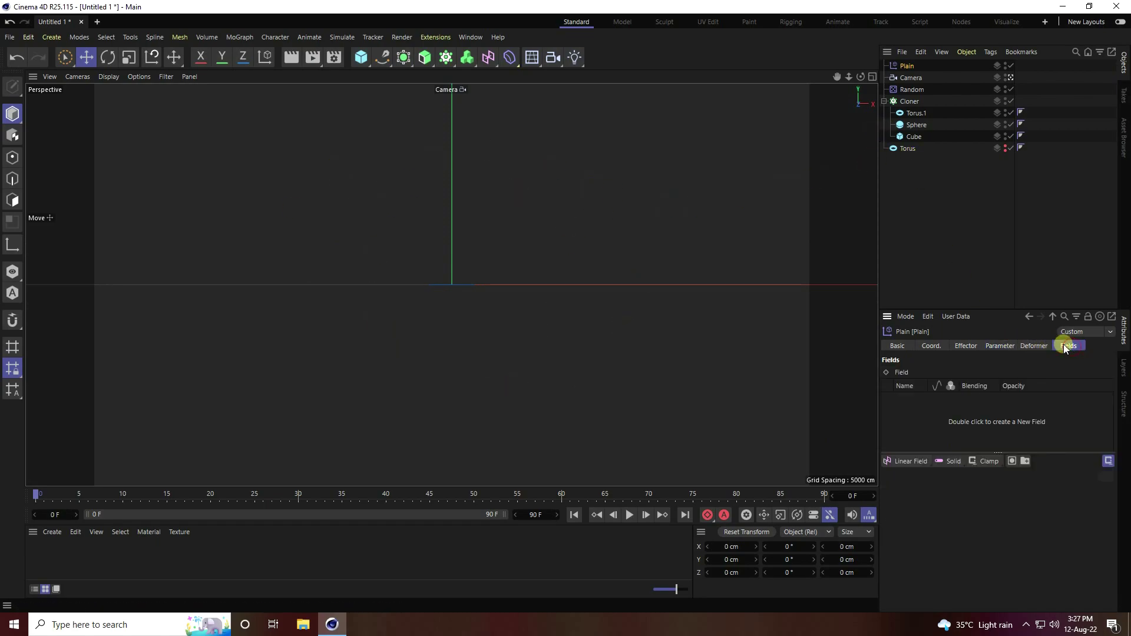
{"action": "left_click", "coordinate": [890, 462]}
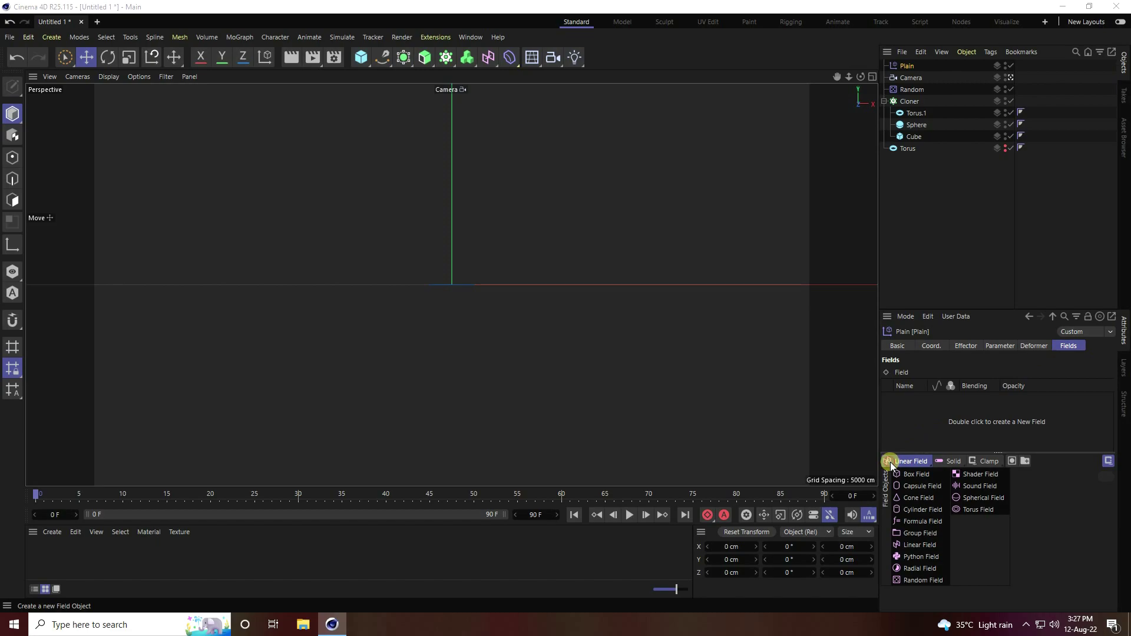
{"action": "left_click", "coordinate": [984, 499]}
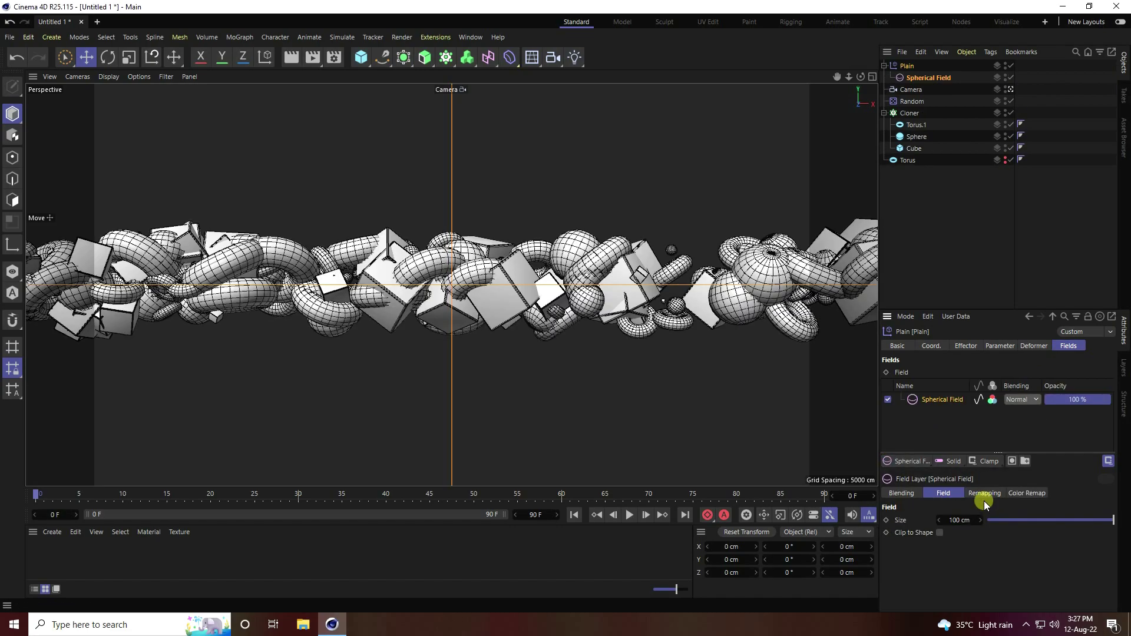
Step: Move the Spherical Field onto the ring in front of the camera, at a Z position of 400 cm
{"action": "middle_click", "coordinate": [557, 298]}
{"action": "middle_click", "coordinate": [565, 193]}
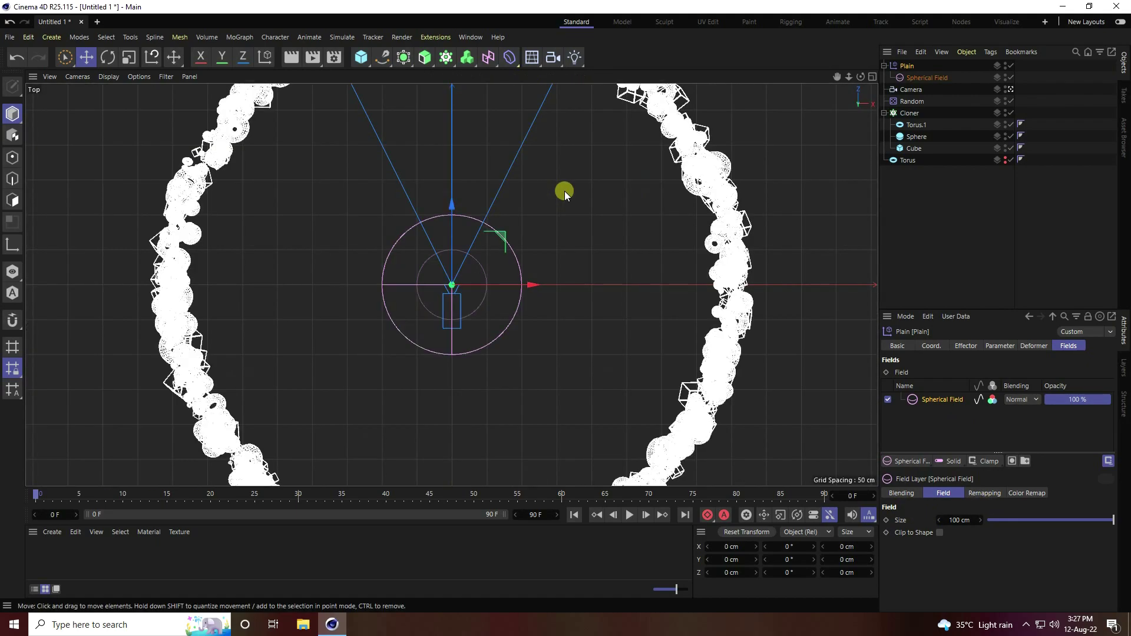
{"action": "scroll", "coordinate": [471, 354], "scroll_direction": "down", "scroll_amount": 3}
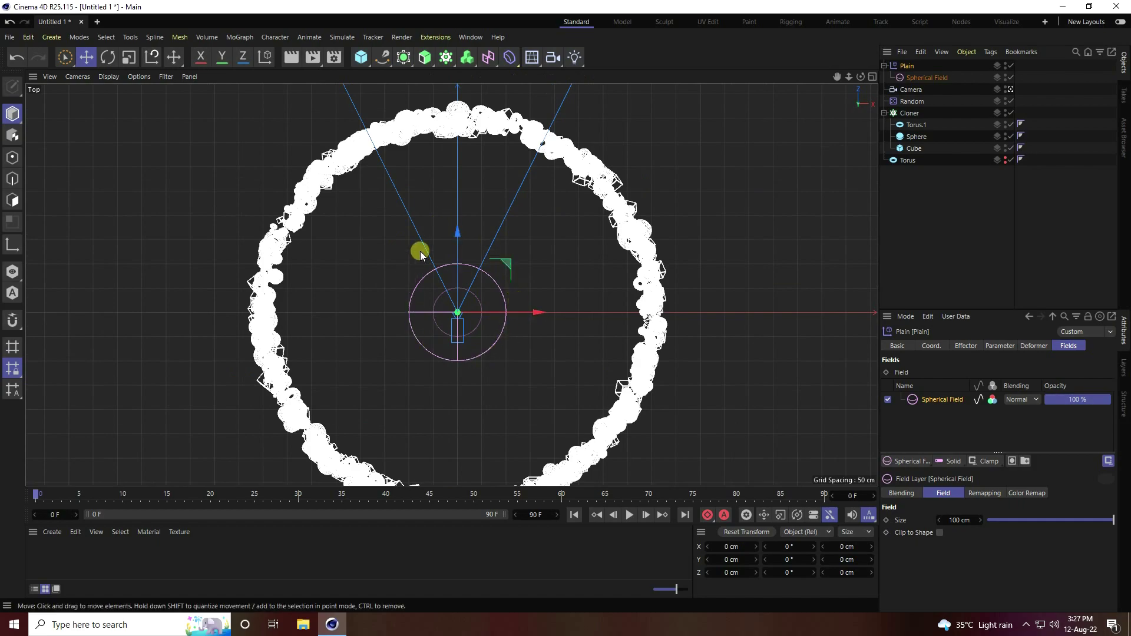
{"action": "left_click", "coordinate": [926, 77]}
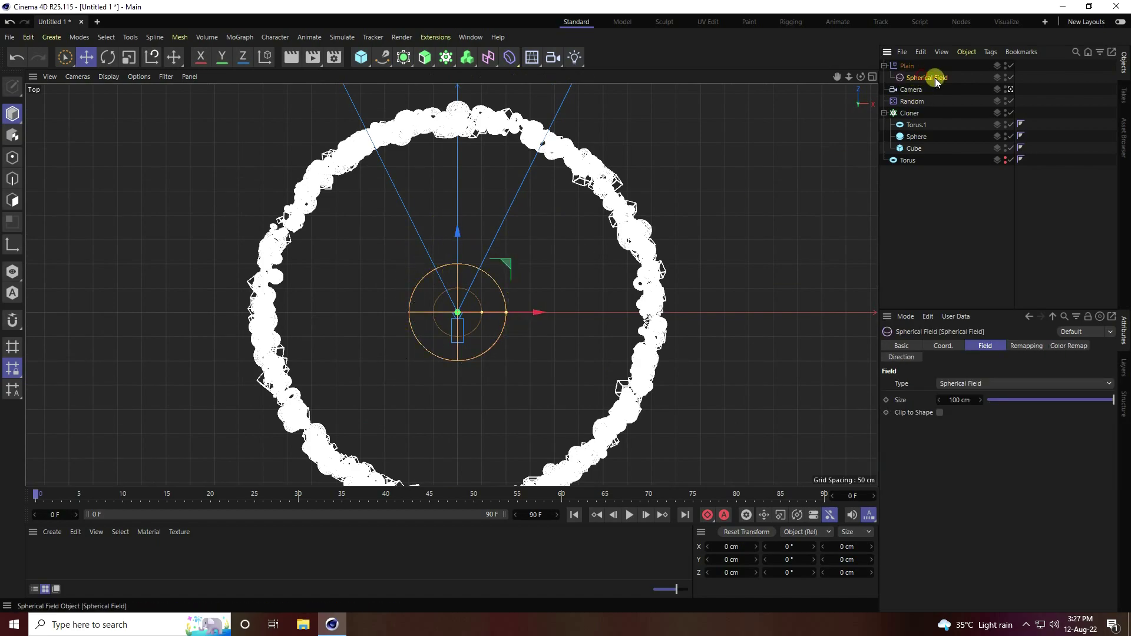
{"action": "scroll", "coordinate": [526, 361], "scroll_direction": "down", "scroll_amount": 2}
{"action": "left_click_drag", "start_coordinate": [486, 248], "coordinate": [490, 114]}
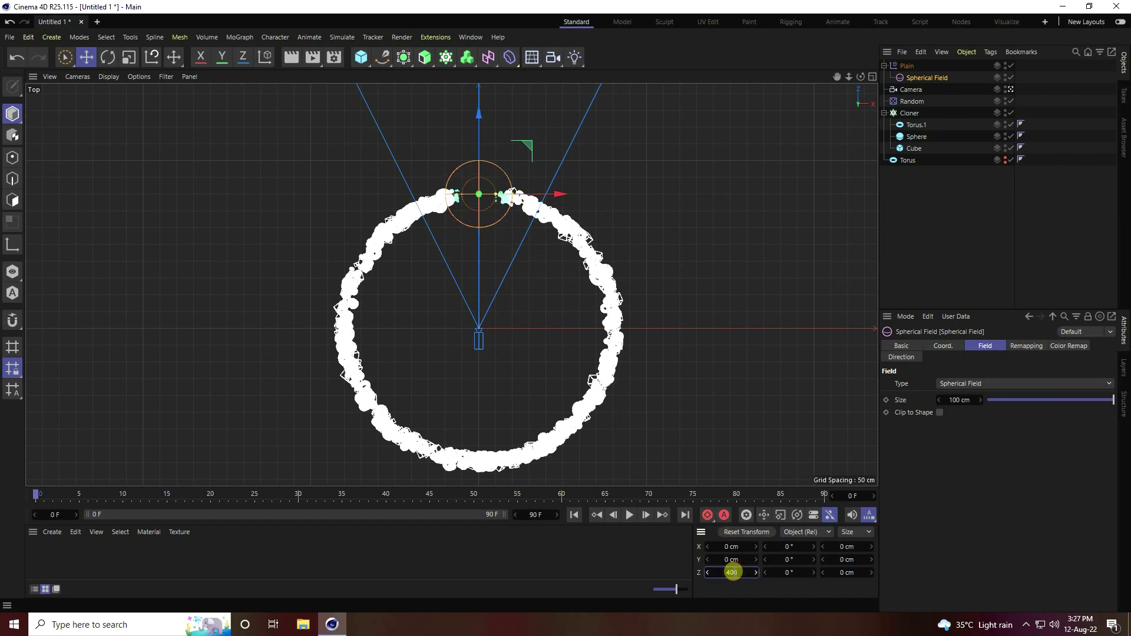
{"action": "middle_click", "coordinate": [488, 356]}
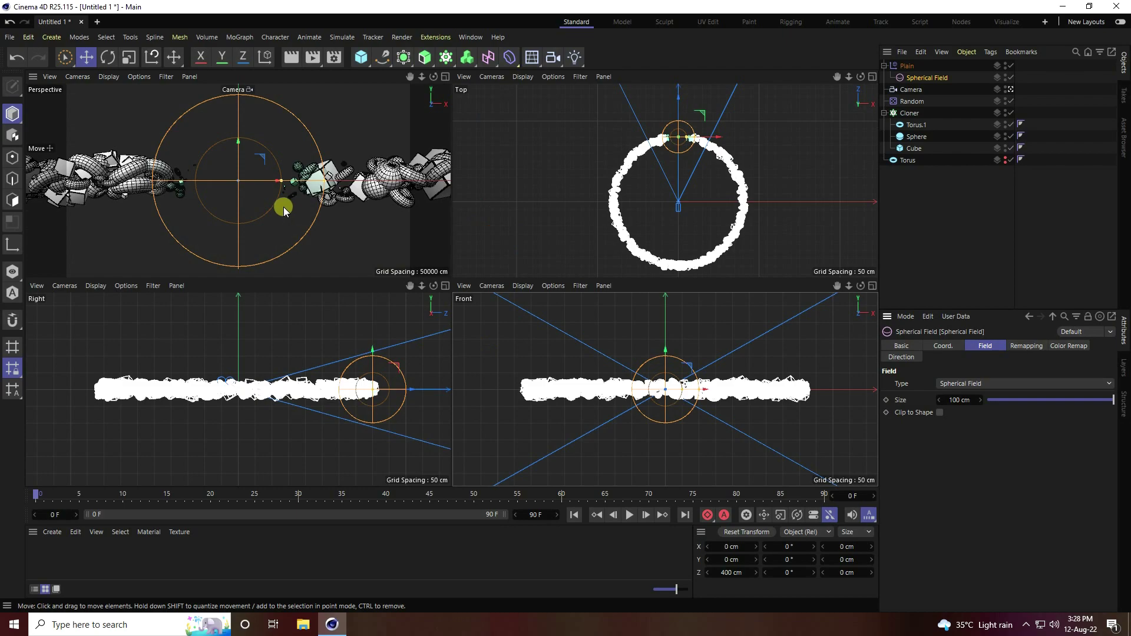
Step: Try shifting the Spherical Field sideways along the X axis in the camera view, and undo the move
{"action": "middle_click", "coordinate": [283, 207]}
{"action": "left_click_drag", "start_coordinate": [526, 282], "coordinate": [570, 288]}
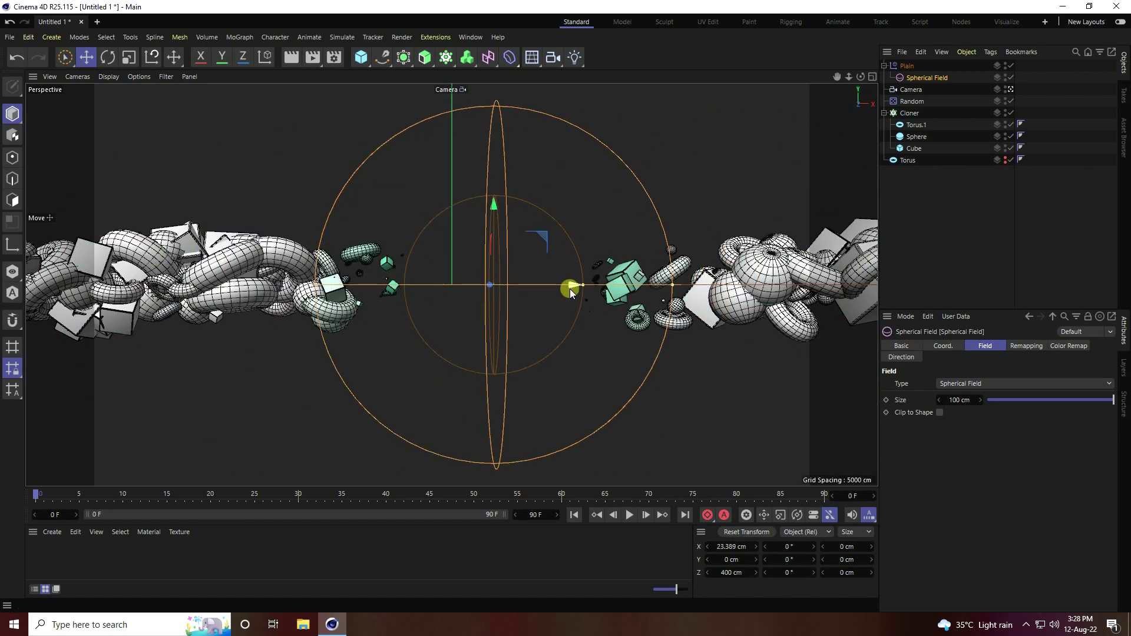
{"action": "key", "text": "ctrl+z"}
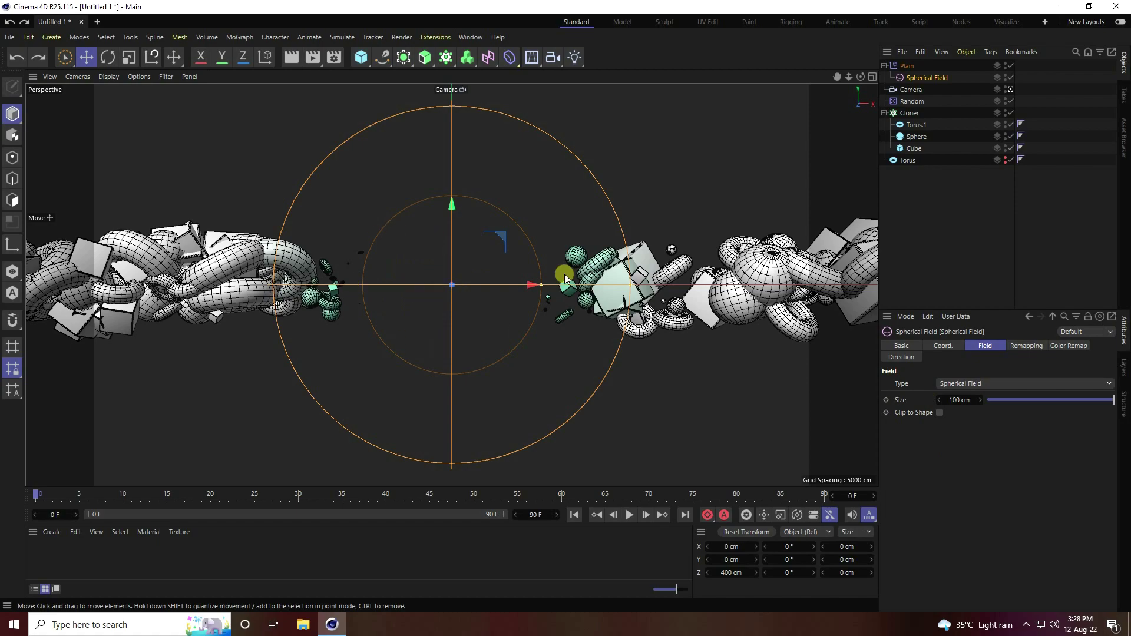
Step: Toggle Invert in the Spherical Field's remapping on and off to compare its effect on the clones
{"action": "left_click", "coordinate": [1024, 347]}
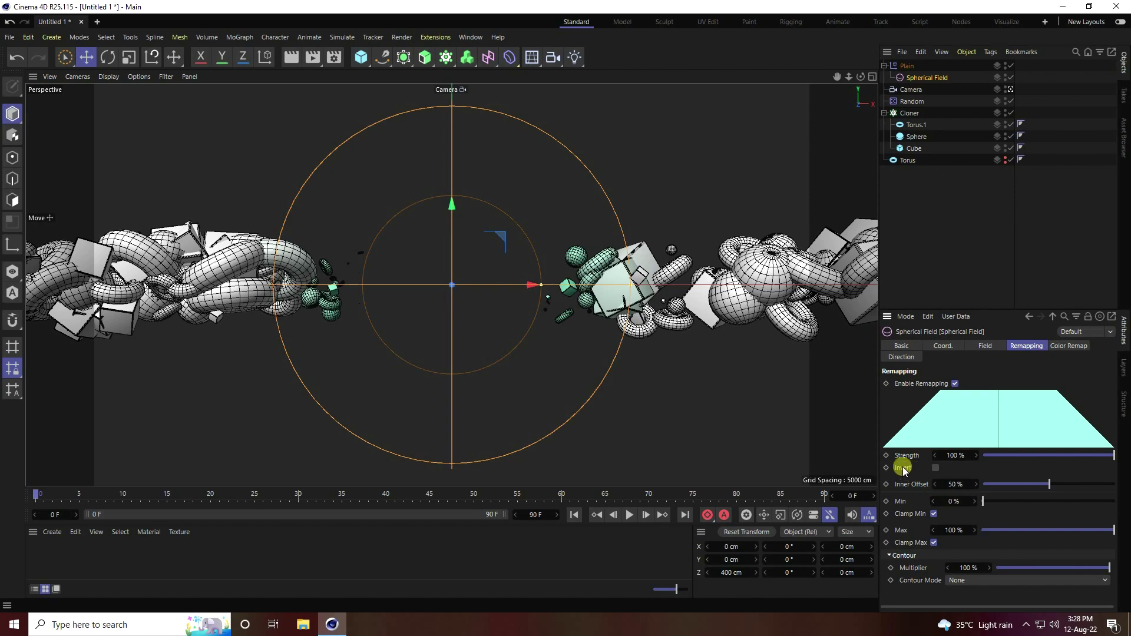
{"action": "left_click", "coordinate": [935, 468]}
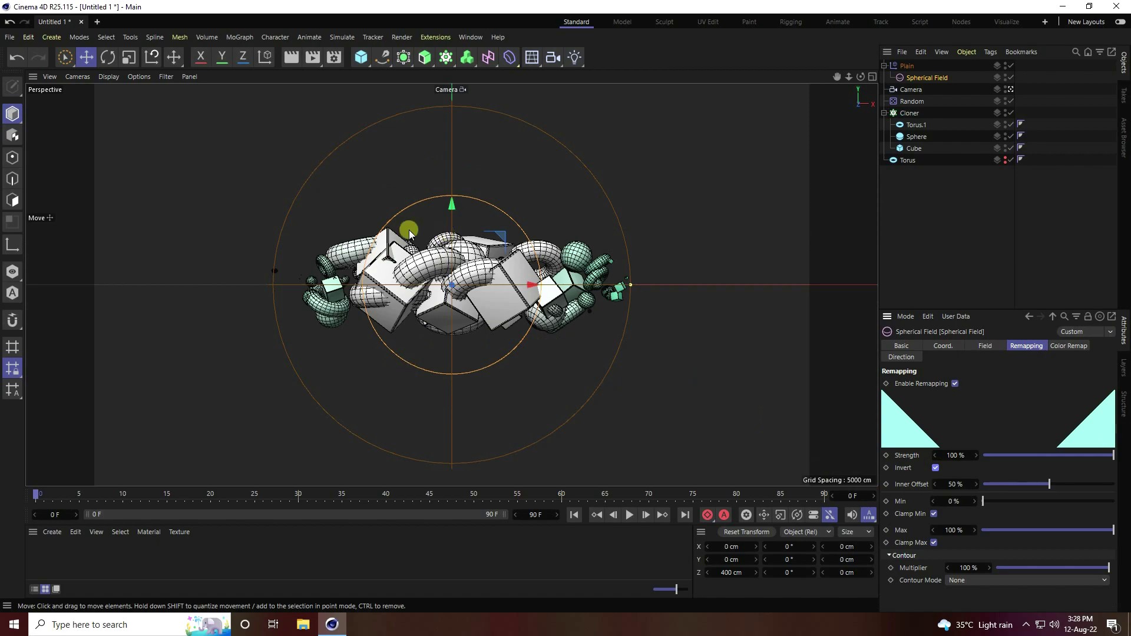
{"action": "left_click", "coordinate": [936, 469]}
{"action": "left_click", "coordinate": [936, 469]}
{"action": "left_click", "coordinate": [936, 469]}
{"action": "left_click", "coordinate": [936, 469]}
{"action": "left_click", "coordinate": [936, 469]}
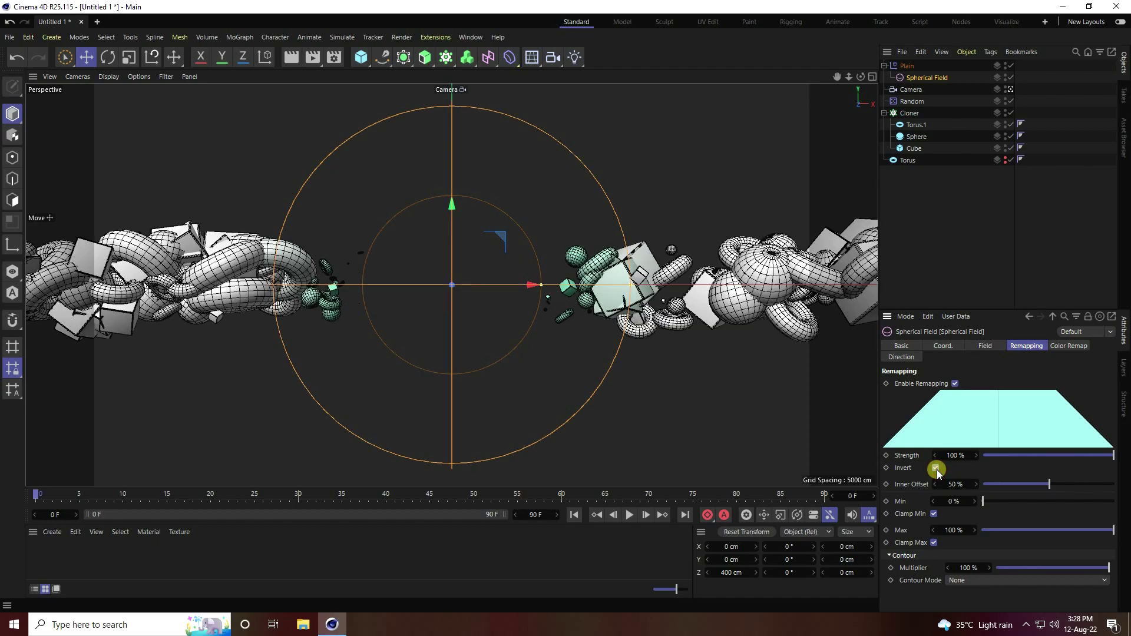
{"action": "left_click", "coordinate": [936, 469]}
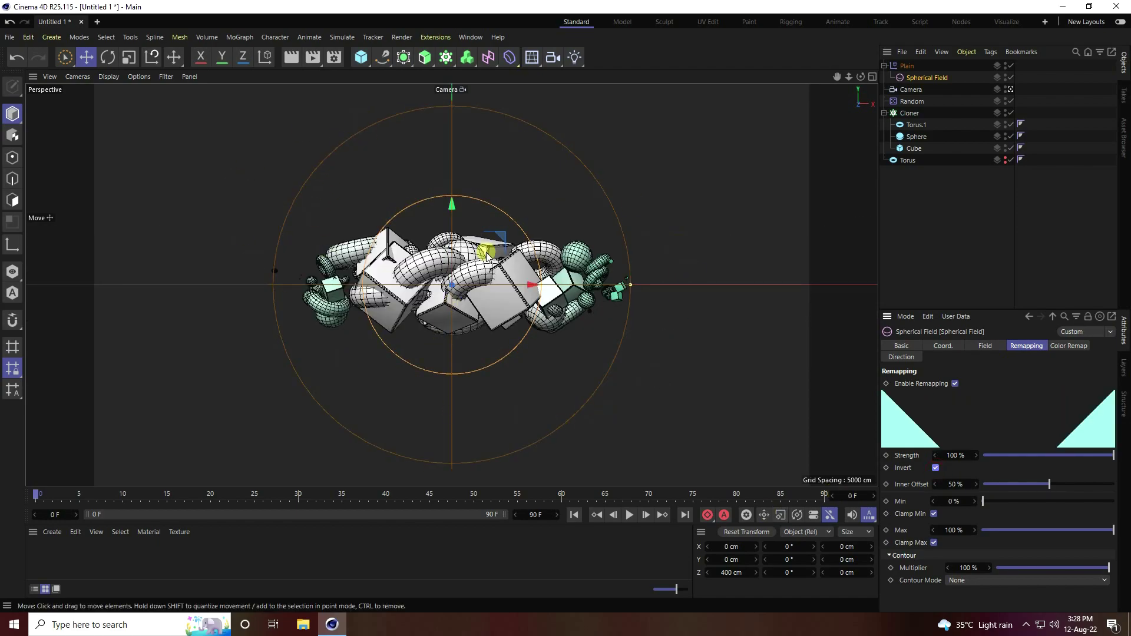
Step: Leave the scene camera's view for the default camera and disable Invert in the Spherical Field's remapping
{"action": "middle_click", "coordinate": [507, 255]}
{"action": "middle_click", "coordinate": [299, 155]}
{"action": "middle_click", "coordinate": [407, 235]}
{"action": "middle_click", "coordinate": [390, 224]}
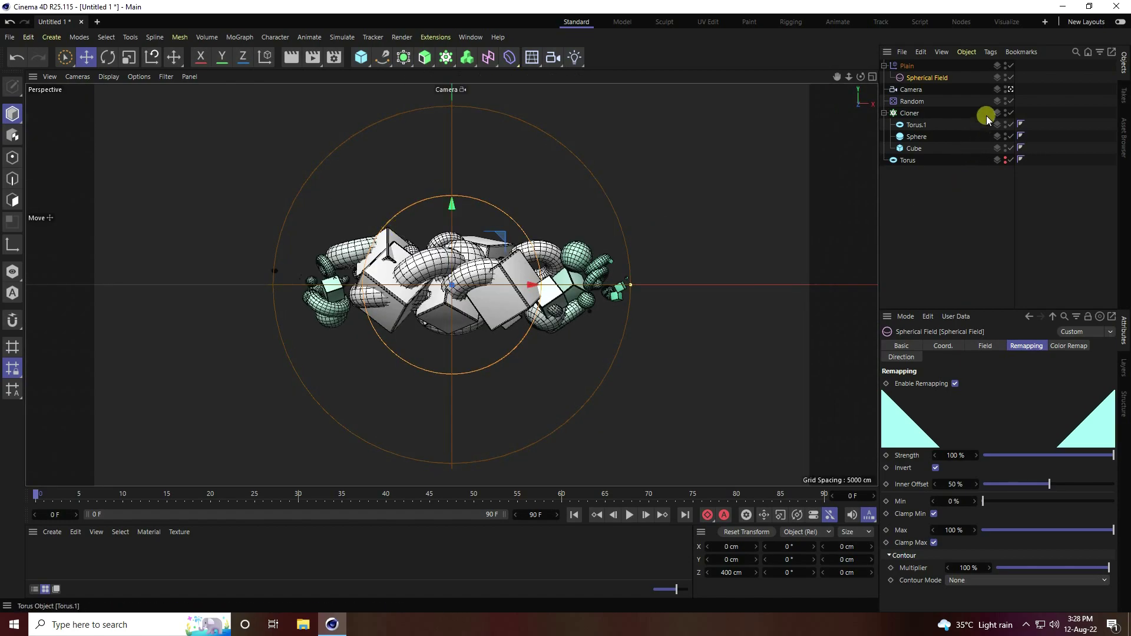
{"action": "left_click", "coordinate": [1011, 90]}
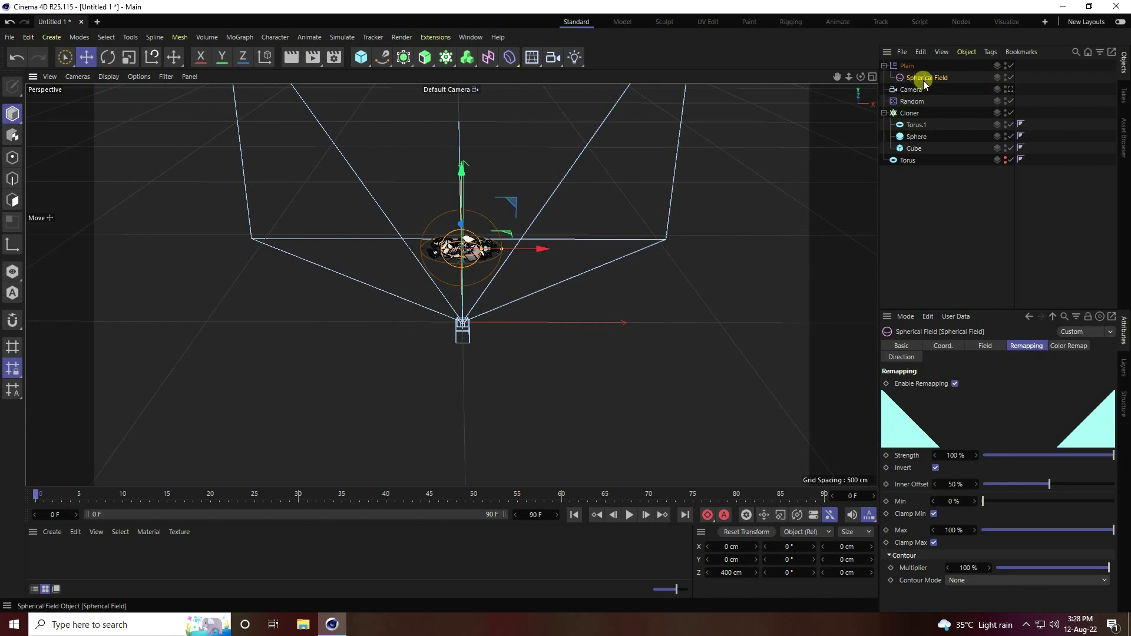
{"action": "left_click", "coordinate": [935, 468]}
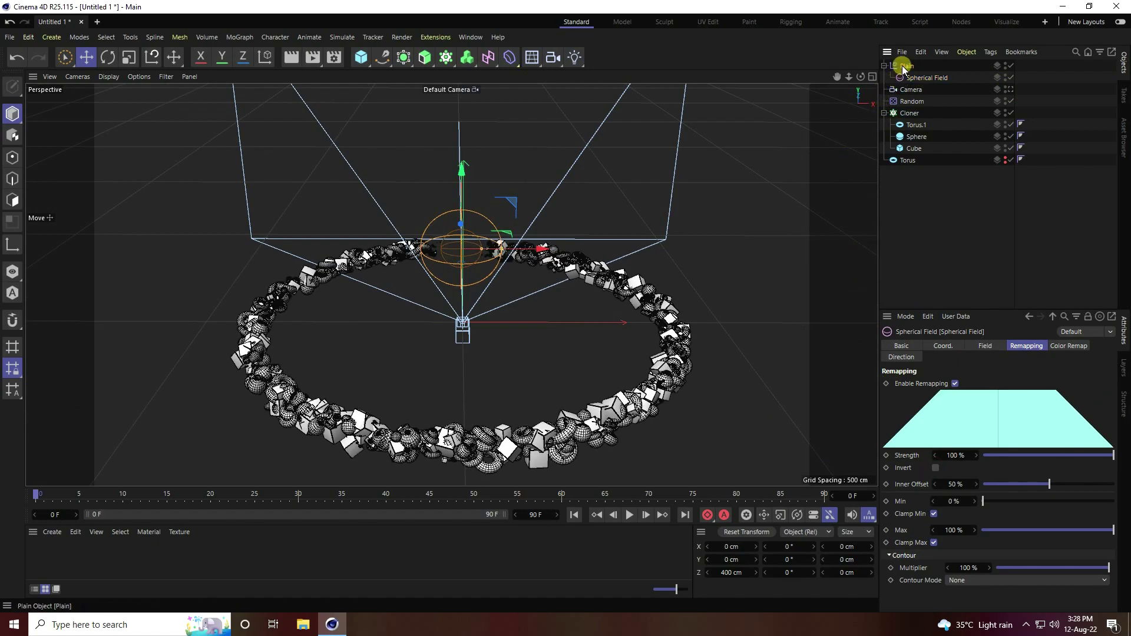
Step: Display the Plain effector's coordinates with the ring seen from the top, and set the project's end frame to 1000
{"action": "left_click", "coordinate": [903, 66]}
{"action": "middle_click", "coordinate": [858, 92]}
{"action": "middle_click", "coordinate": [550, 240]}
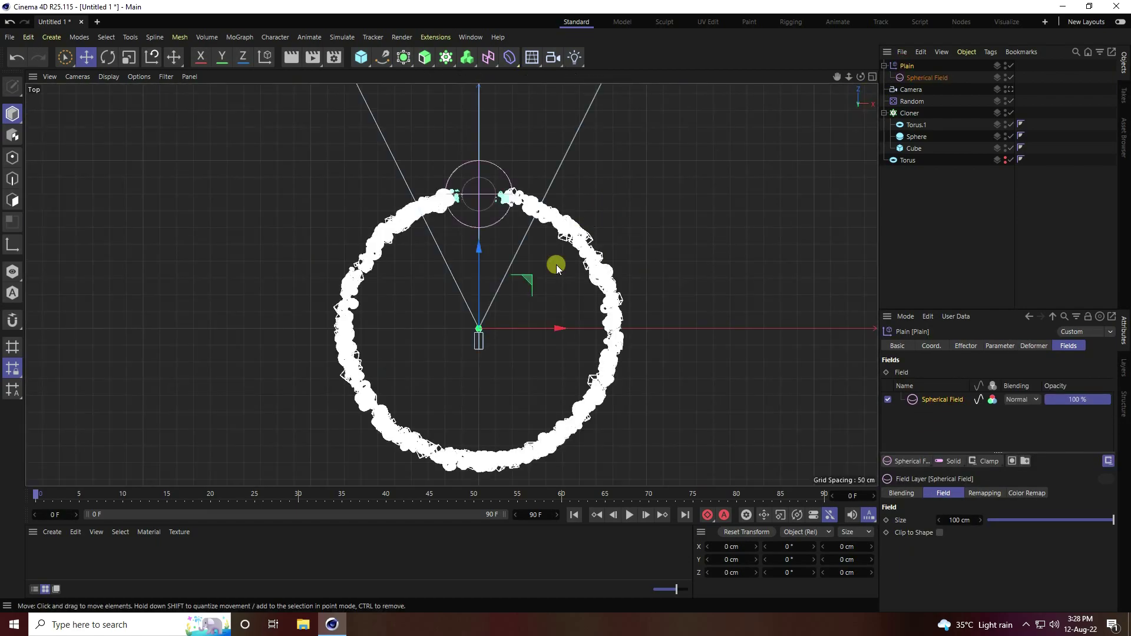
{"action": "scroll", "coordinate": [474, 315], "scroll_direction": "up", "scroll_amount": 3}
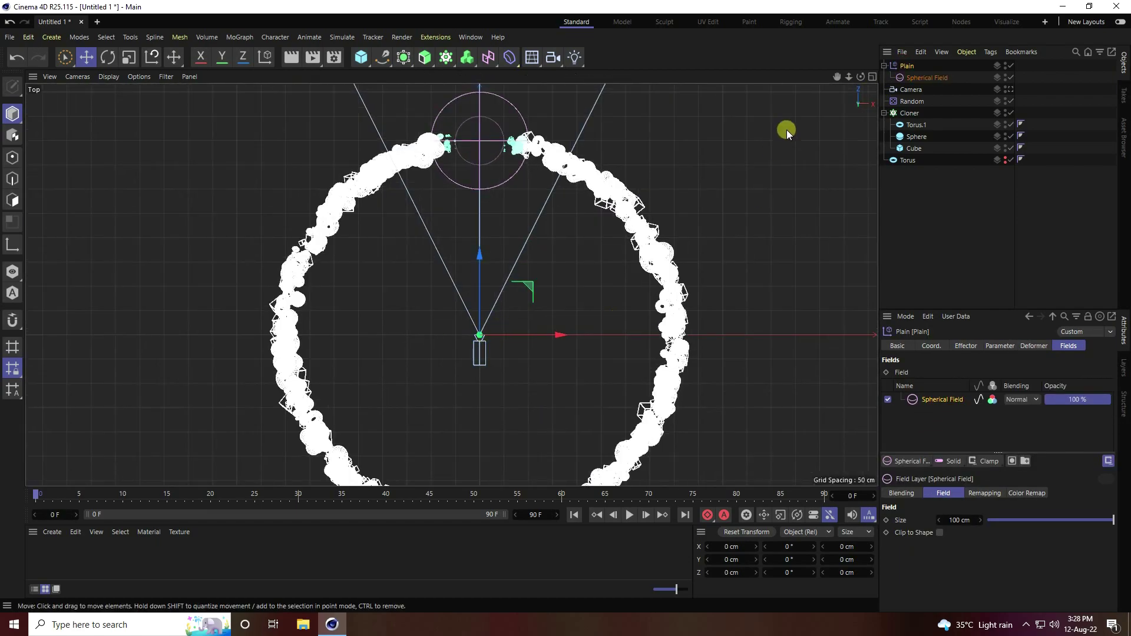
{"action": "scroll", "coordinate": [490, 352], "scroll_direction": "up", "scroll_amount": 5}
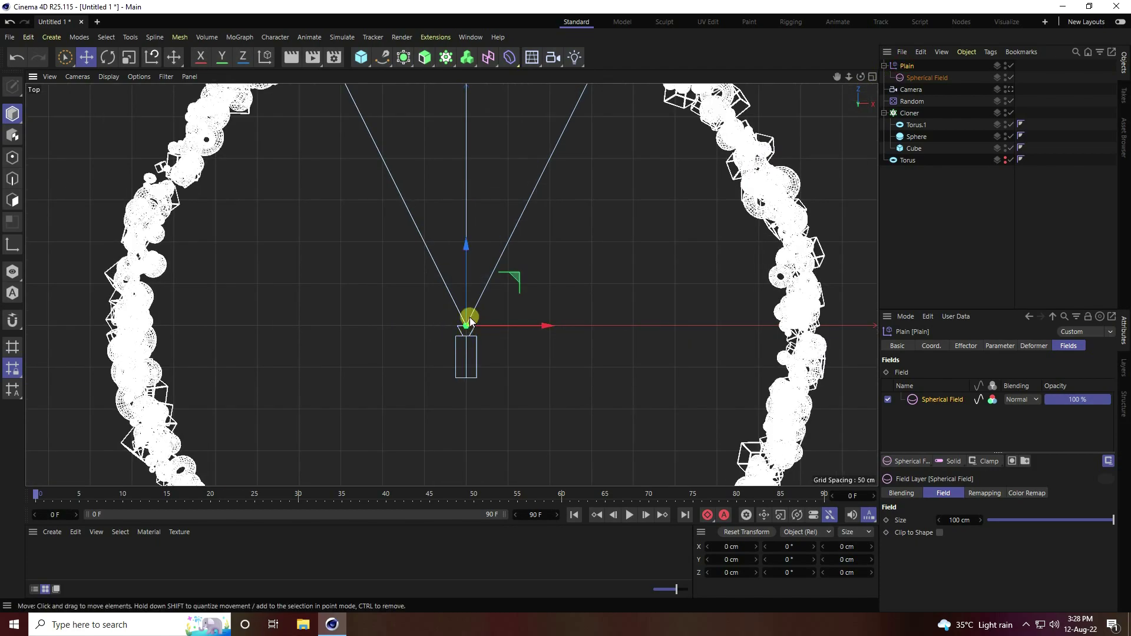
{"action": "scroll", "coordinate": [461, 344], "scroll_direction": "down", "scroll_amount": 4}
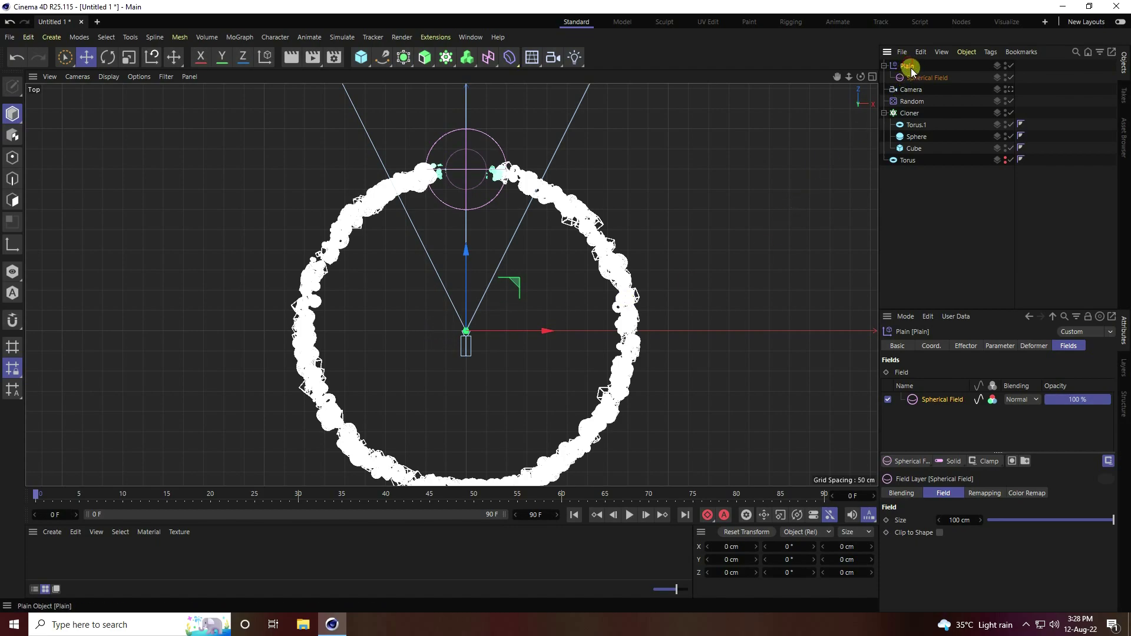
{"action": "left_click", "coordinate": [931, 346]}
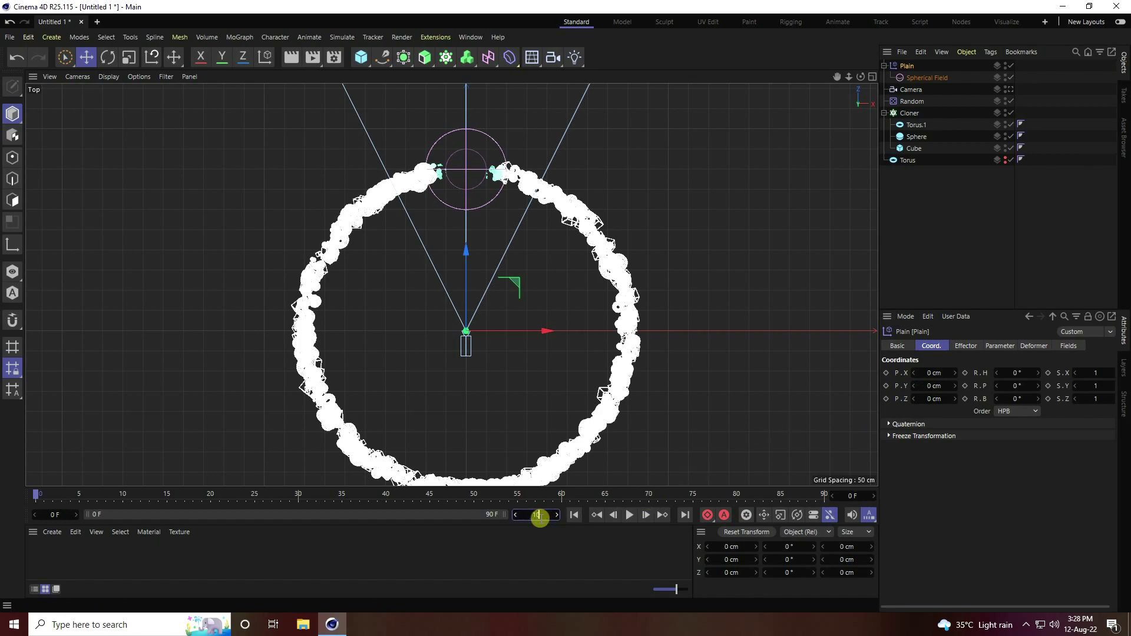
{"action": "key", "text": "Return"}
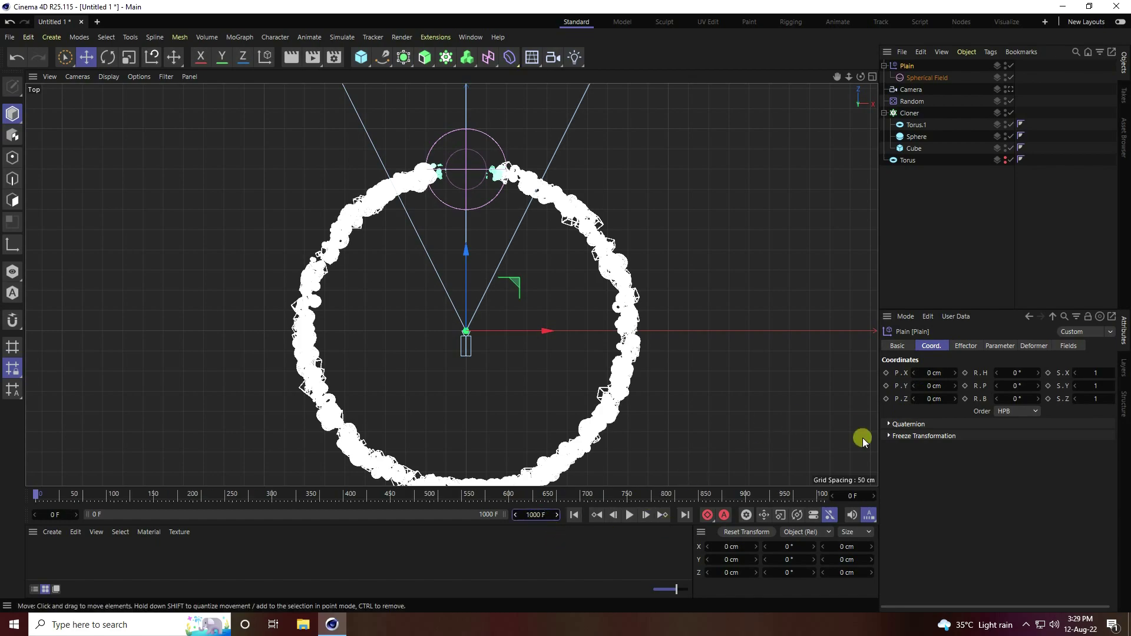
Step: Keyframe the Plain effector's heading rotation at 0° on frame 0 and at -90° on frame 1000
{"action": "mouse_move", "coordinate": [1027, 373]}
{"action": "left_mouse_down"}
{"action": "mouse_move", "coordinate": [1005, 373]}
{"action": "mouse_move", "coordinate": [1021, 373]}
{"action": "left_mouse_up"}
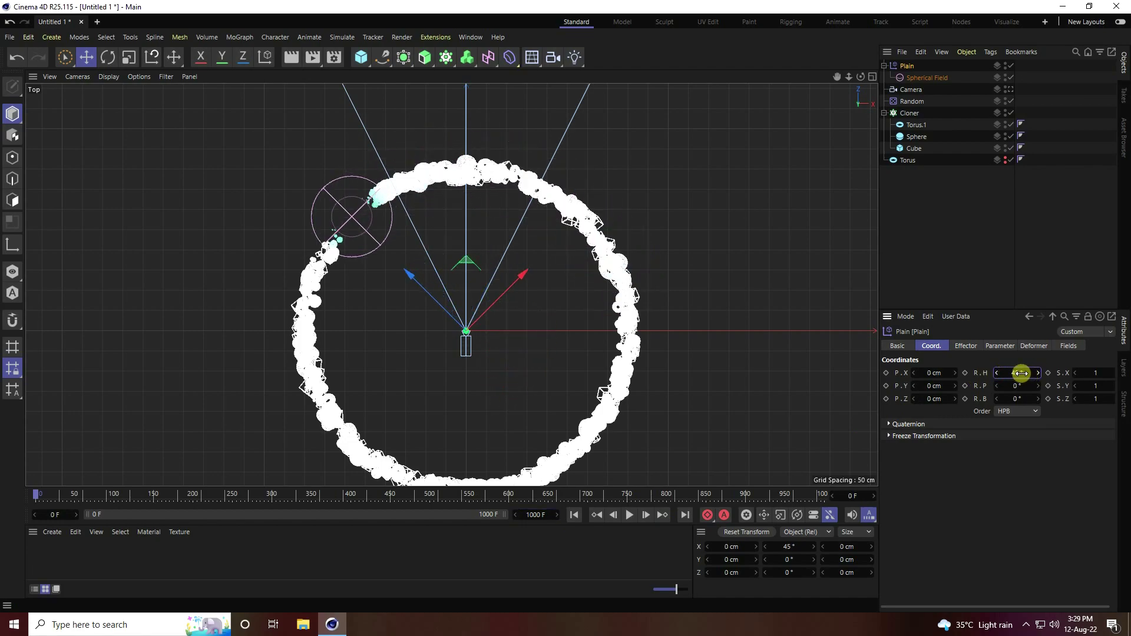
{"action": "key", "text": "ctrl+z"}
{"action": "left_click", "coordinate": [965, 373]}
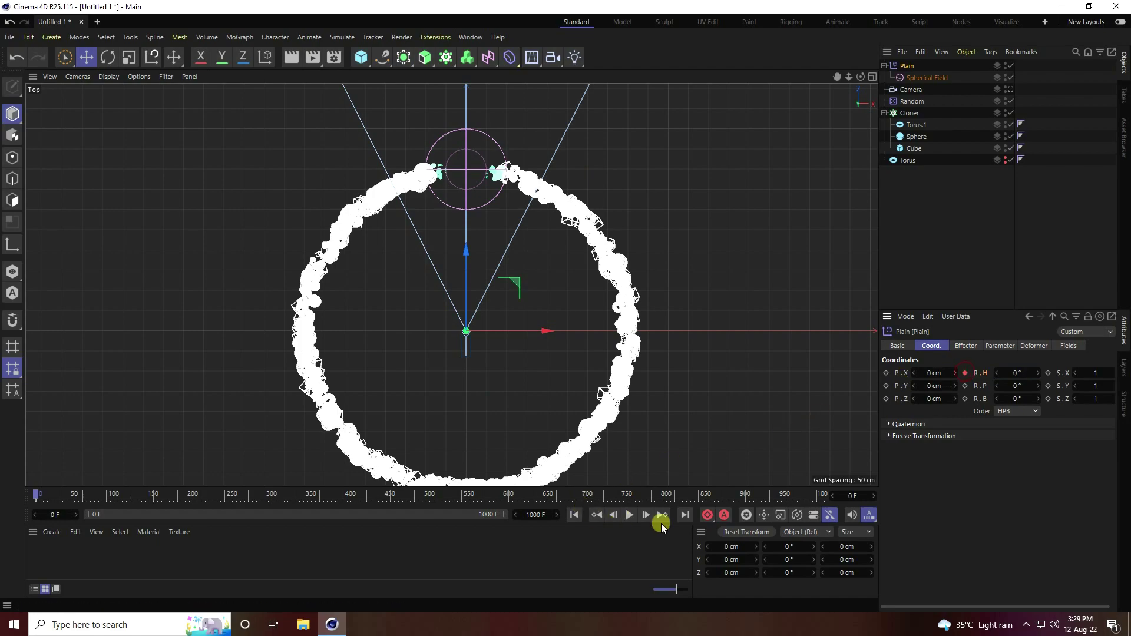
{"action": "left_click", "coordinate": [686, 515]}
{"action": "left_click", "coordinate": [1021, 372]}
{"action": "type", "text": "-90"}
{"action": "key", "text": "Return"}
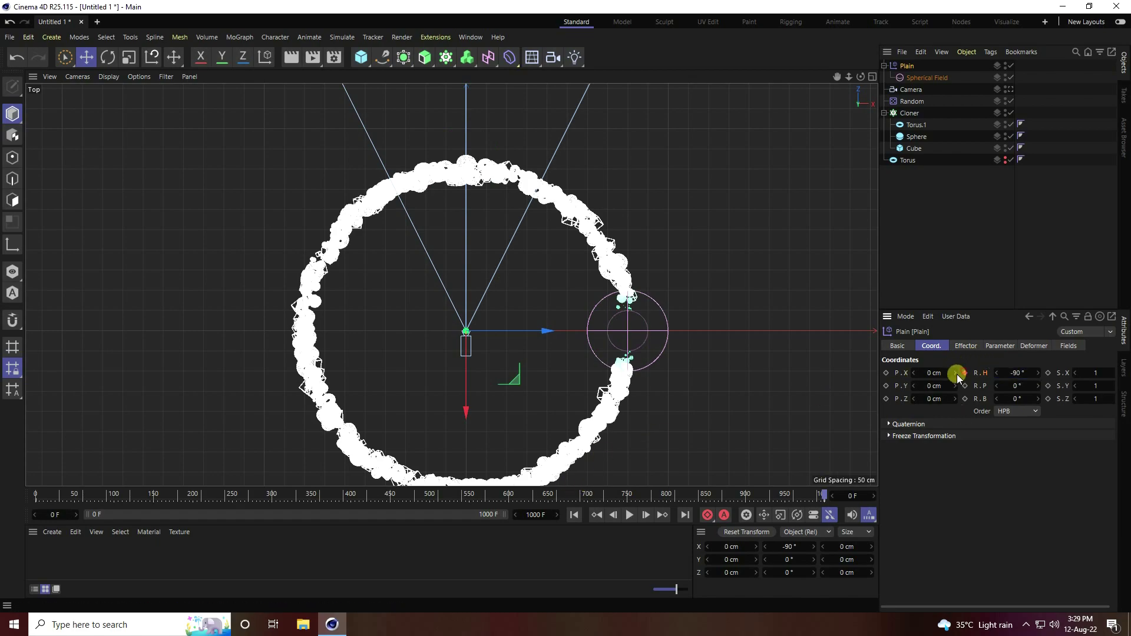
Step: Preview the rotating field animation from frame 0 in the perspective view and rewind to the start
{"action": "middle_click", "coordinate": [468, 320]}
{"action": "middle_click", "coordinate": [289, 179]}
{"action": "scroll", "coordinate": [579, 224], "scroll_direction": "up", "scroll_amount": 3}
{"action": "scroll", "coordinate": [578, 224], "scroll_direction": "up", "scroll_amount": 2}
{"action": "left_click", "coordinate": [574, 515]}
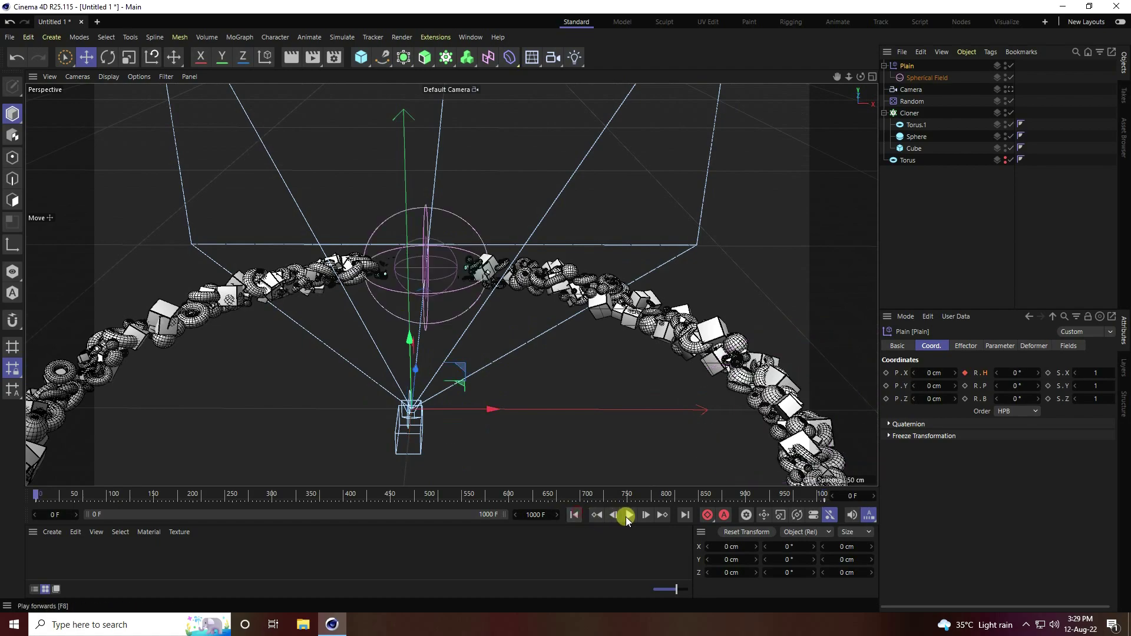
{"action": "scroll", "coordinate": [472, 245], "scroll_direction": "up", "scroll_amount": 4}
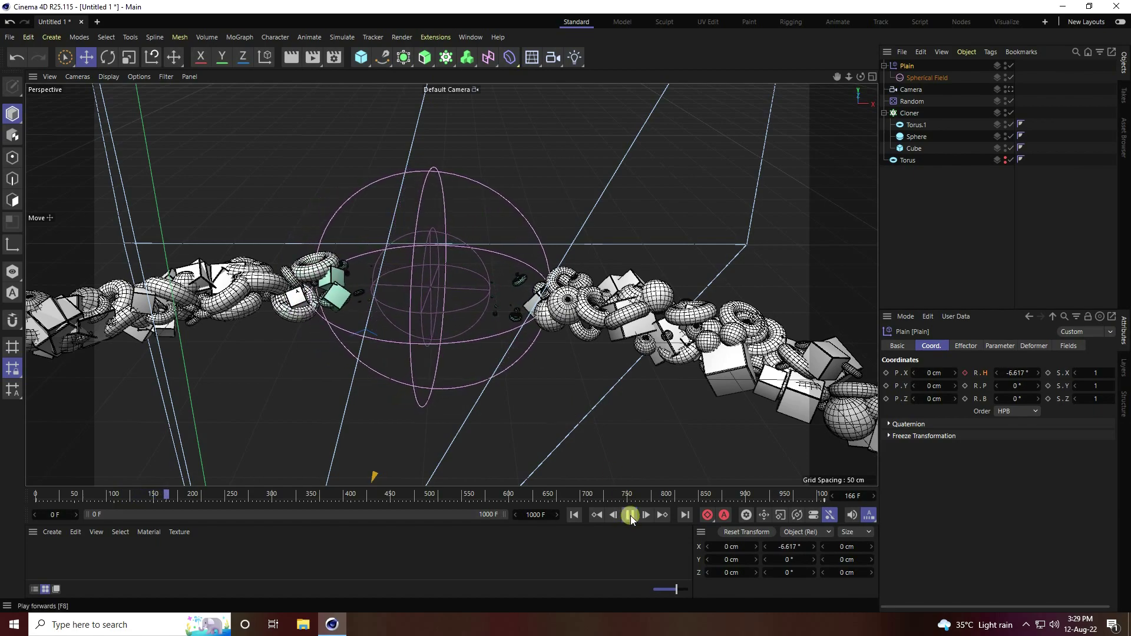
{"action": "left_click", "coordinate": [630, 516]}
{"action": "left_click", "coordinate": [574, 515]}
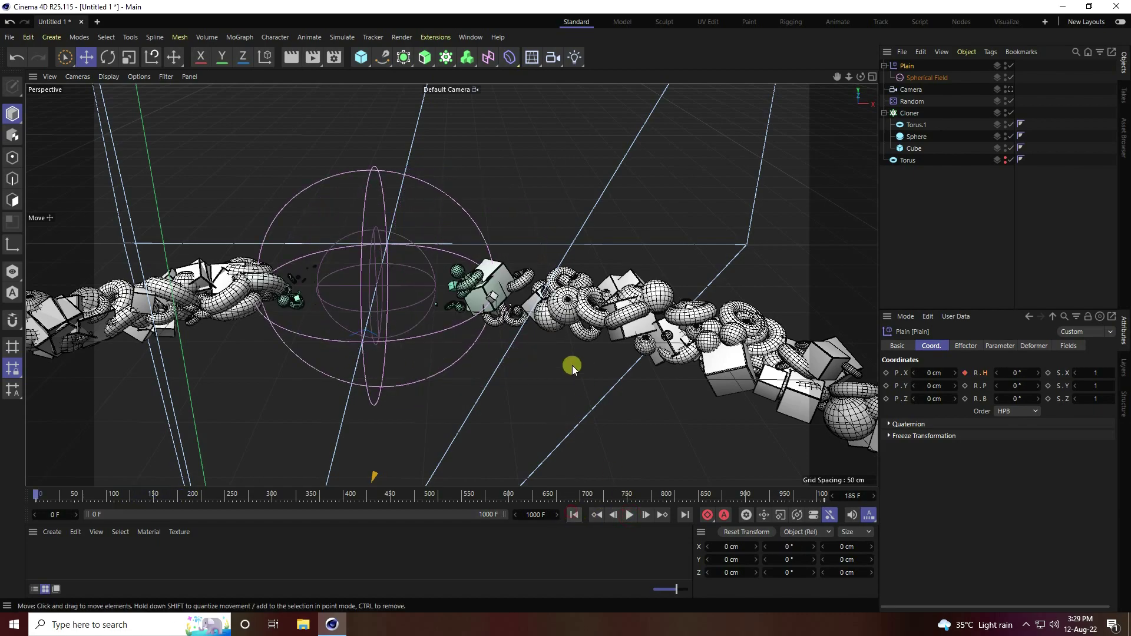
Step: Change both heading keyframes of the Plain effector to linear interpolation in the F-Curve timeline, and close it
{"action": "left_click", "coordinate": [915, 78]}
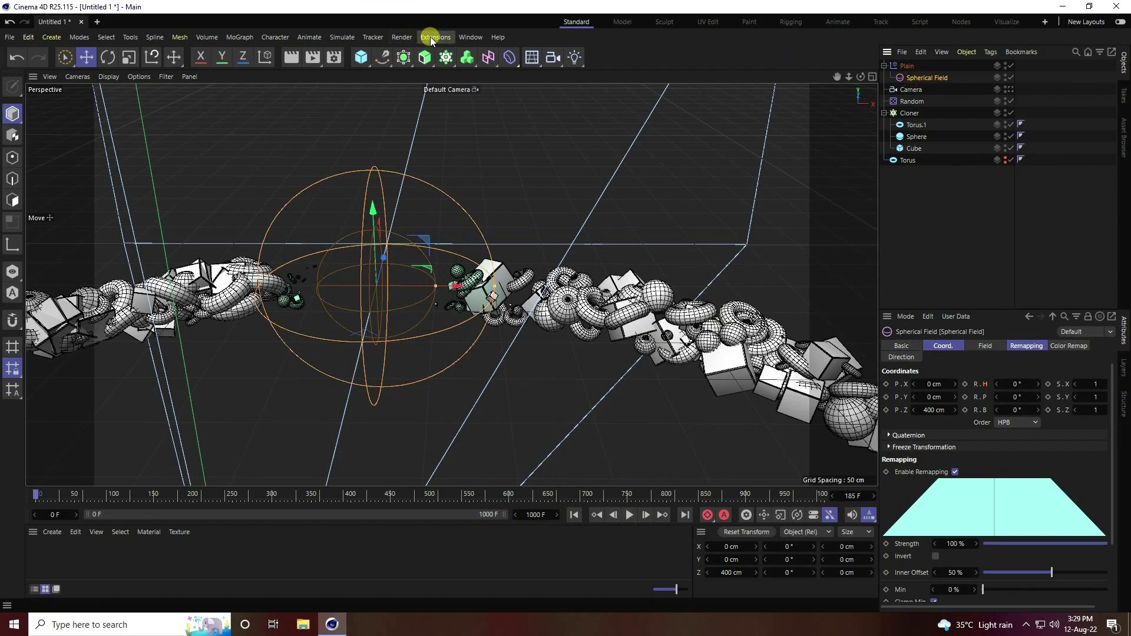
{"action": "left_click", "coordinate": [906, 67]}
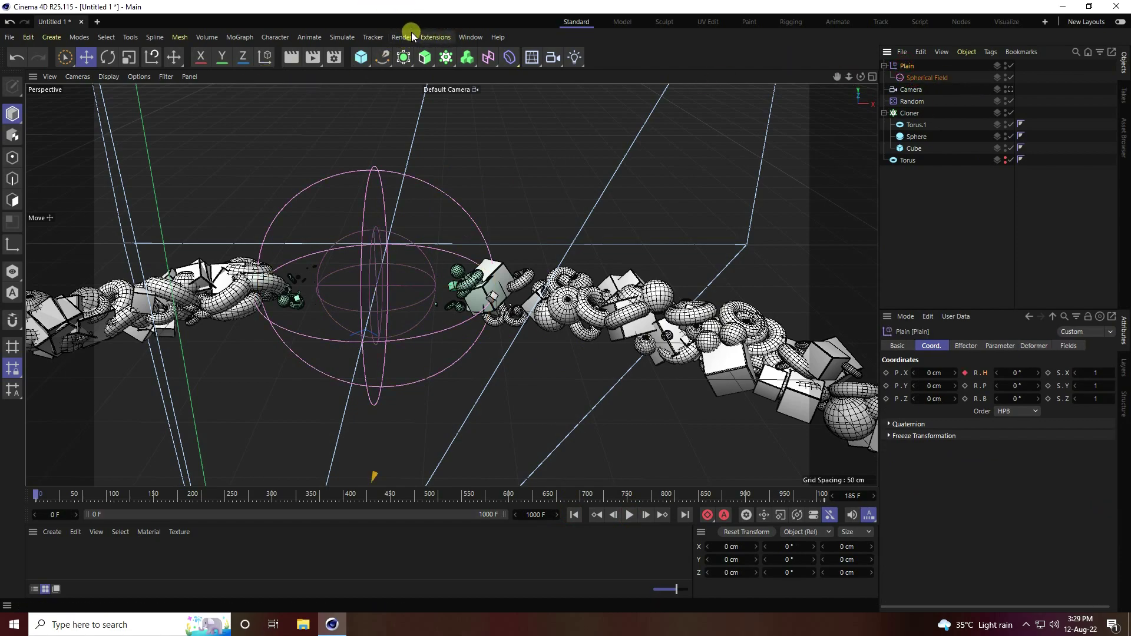
{"action": "left_click", "coordinate": [470, 36]}
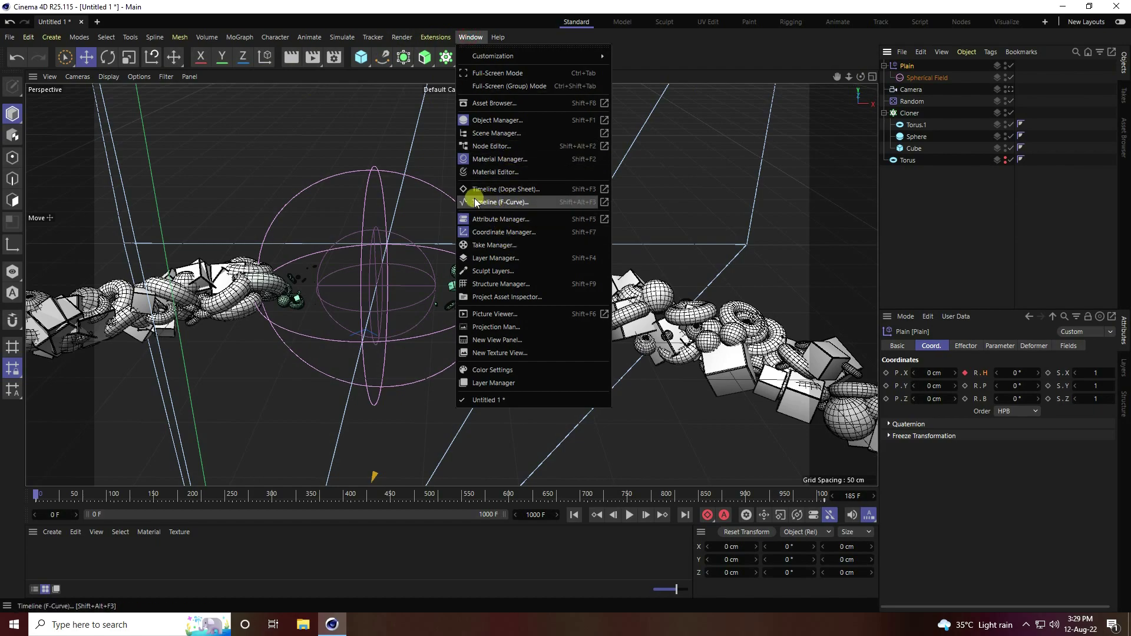
{"action": "left_click", "coordinate": [518, 202]}
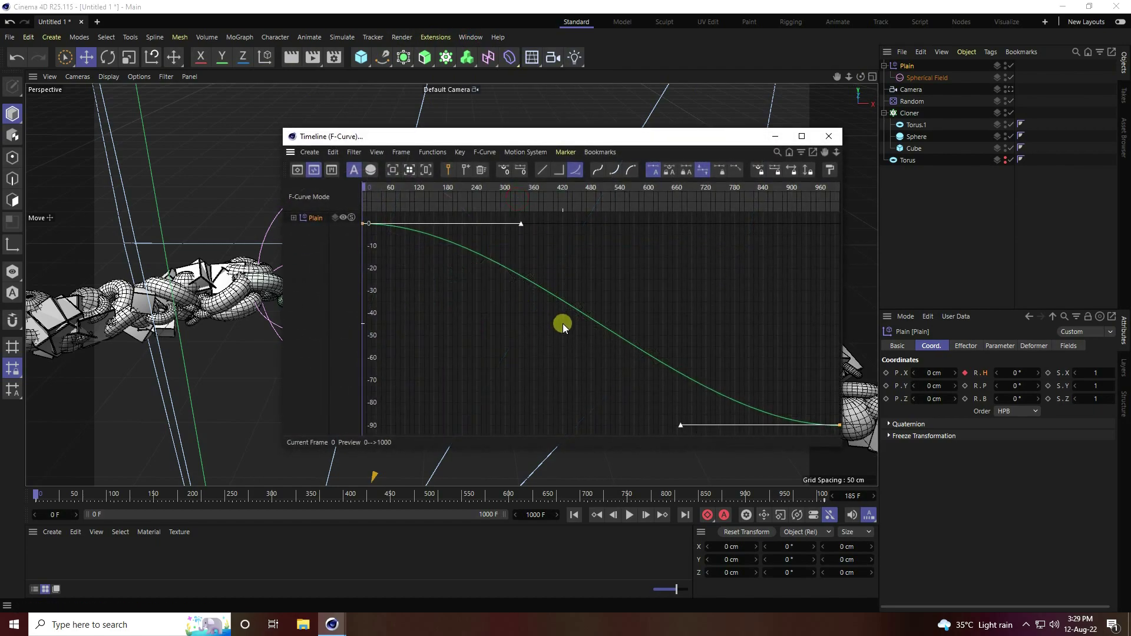
{"action": "key", "text": "h"}
{"action": "left_click_drag", "start_coordinate": [419, 227], "coordinate": [822, 429]}
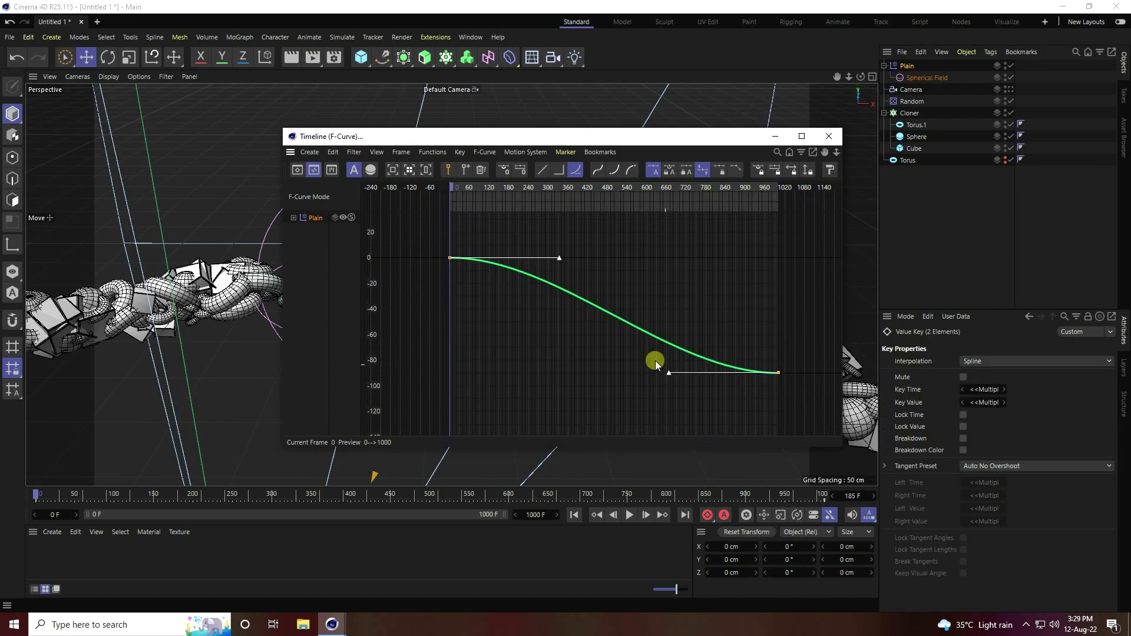
{"action": "left_click", "coordinate": [539, 172]}
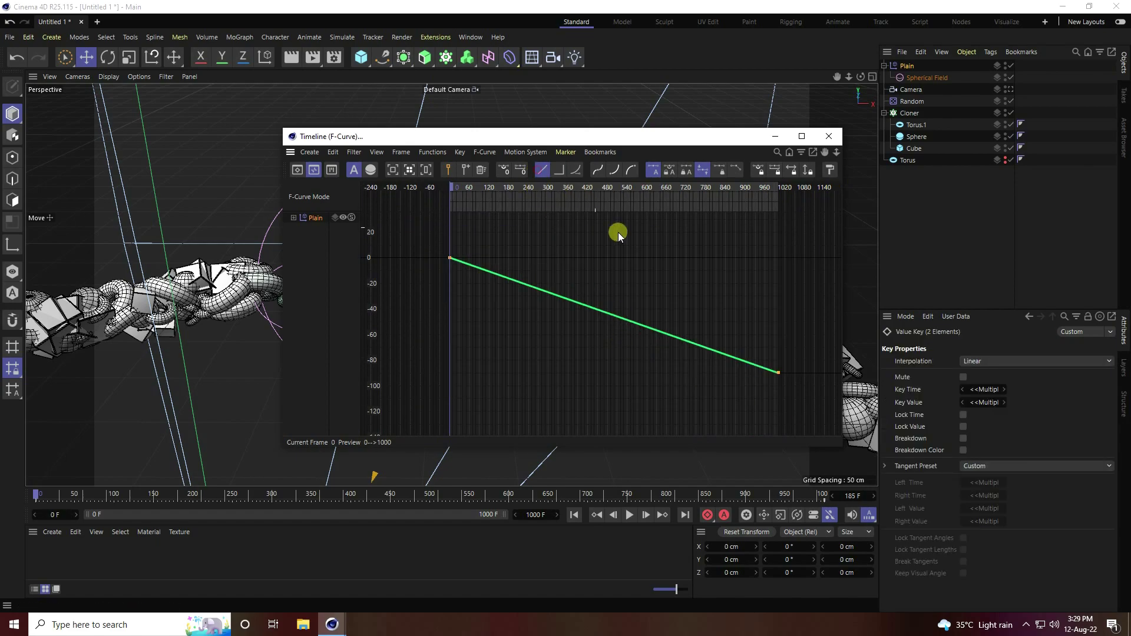
{"action": "left_click", "coordinate": [829, 137]}
Step: Play the animation from the first frame to check the linear field motion, and rewind it
{"action": "left_click", "coordinate": [570, 515]}
{"action": "left_click", "coordinate": [629, 515]}
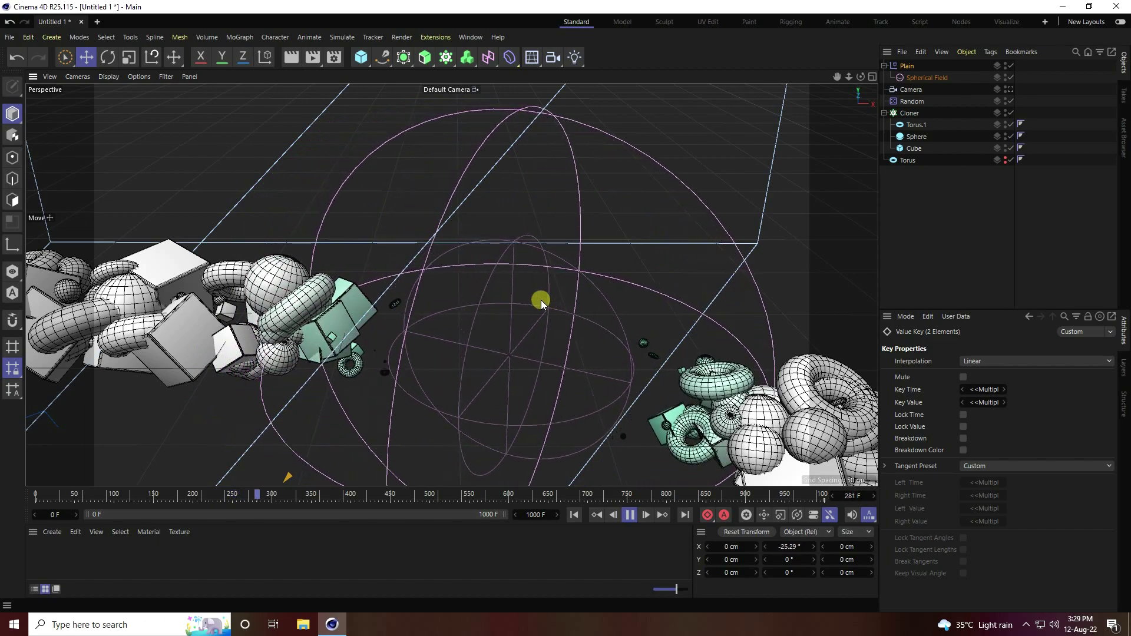
{"action": "left_click", "coordinate": [629, 515]}
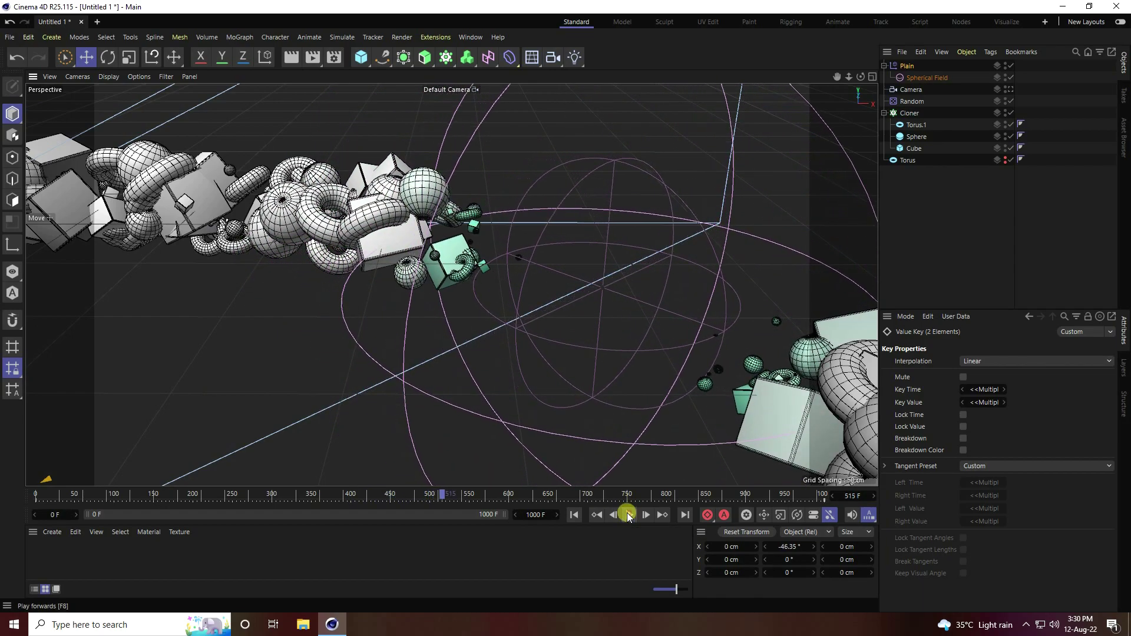
{"action": "left_click", "coordinate": [575, 515]}
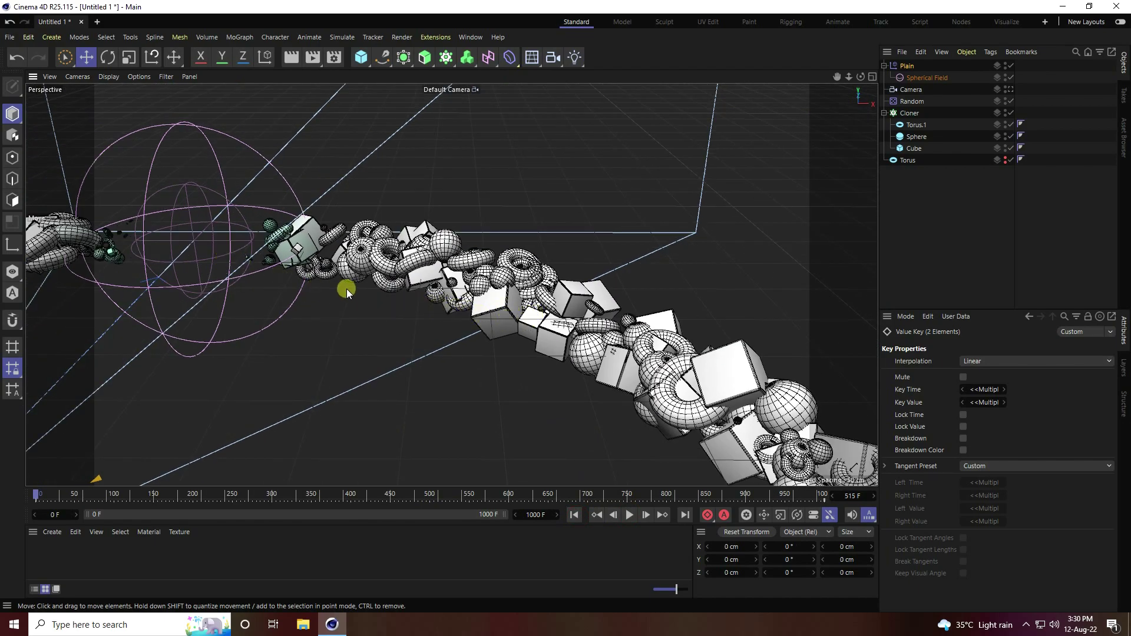
Step: Add a Formula effector to the Cloner and play the animation to preview its motion
{"action": "left_click", "coordinate": [909, 114]}
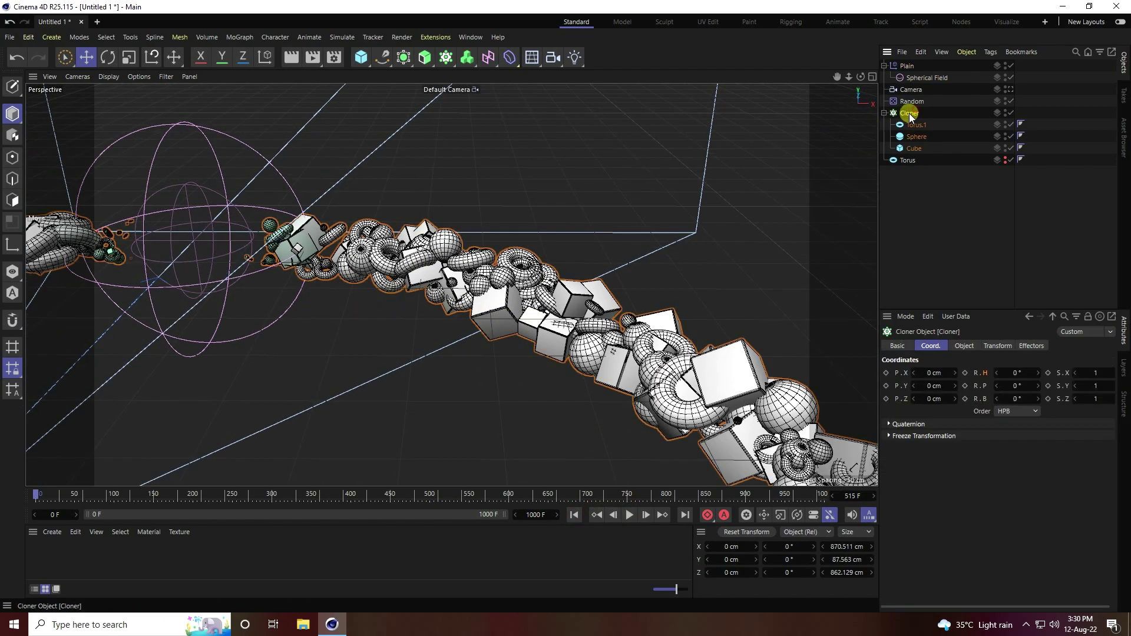
{"action": "left_click", "coordinate": [240, 37]}
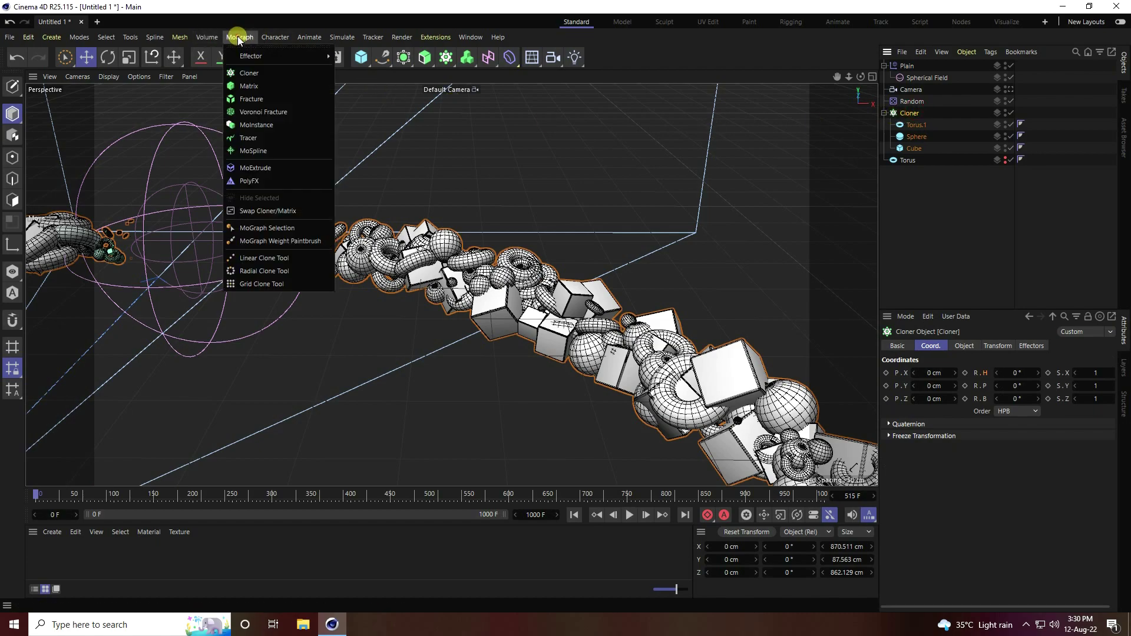
{"action": "mouse_move", "coordinate": [260, 57]}
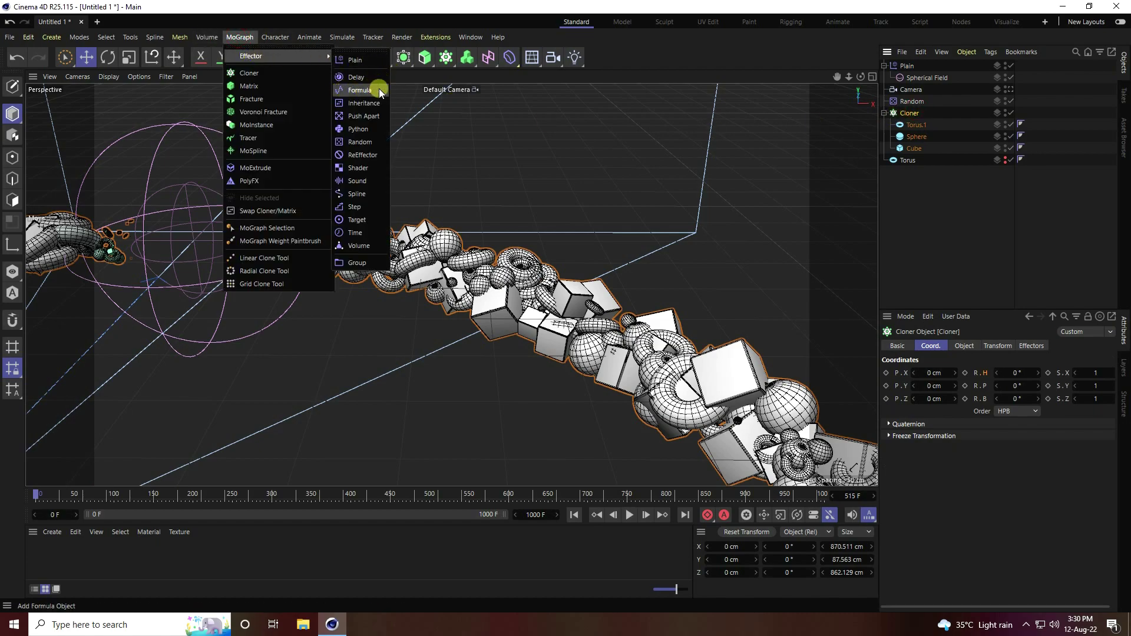
{"action": "left_click", "coordinate": [354, 91]}
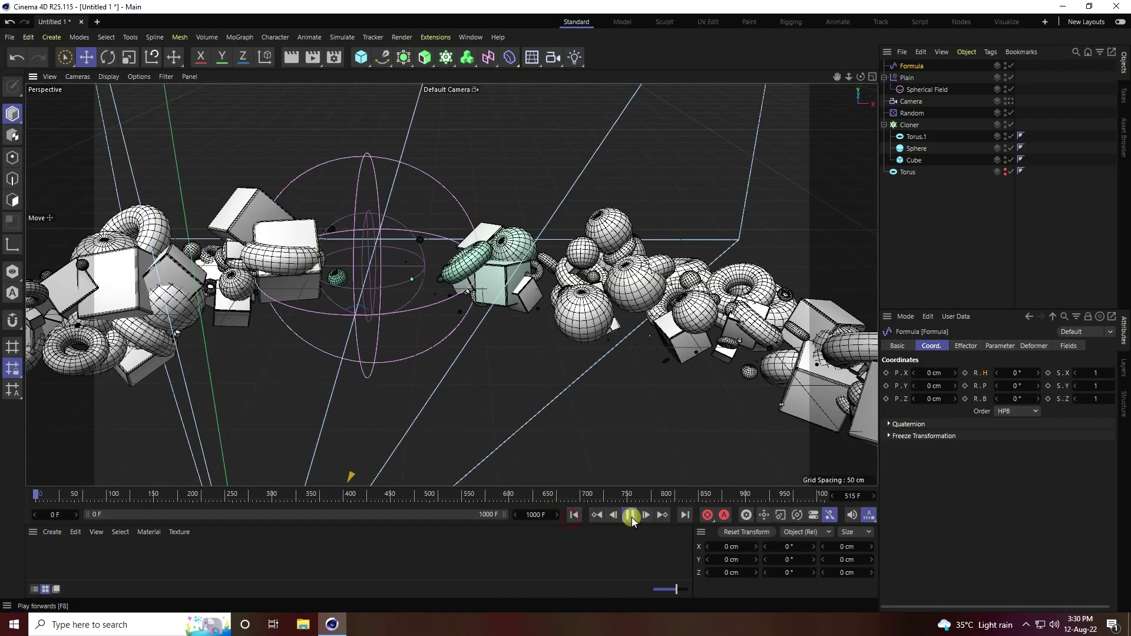
{"action": "left_click", "coordinate": [629, 515]}
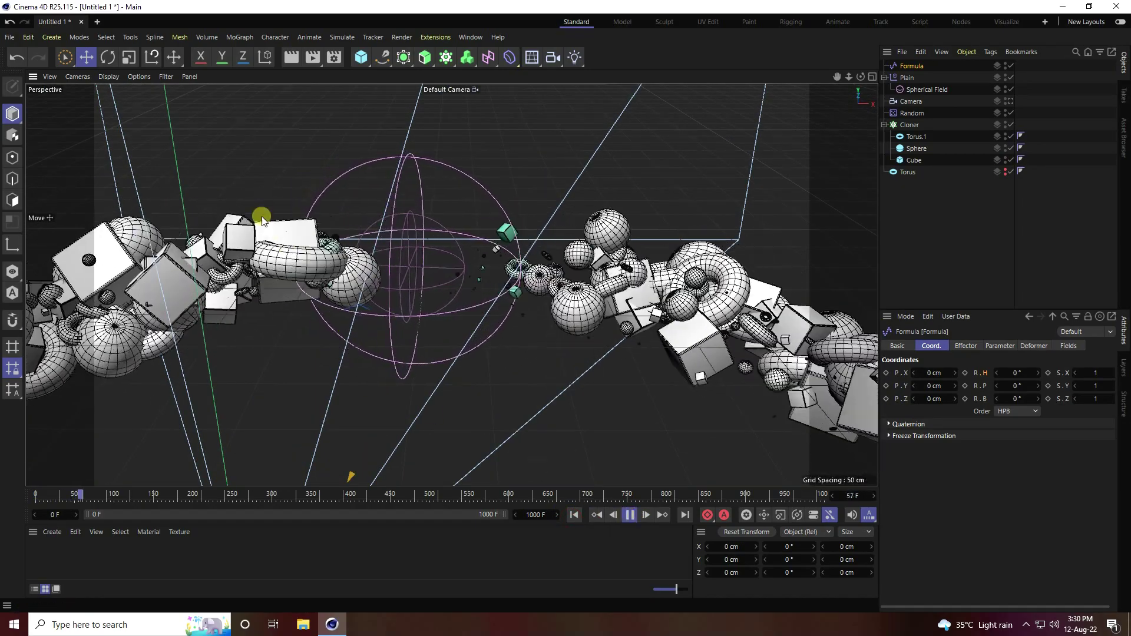
Step: Examine the Formula effector's motion around the whole ring of clones during playback, and stop the animation
{"action": "scroll", "coordinate": [306, 204], "scroll_direction": "down", "scroll_amount": 8}
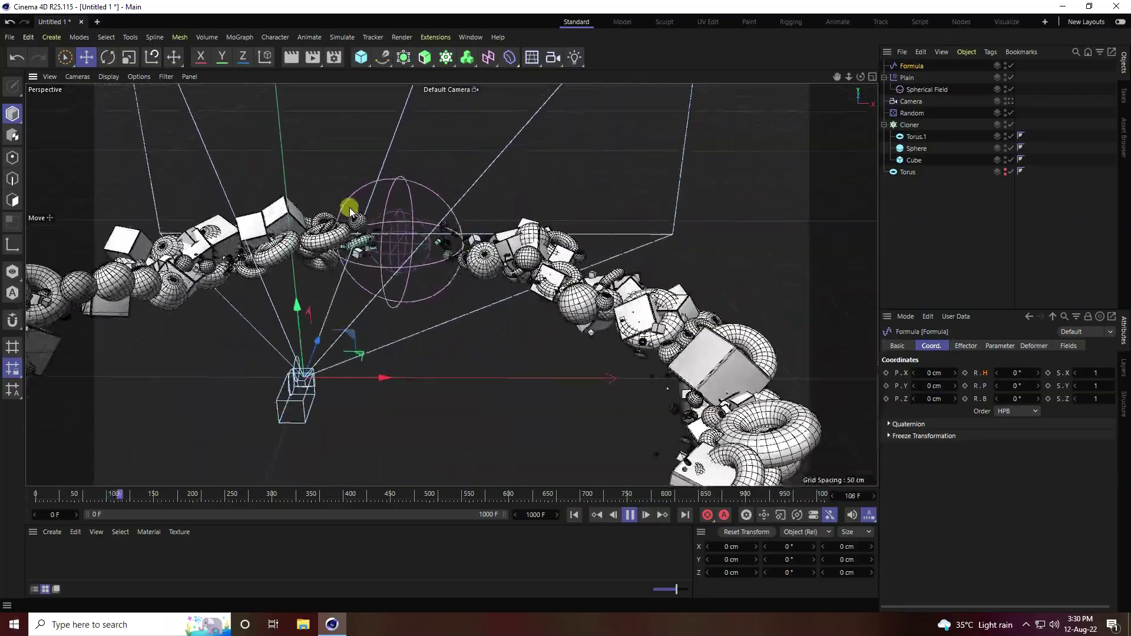
{"action": "mouse_move", "coordinate": [357, 215]}
{"action": "left_mouse_down", "text": "alt"}
{"action": "mouse_move", "coordinate": [644, 263]}
{"action": "mouse_move", "coordinate": [575, 263]}
{"action": "mouse_move", "coordinate": [354, 434]}
{"action": "mouse_move", "coordinate": [408, 422]}
{"action": "left_mouse_up", "text": "alt"}
{"action": "scroll", "coordinate": [413, 425], "scroll_direction": "up", "scroll_amount": 3}
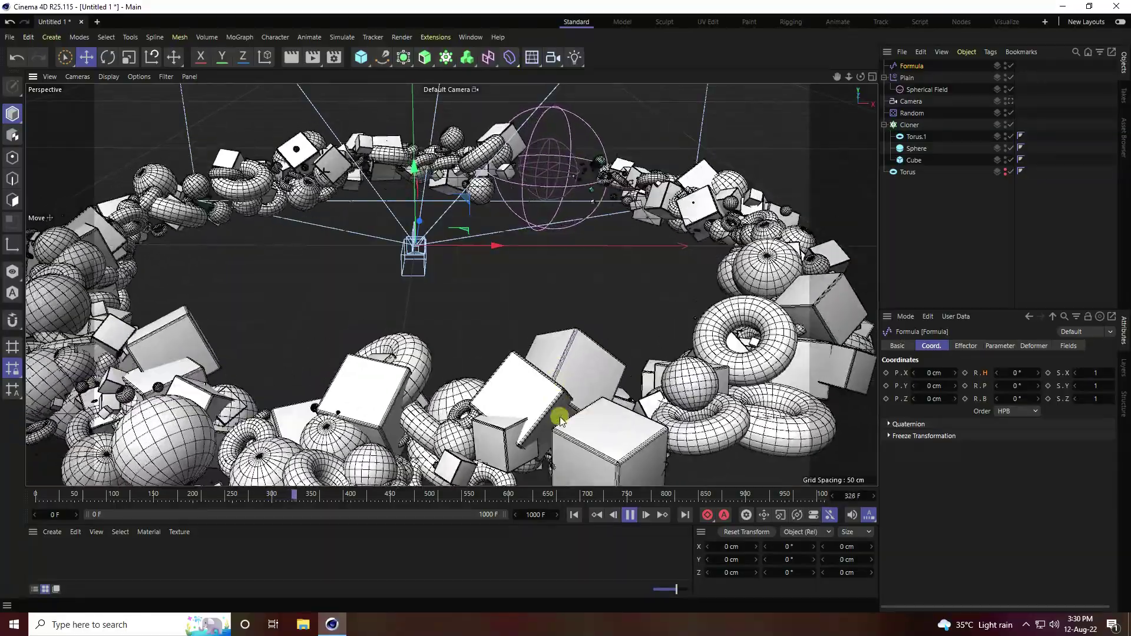
{"action": "left_click", "coordinate": [625, 519]}
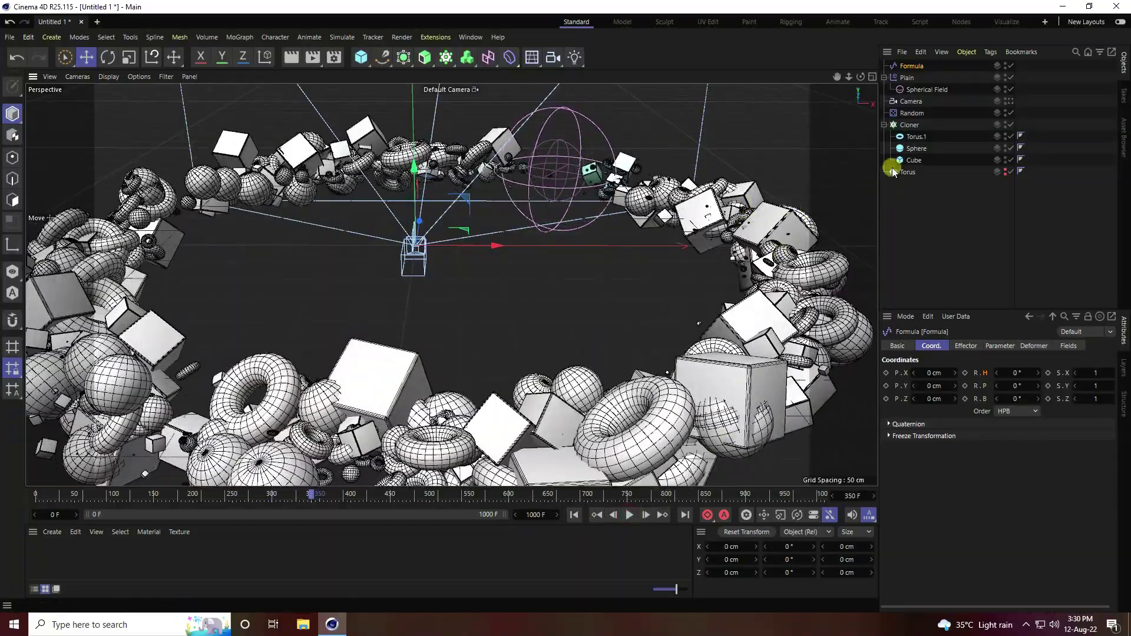
Step: Set the Formula effector's strength to 50% and play the animation from the first frame to check it, rewinding at the end
{"action": "left_click", "coordinate": [969, 348]}
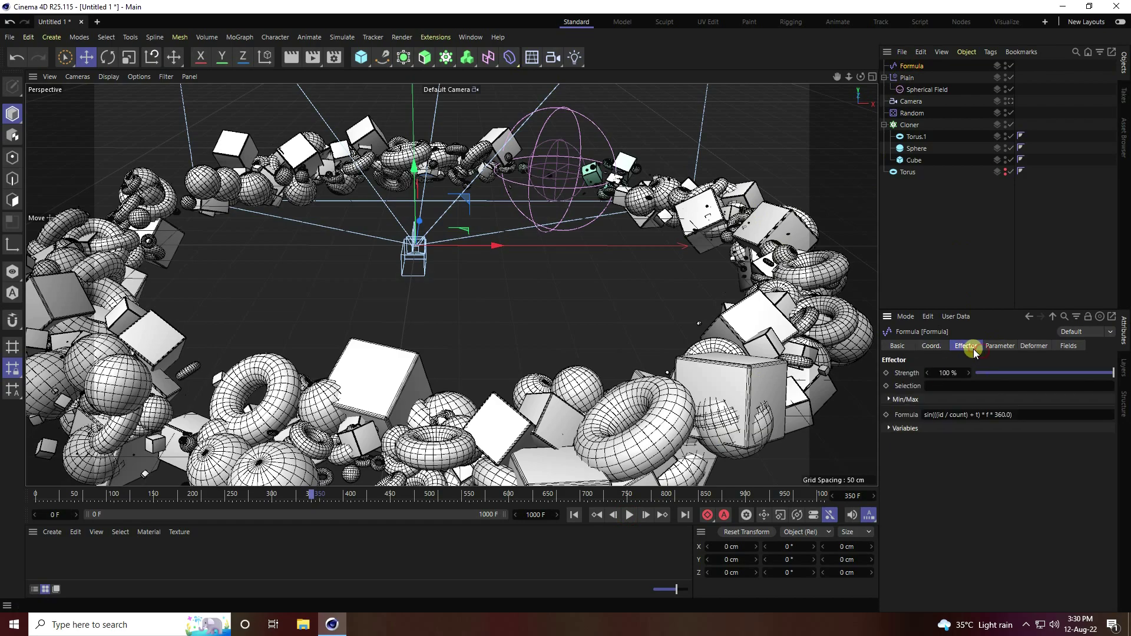
{"action": "mouse_move", "coordinate": [1090, 376]}
{"action": "left_mouse_down"}
{"action": "mouse_move", "coordinate": [1036, 375]}
{"action": "mouse_move", "coordinate": [1046, 377]}
{"action": "left_mouse_up"}
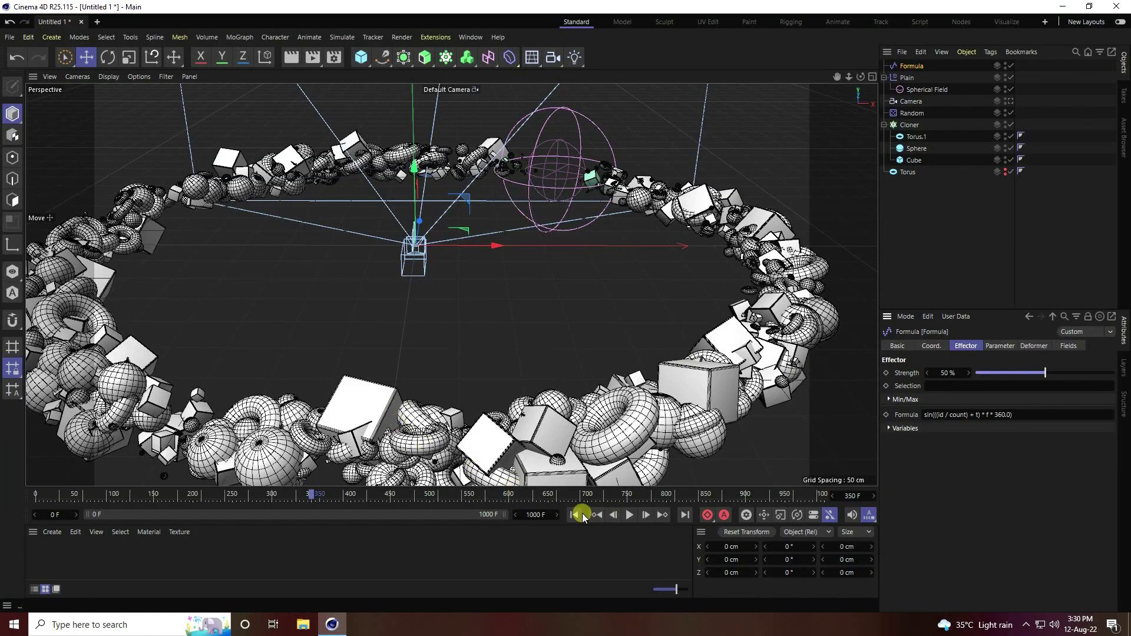
{"action": "left_click", "coordinate": [578, 515]}
{"action": "left_click", "coordinate": [628, 515]}
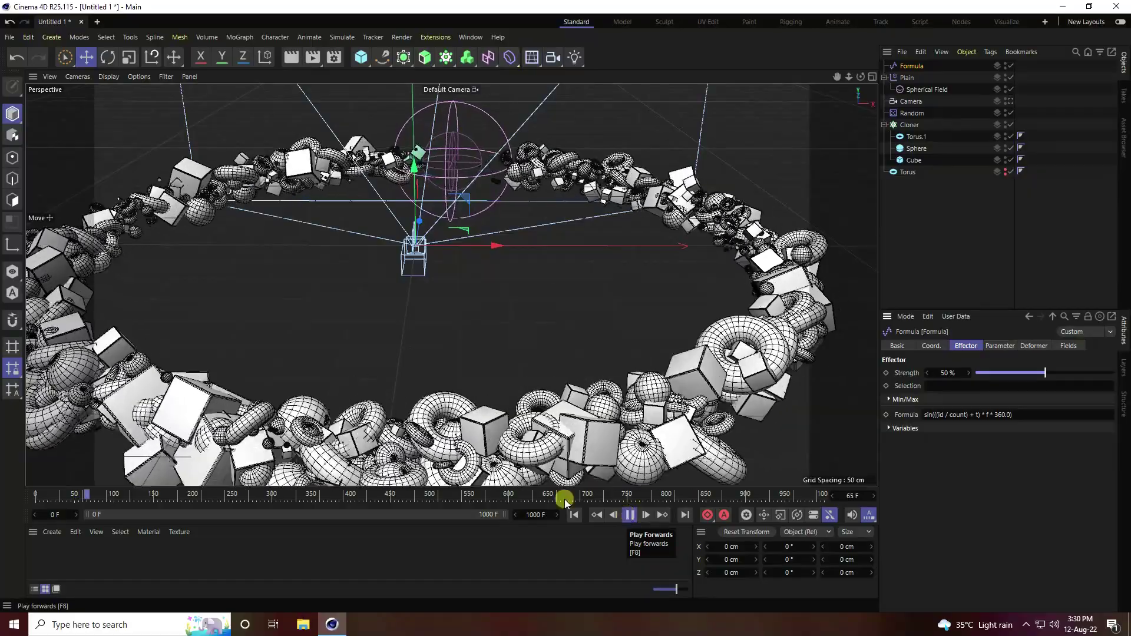
{"action": "left_click", "coordinate": [629, 515]}
{"action": "left_click", "coordinate": [575, 516]}
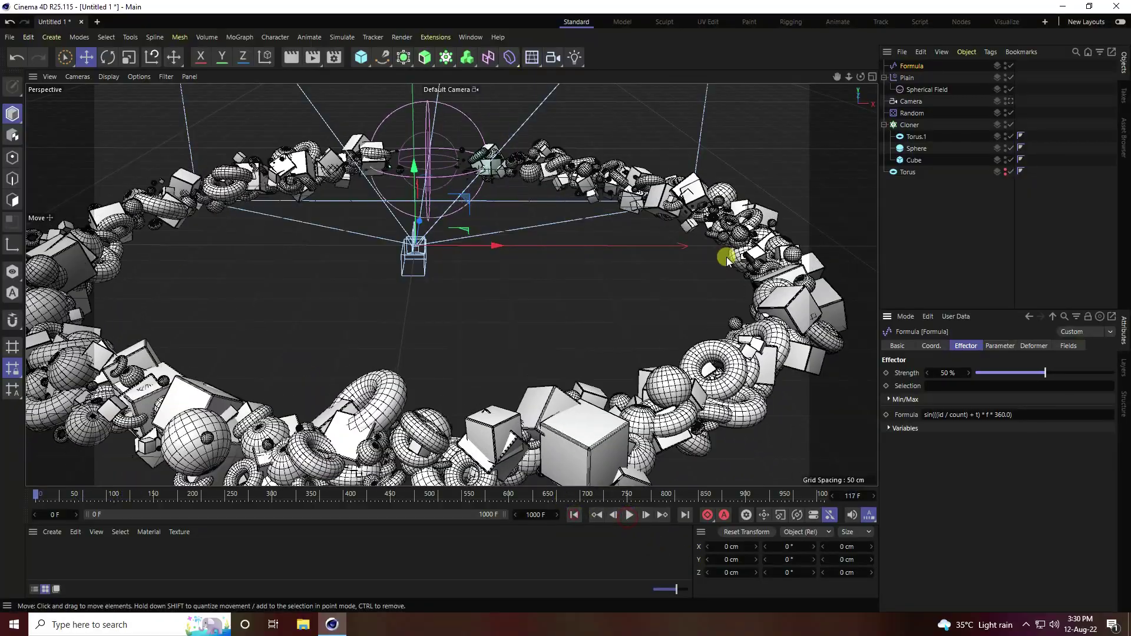
Step: Look through the scene camera and invert the Spherical Field's remapping
{"action": "left_click", "coordinate": [1011, 101]}
{"action": "left_click", "coordinate": [923, 90]}
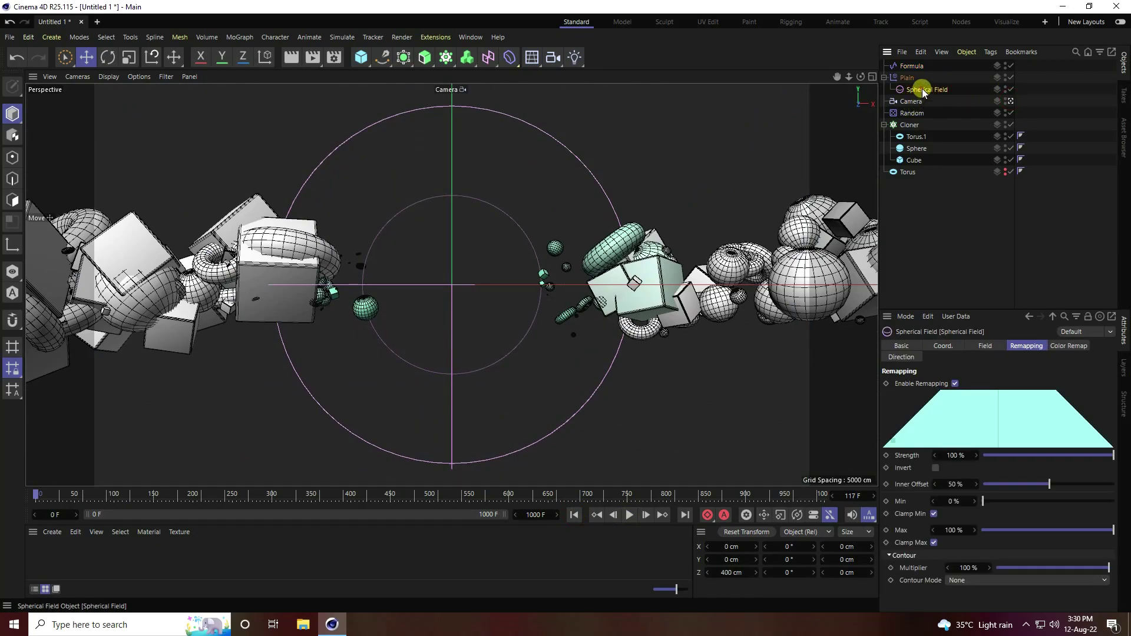
{"action": "left_click", "coordinate": [936, 468]}
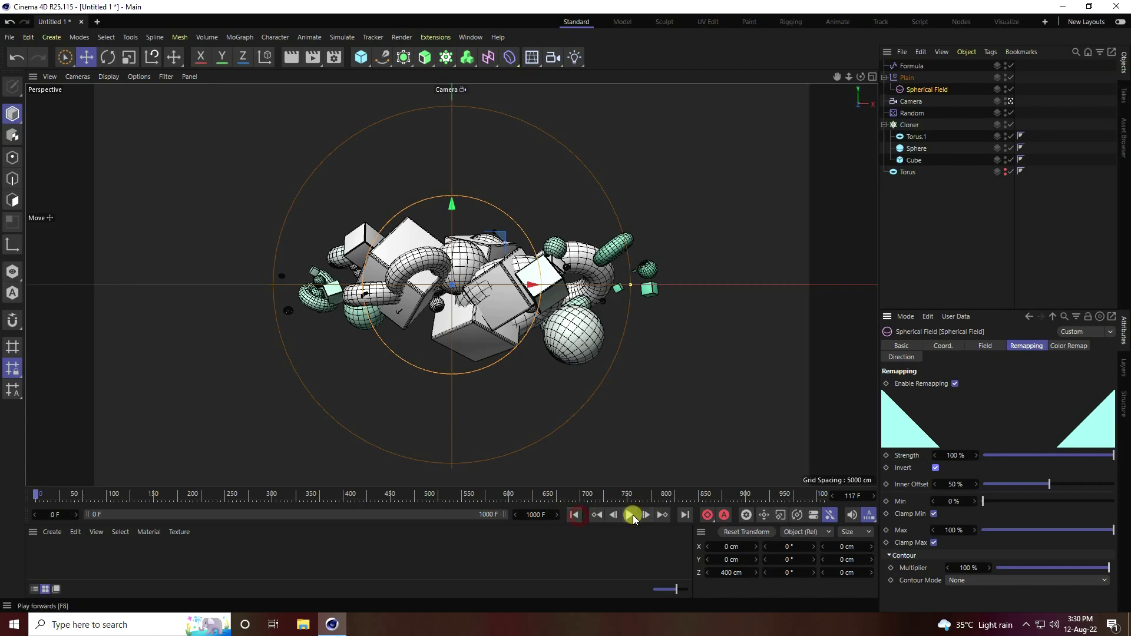
Step: Play the inverted field animation twice through the camera view and rewind to the first frame
{"action": "left_click", "coordinate": [634, 517]}
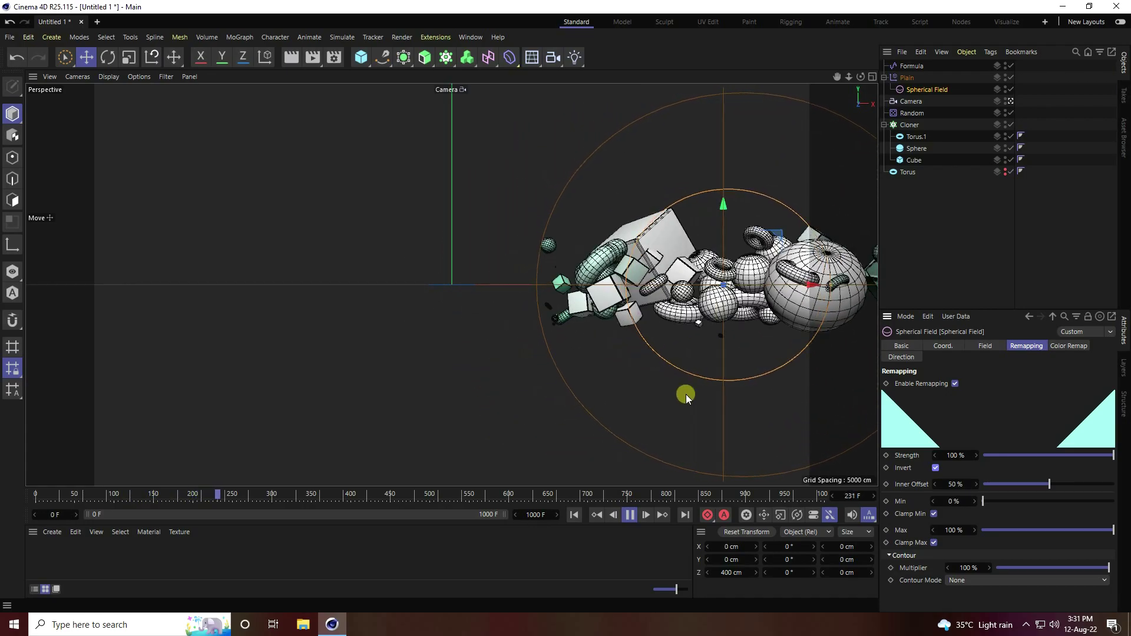
{"action": "left_click", "coordinate": [630, 514]}
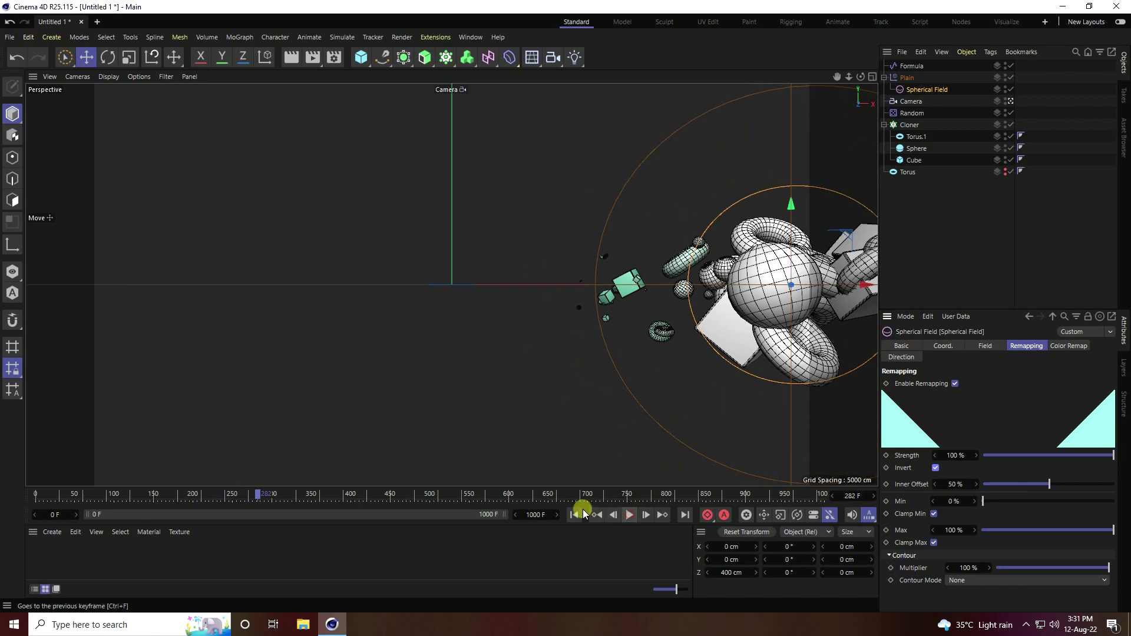
{"action": "left_click", "coordinate": [574, 515]}
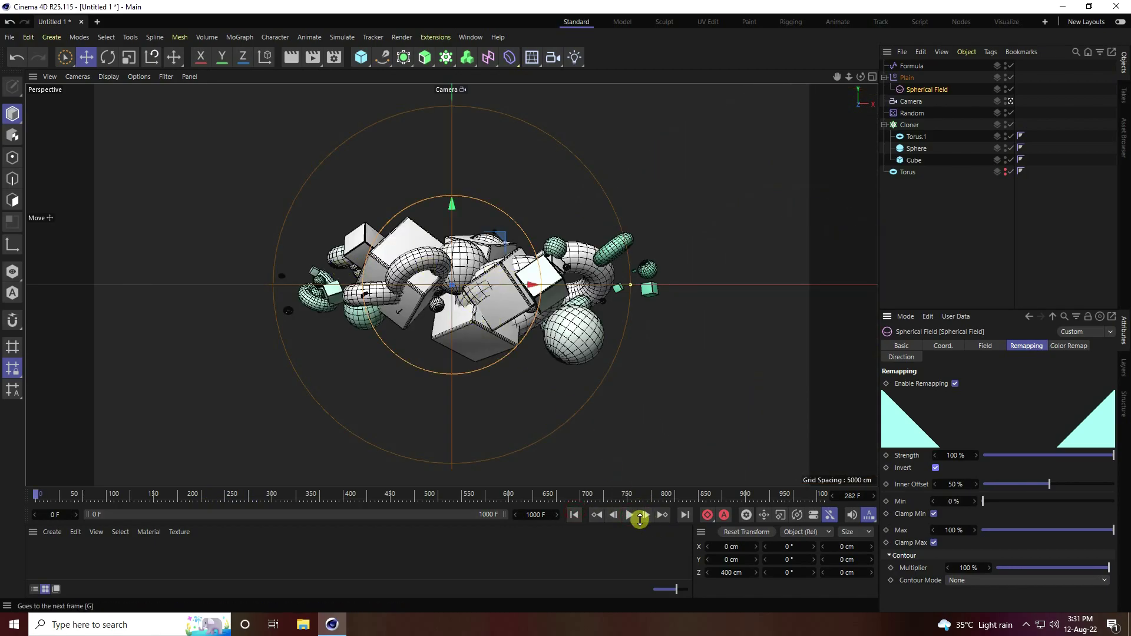
{"action": "left_click", "coordinate": [628, 515]}
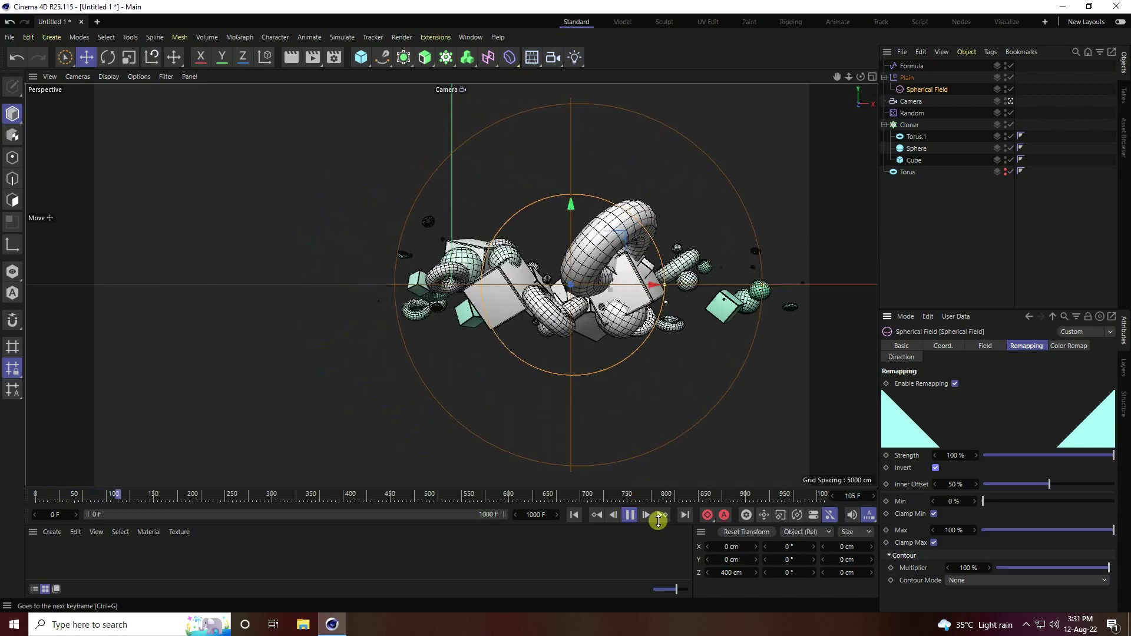
{"action": "left_click", "coordinate": [629, 515]}
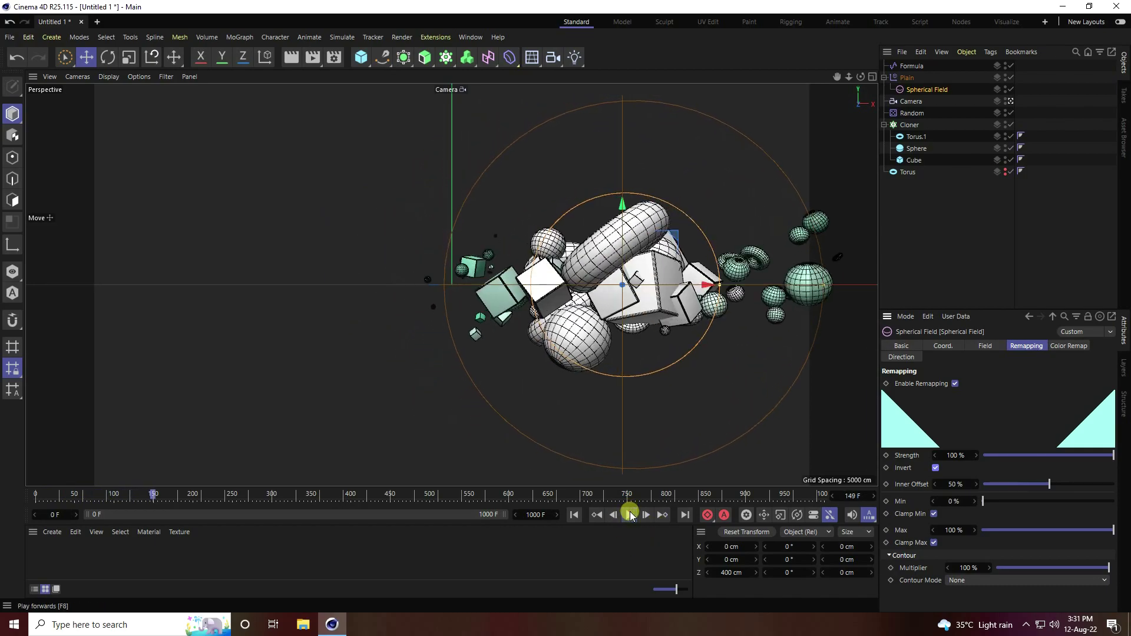
{"action": "left_click", "coordinate": [574, 514]}
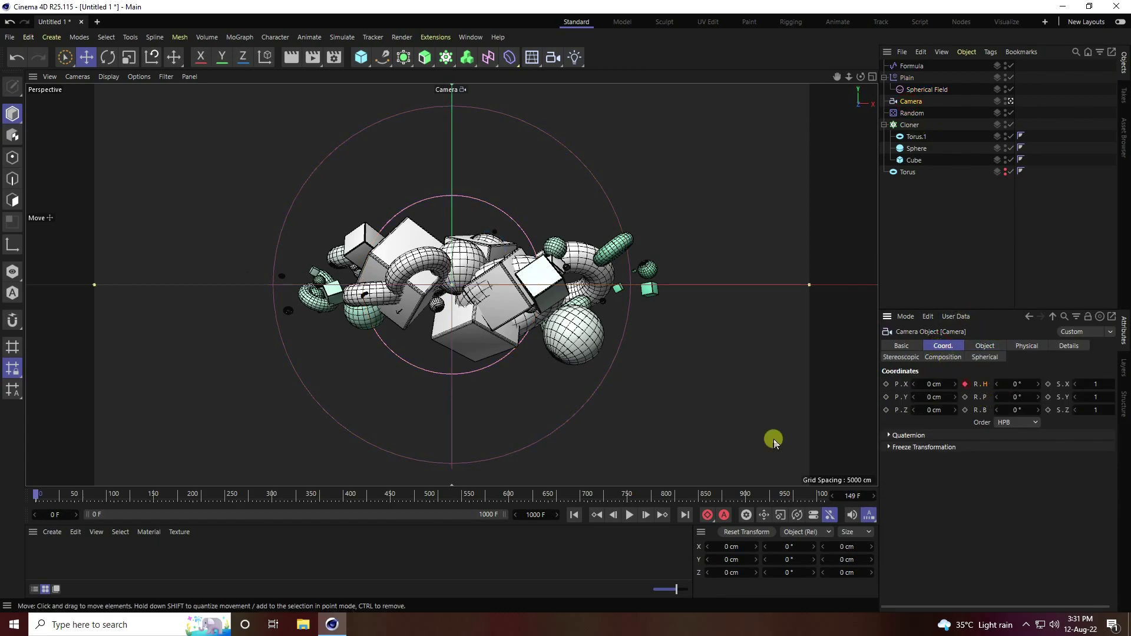
Step: Keyframe the camera's heading at 0° on frame 0 and -90° on frame 1000, with linear interpolation set in the F-Curve timeline
{"action": "left_click", "coordinate": [688, 515]}
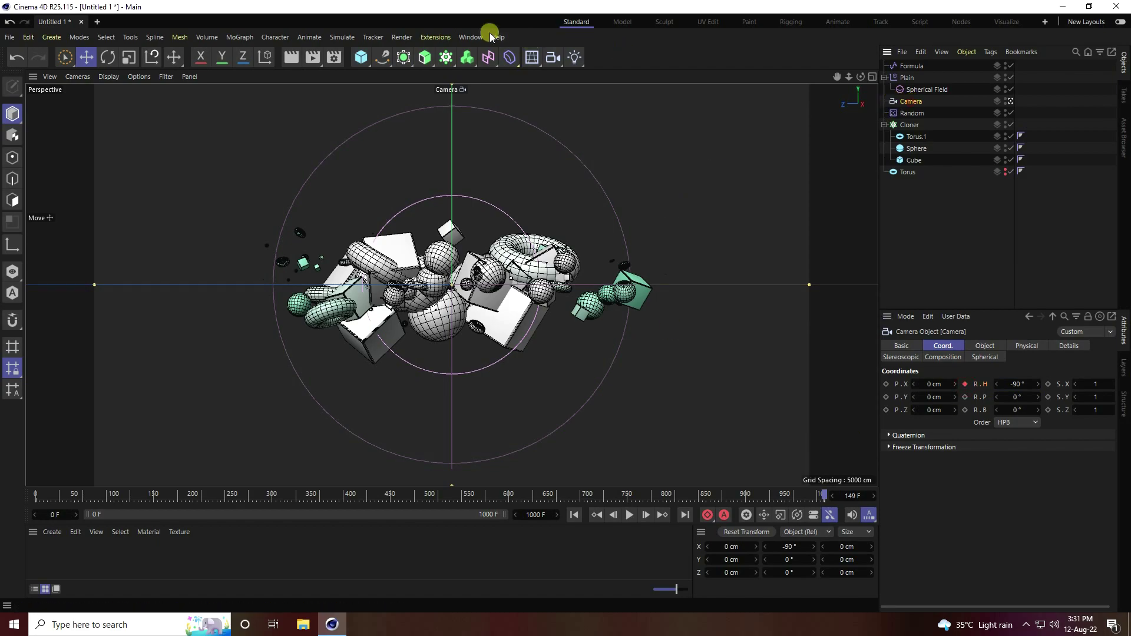
{"action": "left_click", "coordinate": [471, 38]}
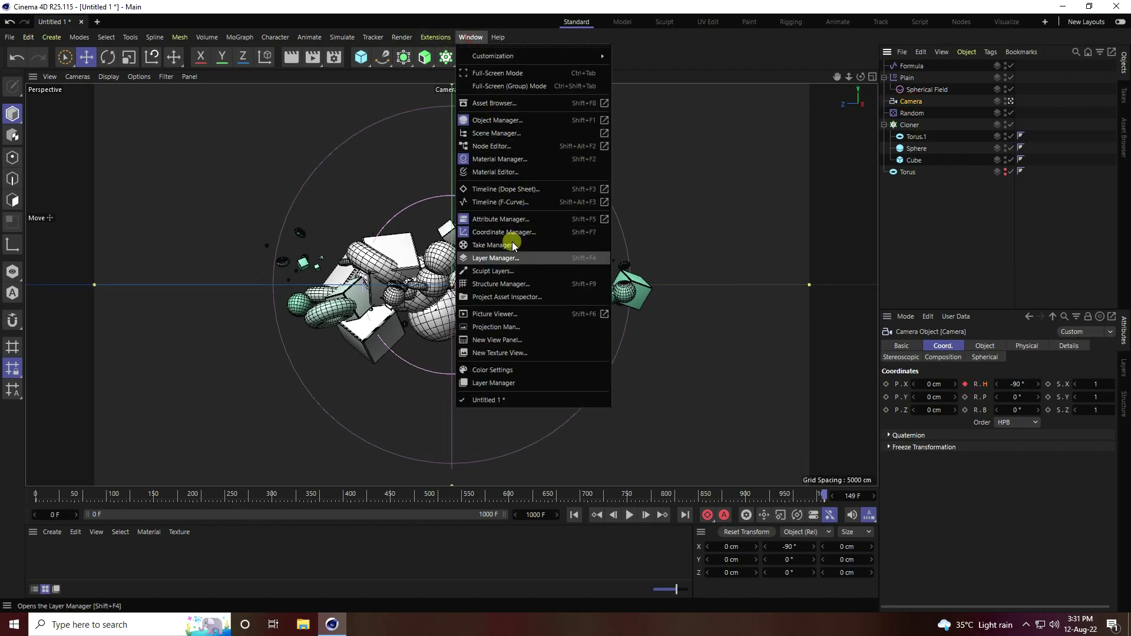
{"action": "left_click", "coordinate": [480, 204]}
{"action": "left_click_drag", "start_coordinate": [423, 254], "coordinate": [651, 380]}
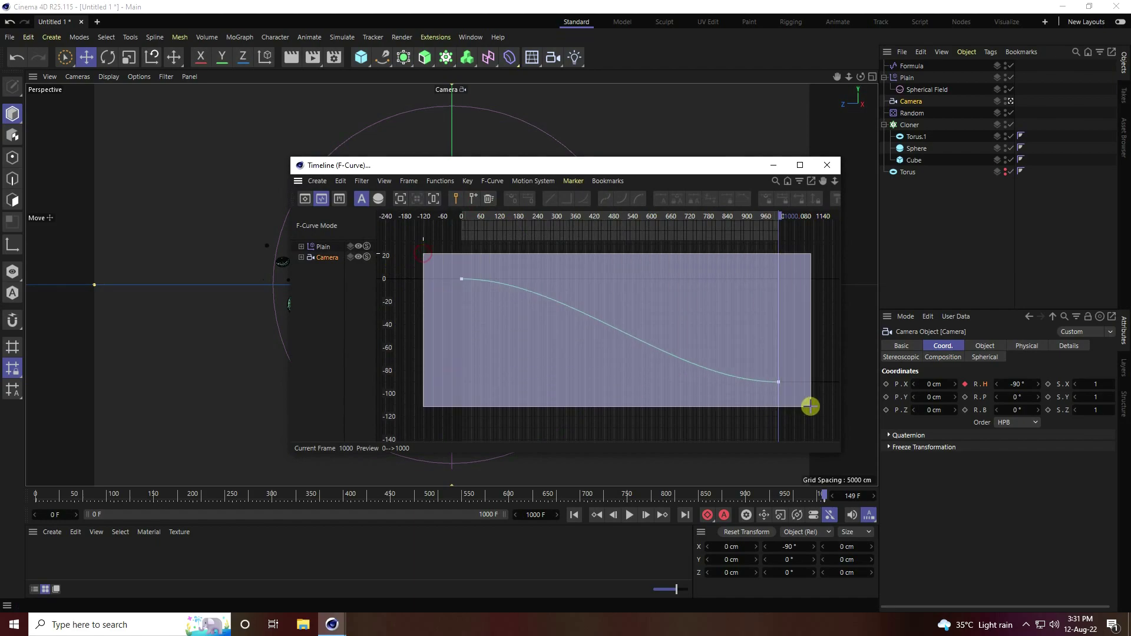
{"action": "left_click_drag", "start_coordinate": [810, 406], "coordinate": [810, 405]}
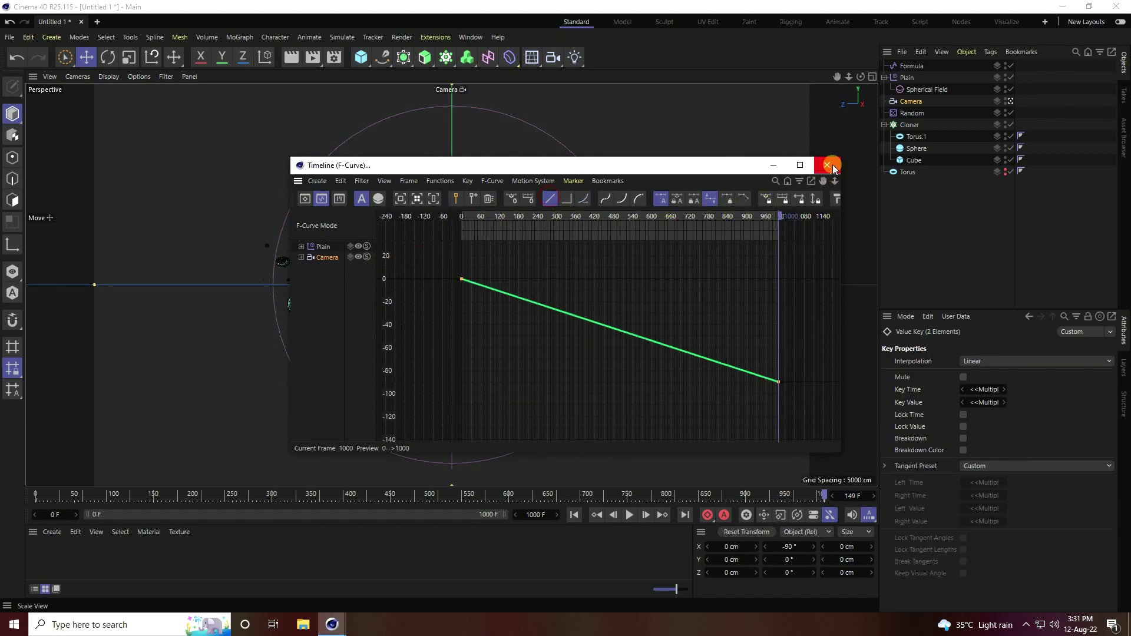
{"action": "left_click", "coordinate": [838, 166]}
Step: Play the camera rotation, move the camera slightly closer to the clones, and replay the animation from the first frame
{"action": "left_click", "coordinate": [629, 515]}
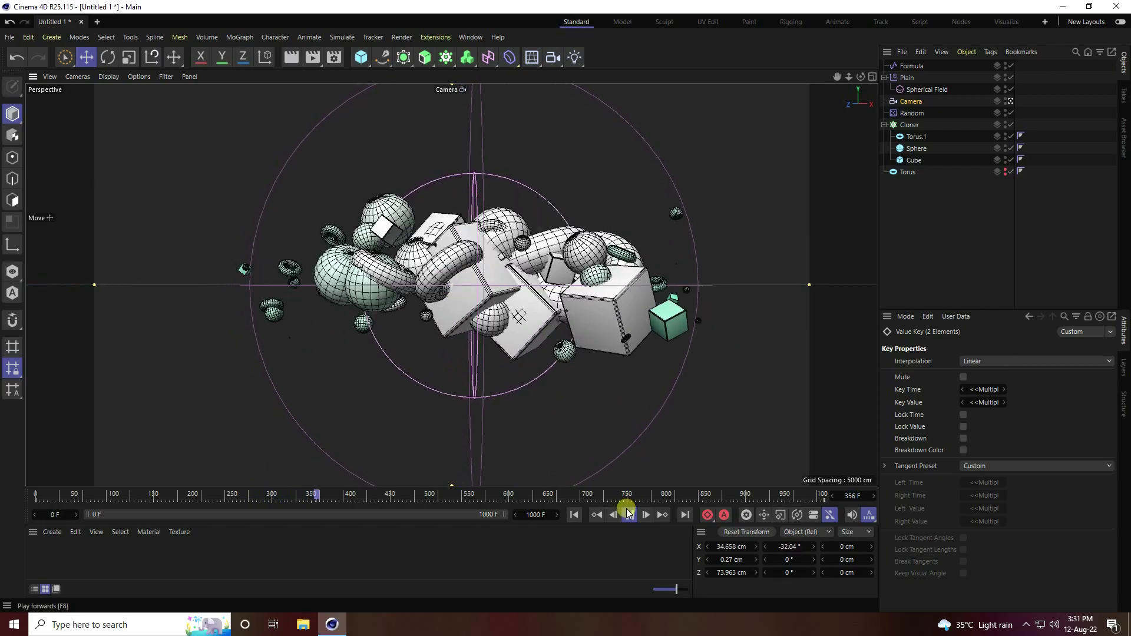
{"action": "left_click", "coordinate": [629, 515]}
{"action": "left_click", "coordinate": [580, 515]}
{"action": "left_click", "coordinate": [629, 514]}
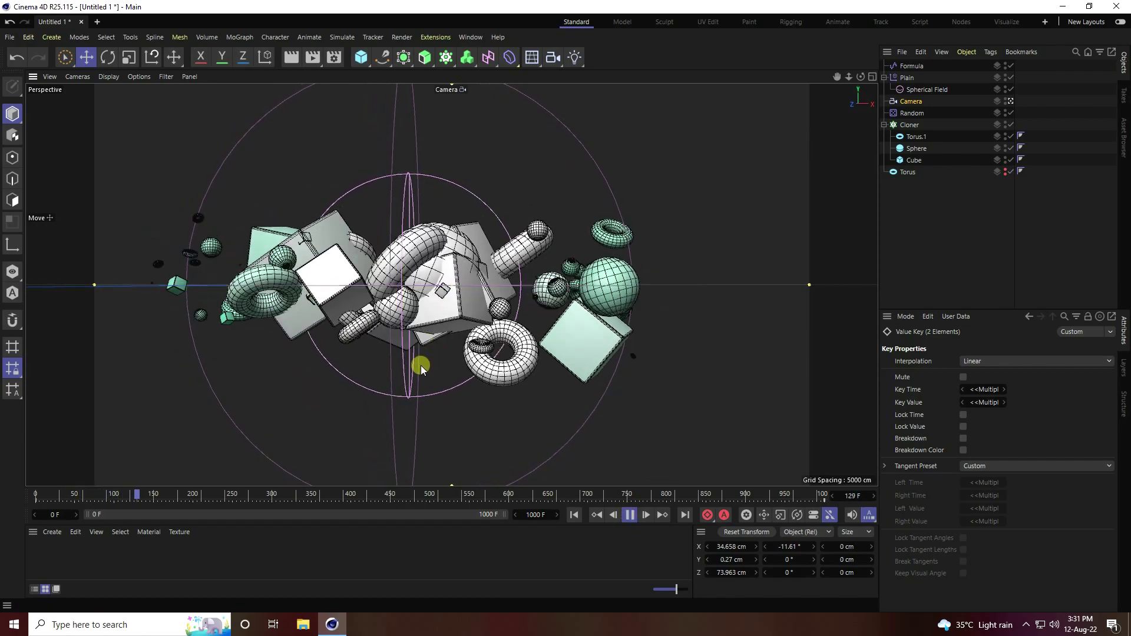
{"action": "left_click", "coordinate": [629, 515]}
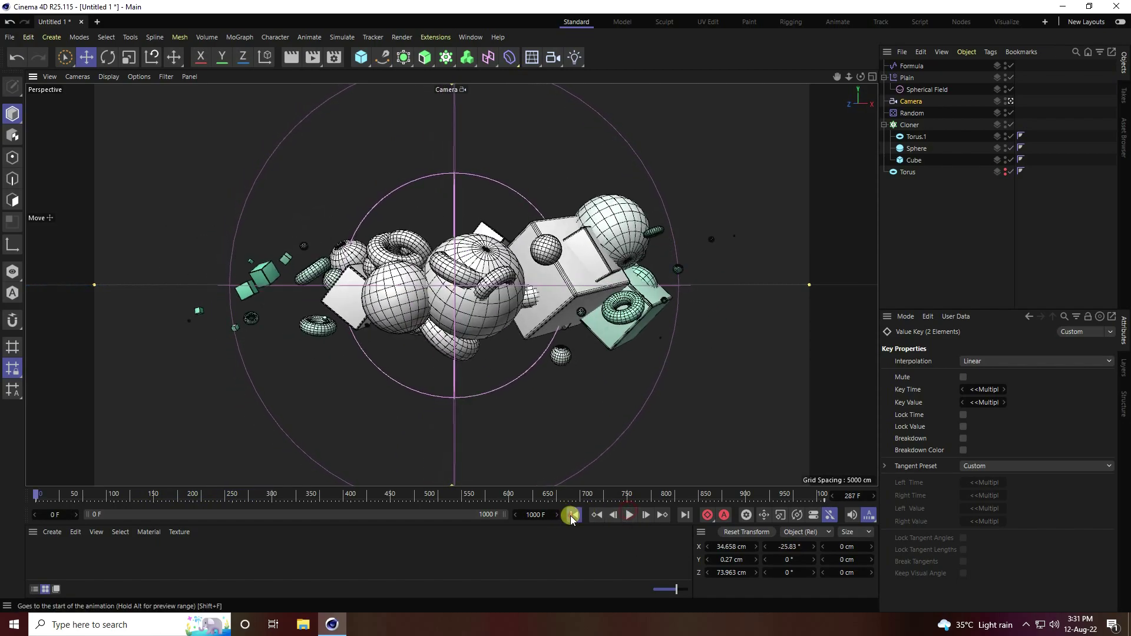
{"action": "left_click", "coordinate": [571, 516]}
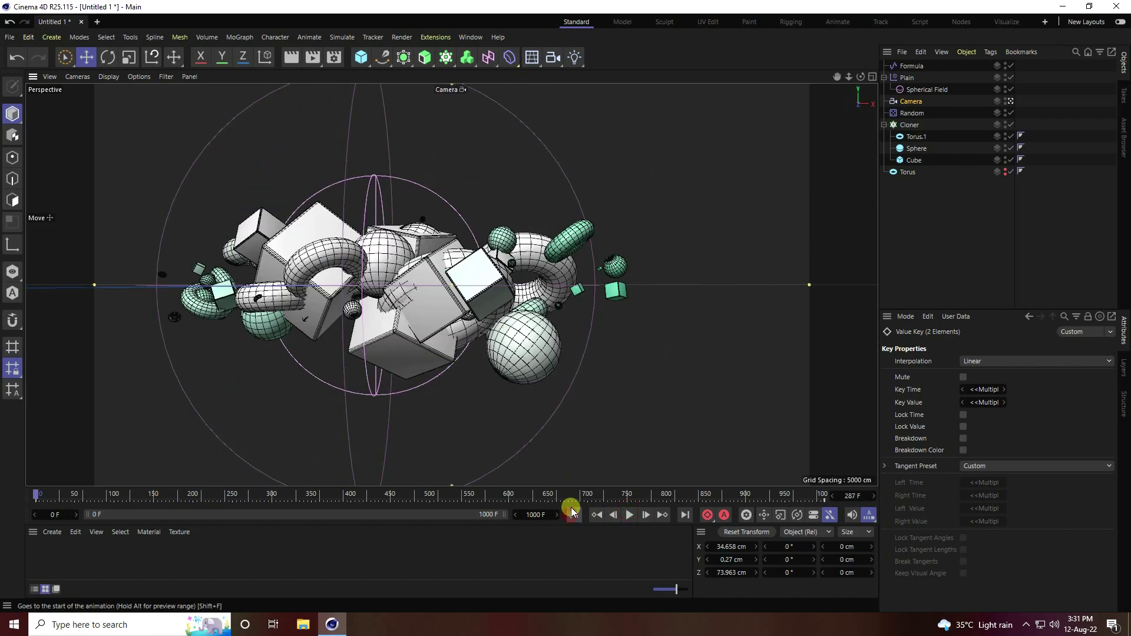
Step: Add a Rigid Body tag with Follow Position 5 to the Cloner and preview the simulation from the first frame
{"action": "right_click", "coordinate": [909, 127]}
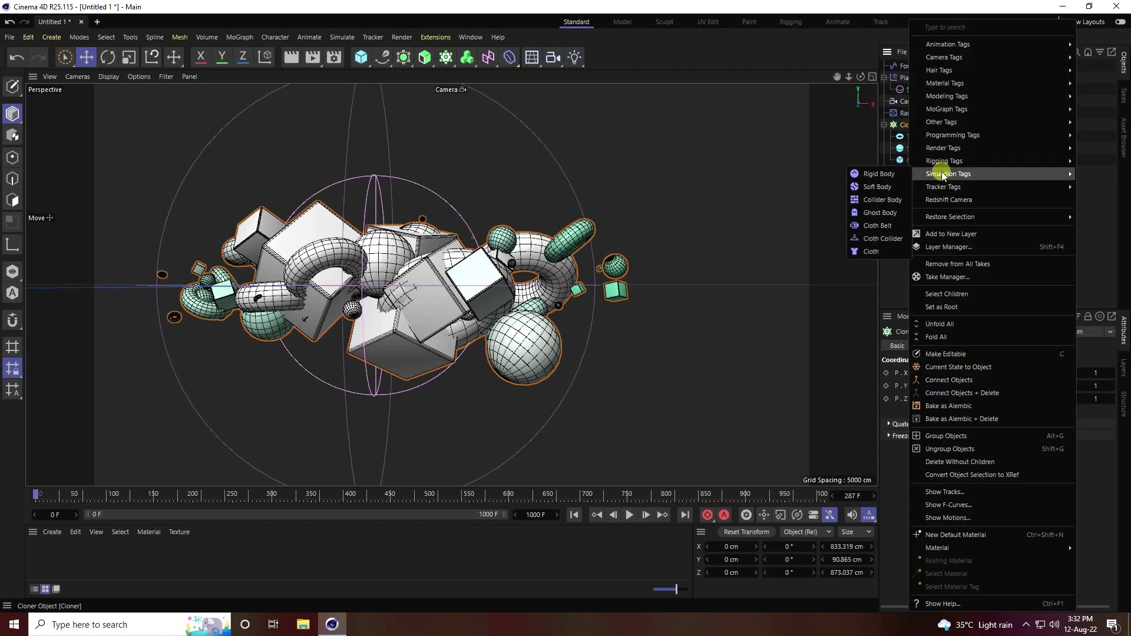
{"action": "left_click", "coordinate": [882, 175]}
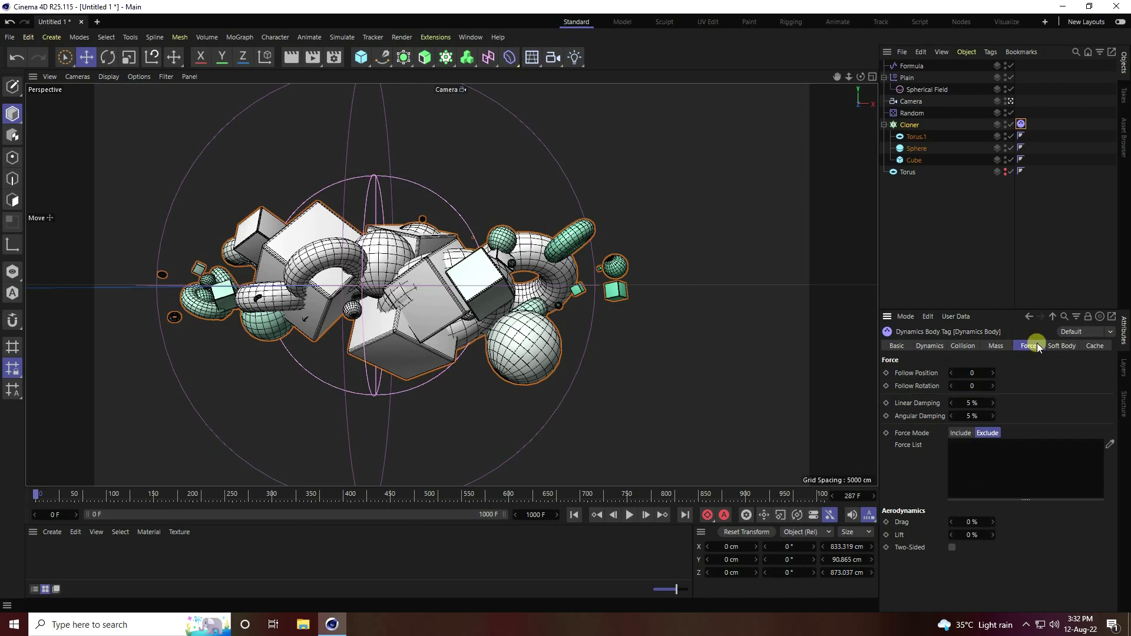
{"action": "left_click", "coordinate": [575, 514]}
{"action": "left_click", "coordinate": [628, 515]}
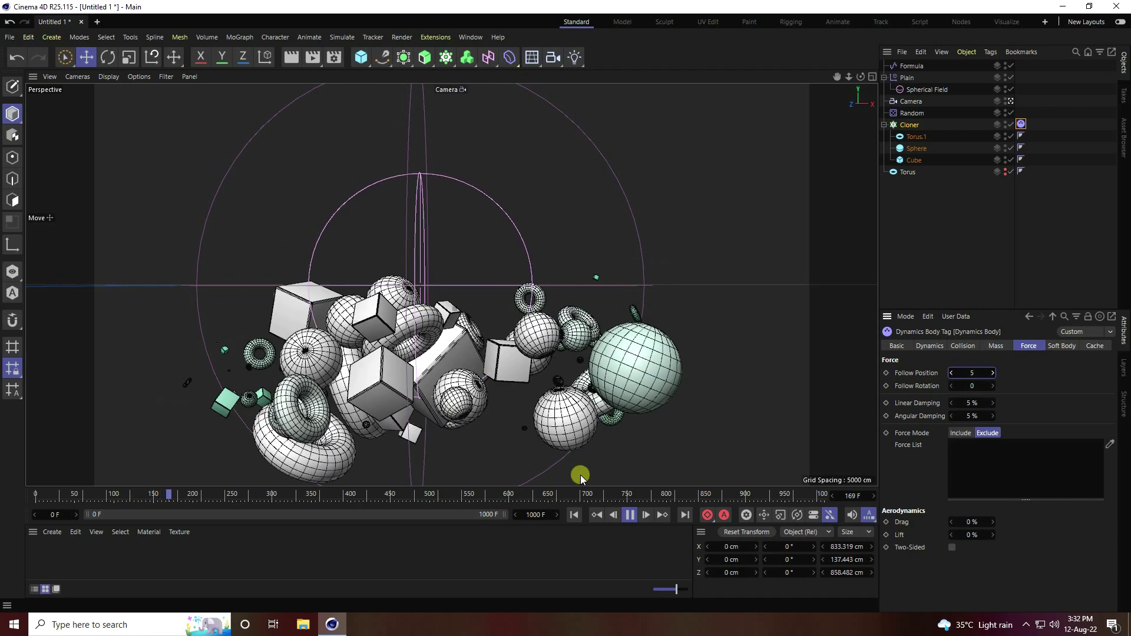
{"action": "left_click", "coordinate": [628, 515]}
{"action": "left_click", "coordinate": [574, 514]}
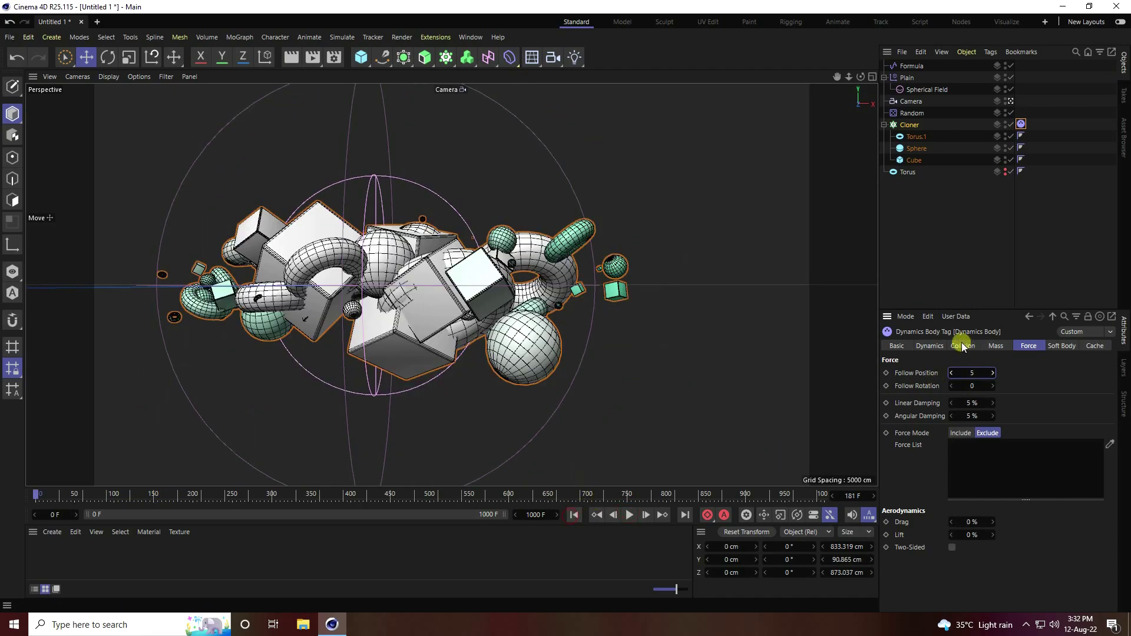
Step: Set the project's dynamics gravity to 0 cm, preview the simulation, and rewind to the first frame
{"action": "left_click", "coordinate": [901, 317]}
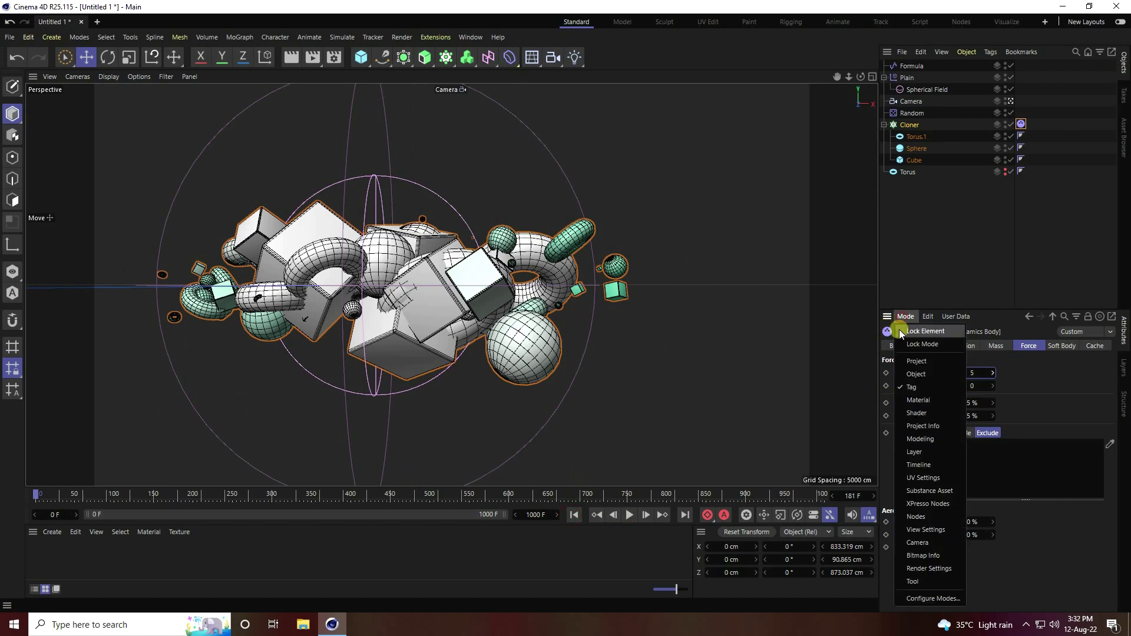
{"action": "left_click", "coordinate": [918, 361]}
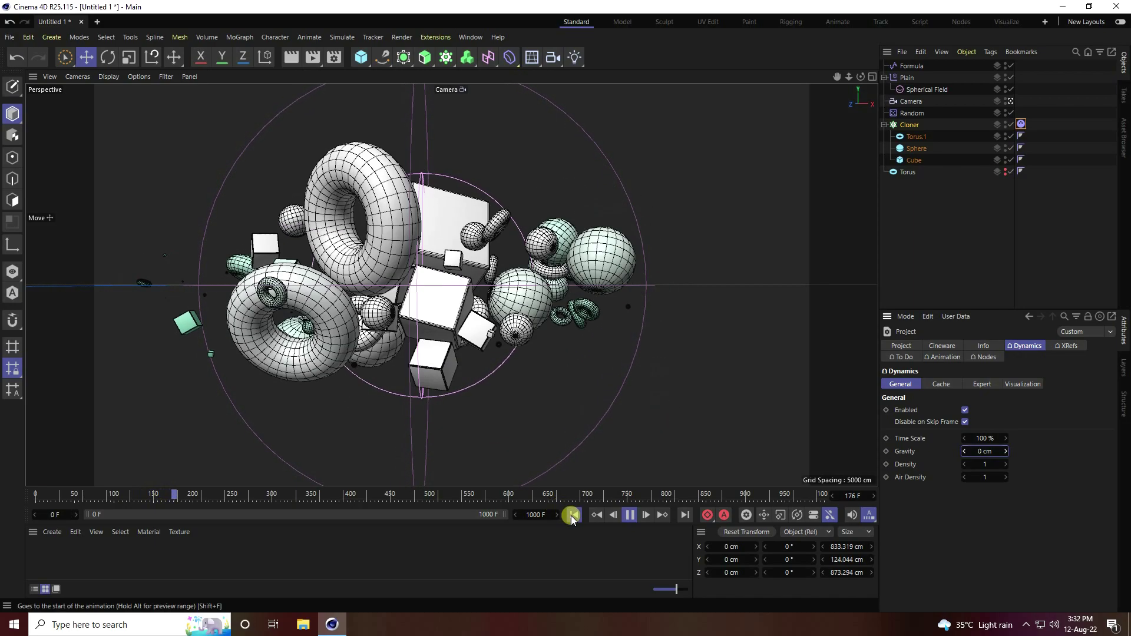
{"action": "left_click", "coordinate": [573, 515]}
{"action": "left_click", "coordinate": [629, 513]}
{"action": "left_click", "coordinate": [572, 515]}
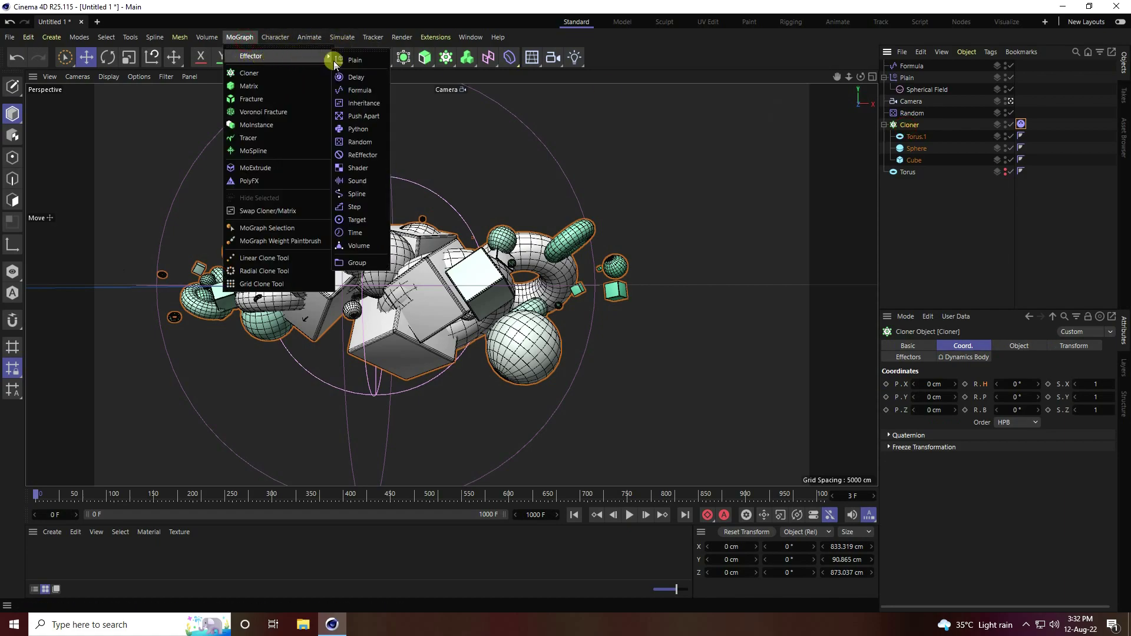
Step: Add a Delay effector to the Cloner
{"action": "left_click", "coordinate": [356, 77]}
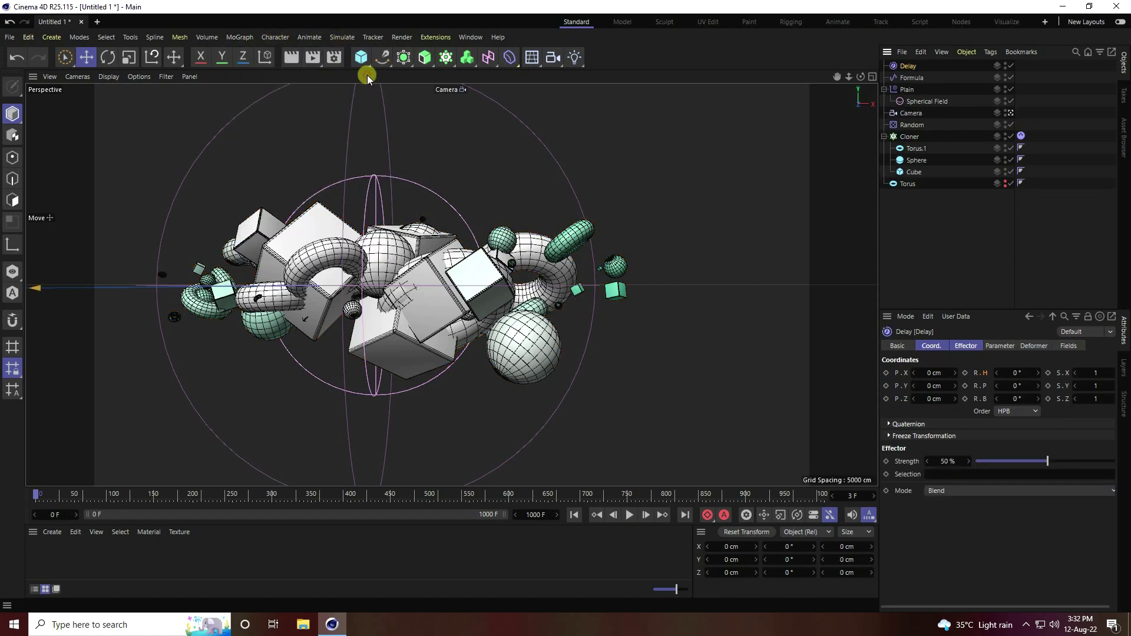